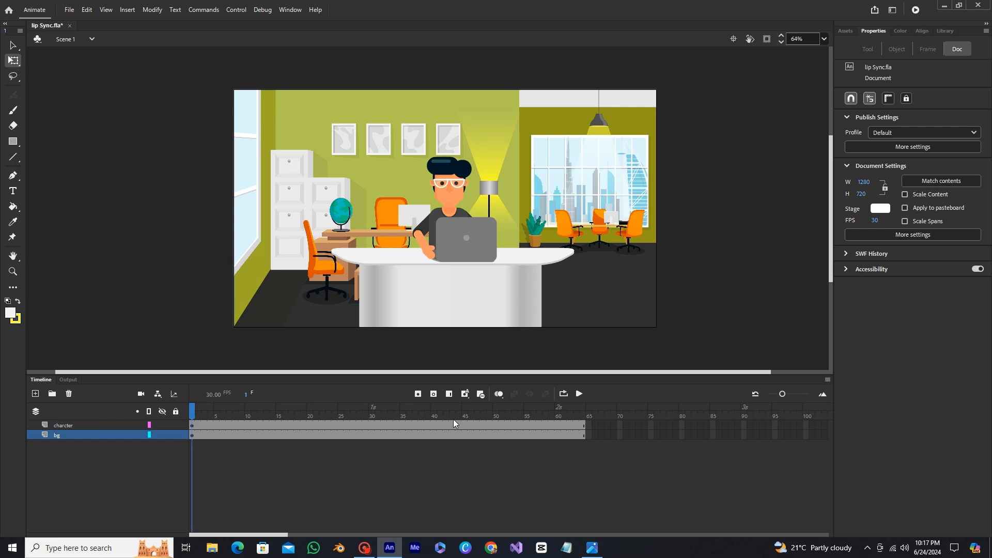
# Step: Open the News Reader character symbol on the charcter layer for editing
pyautogui.keyDown('ctrl'); pyautogui.scroll(4, 407, 211); pyautogui.keyUp('ctrl')
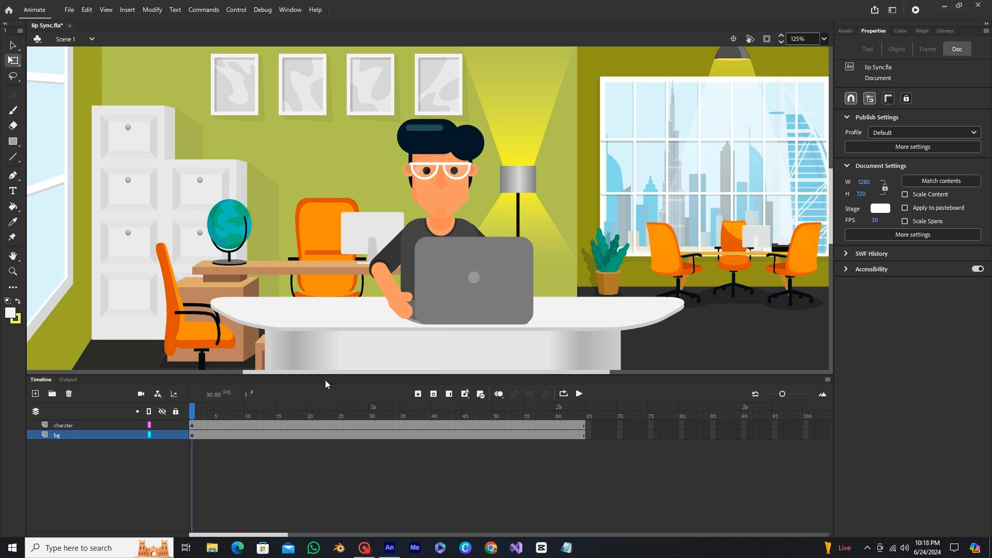
pyautogui.click(70, 425)
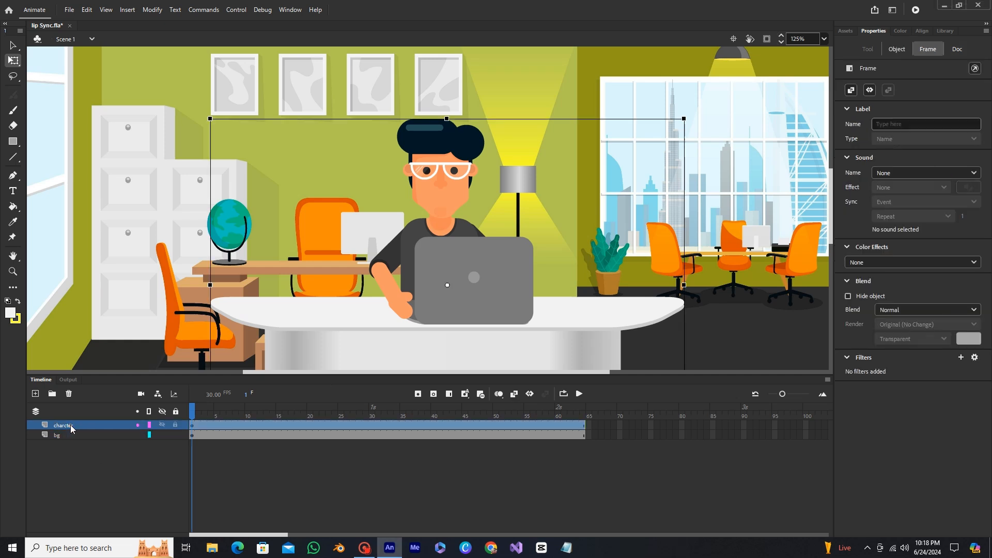
pyautogui.doubleClick(436, 193)
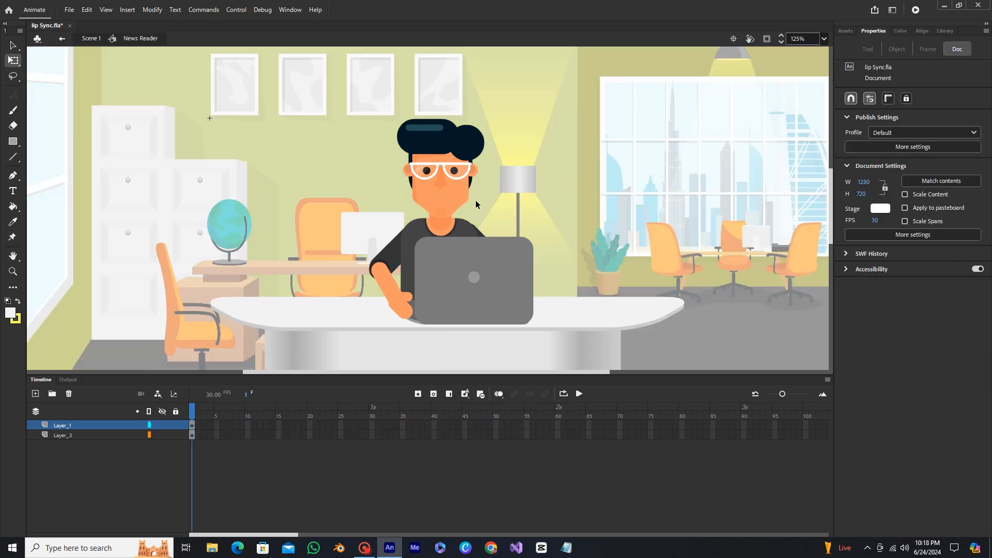
# Step: Add a new layer and draw a white oval about 59 by 44 px beside the character's face, removing its yellow outline
pyautogui.click(35, 395)
pyautogui.press('o')
pyautogui.moveTo(517, 180); pyautogui.dragTo(556, 206)
pyautogui.press('shift')
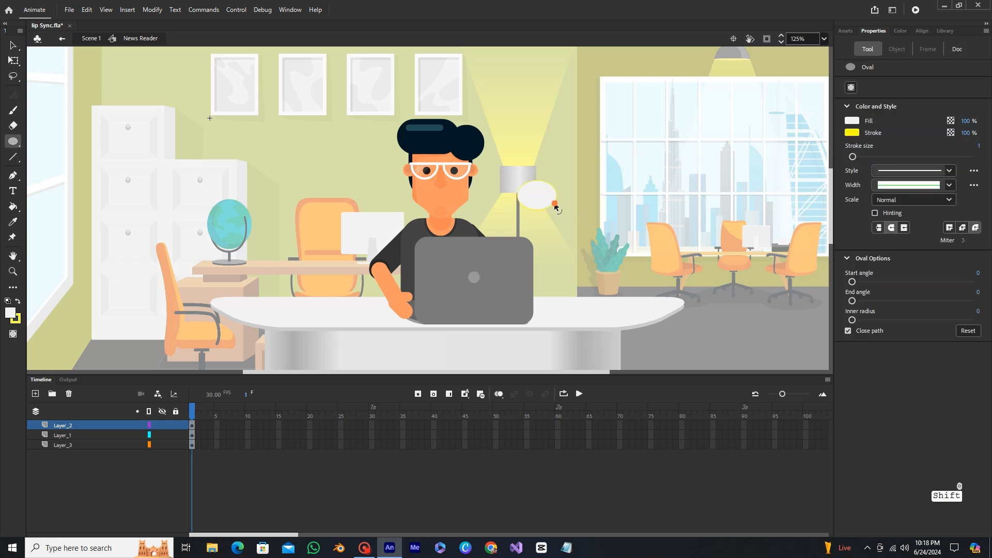
pyautogui.keyDown('ctrl'); pyautogui.click(555, 203); pyautogui.keyUp('ctrl')
pyautogui.press('Delete')
# Step: Move the white oval to the other side of the head, just above the computer monitor, and group it
pyautogui.keyDown('ctrl'); pyautogui.click(536, 193); pyautogui.keyUp('ctrl')
pyautogui.moveTo(539, 193); pyautogui.dragTo(368, 198)
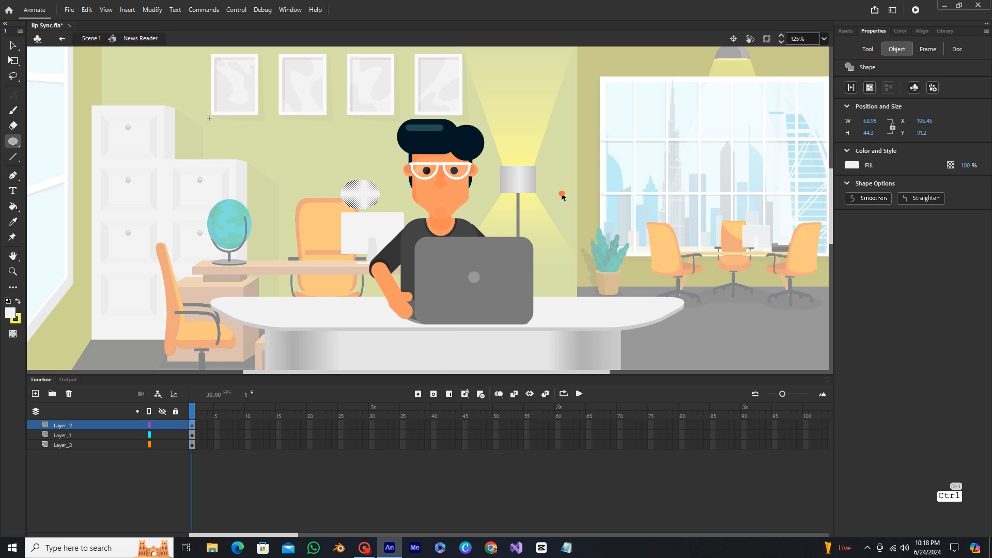
pyautogui.press('ctrl')
pyautogui.hotkey('ctrl', 'g')
pyautogui.moveTo(370, 205); pyautogui.dragTo(375, 204)
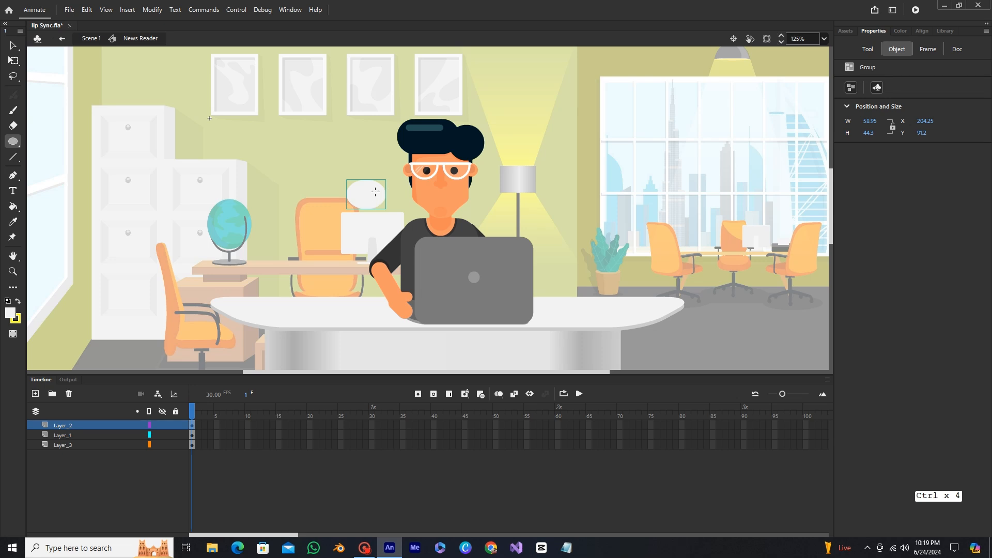
# Step: Convert the grouped oval to a graphic symbol named mouth
pyautogui.press('F8')
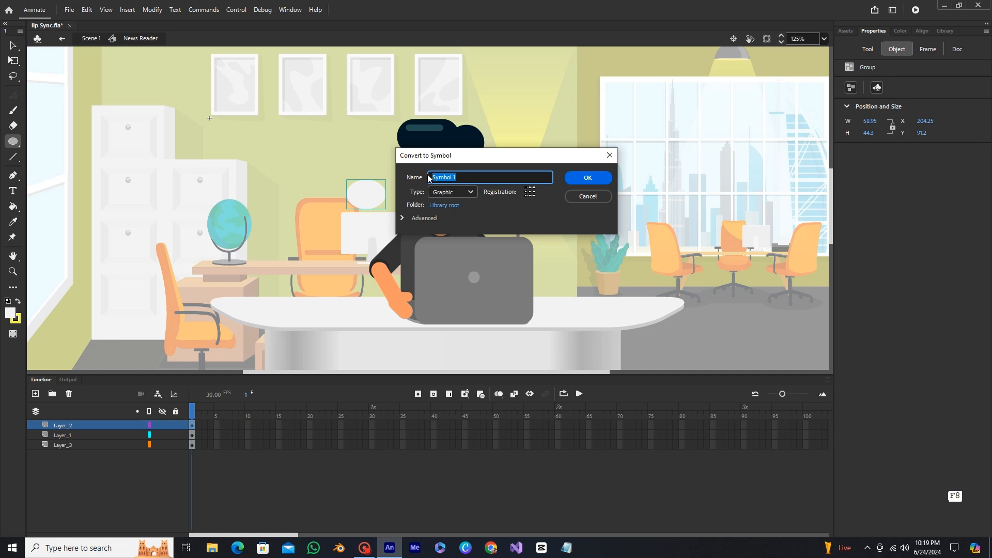
pyautogui.write('mouth')
pyautogui.click(586, 176)
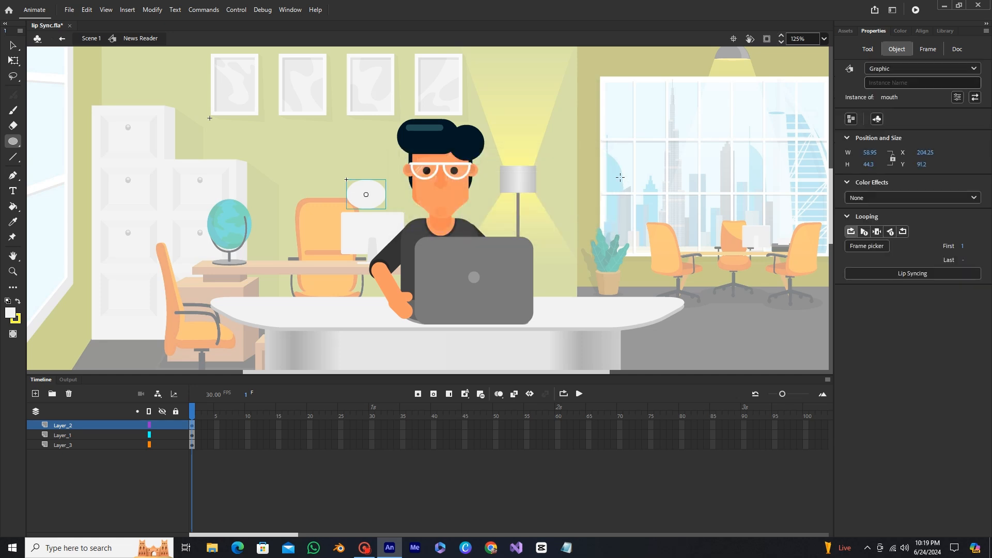
pyautogui.click(620, 177)
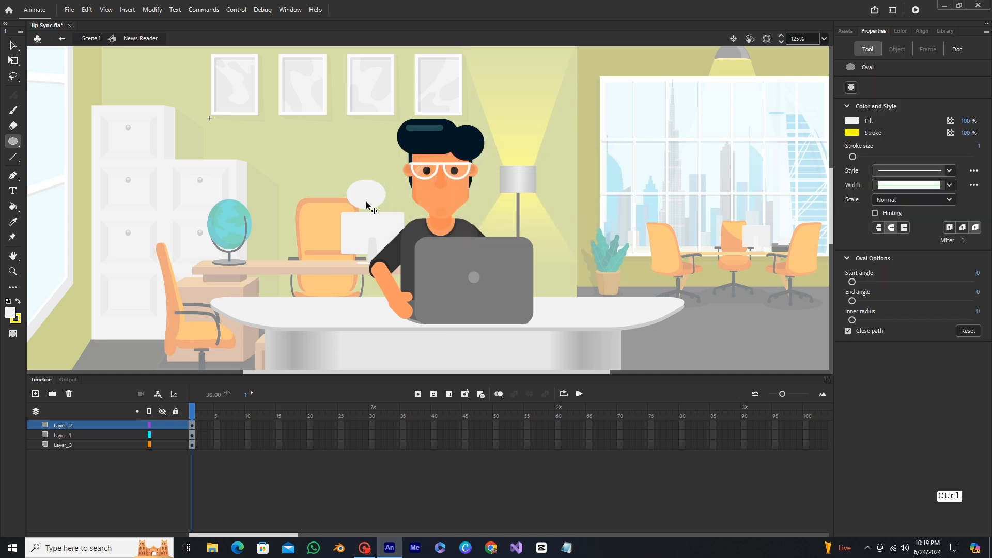
# Step: Place the mouth symbol over the lower part of the character's face, below the glasses
pyautogui.moveTo(368, 205); pyautogui.dragTo(454, 204)
pyautogui.scroll(2, 451, 204)
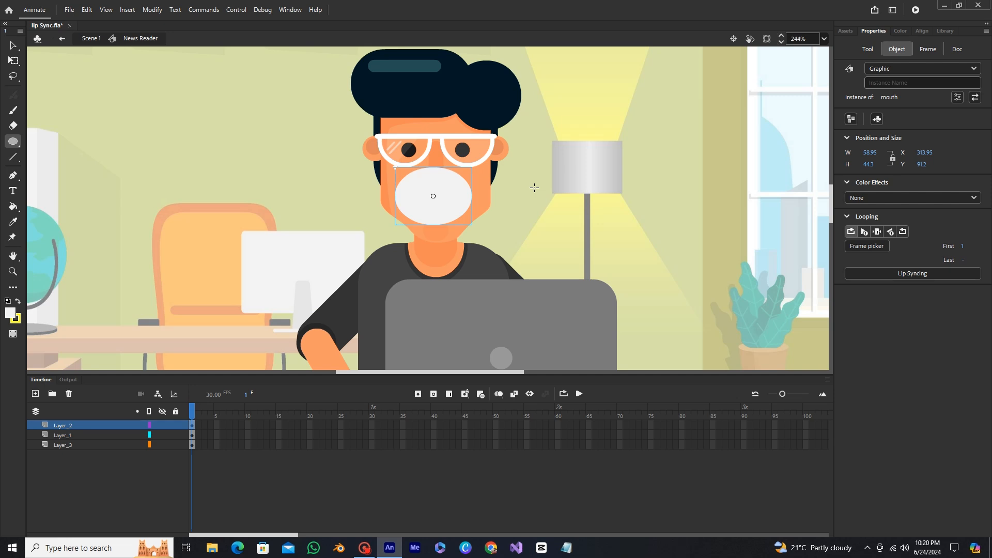
pyautogui.keyDown('ctrl'); pyautogui.click(609, 169); pyautogui.keyUp('ctrl')
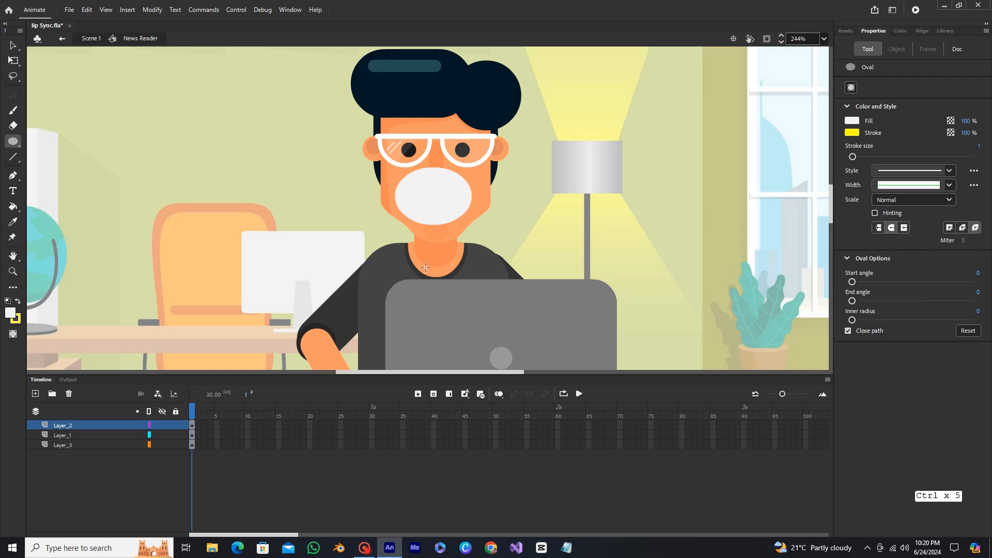
pyautogui.keyDown('ctrl'); pyautogui.click(485, 186); pyautogui.keyUp('ctrl')
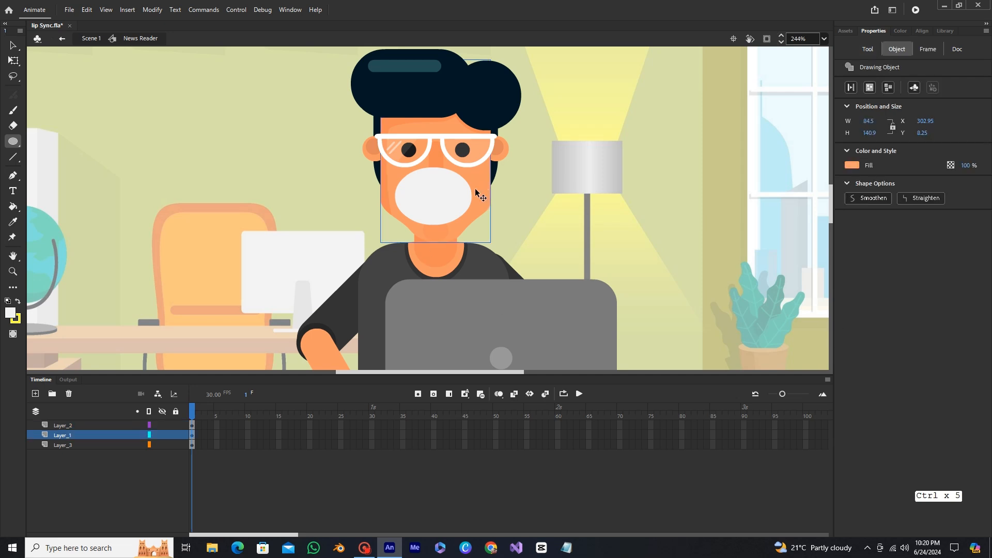
# Step: Return to Scene 1 to check the character there, and reopen the News Reader symbol
pyautogui.click(94, 41)
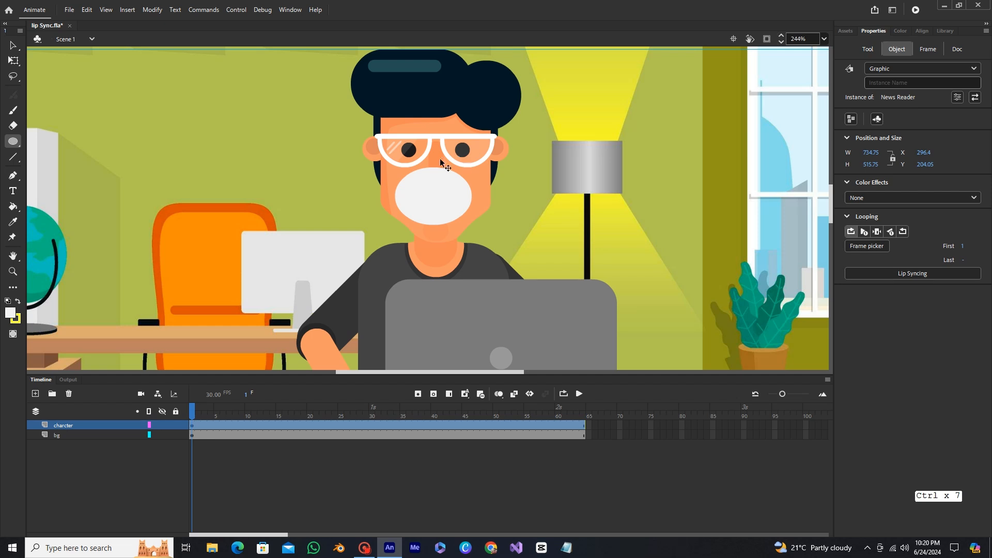
pyautogui.scroll(-2, 455, 151)
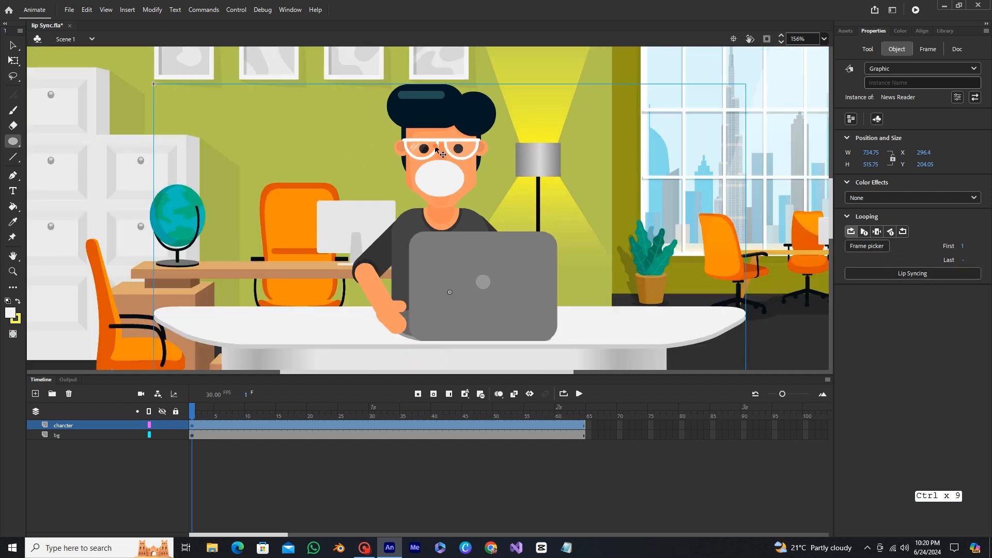
pyautogui.doubleClick(437, 151)
pyautogui.scroll(3, 439, 155)
# Step: Inspect the mouth instance's frames in the Frame Picker and close it
pyautogui.click(464, 170)
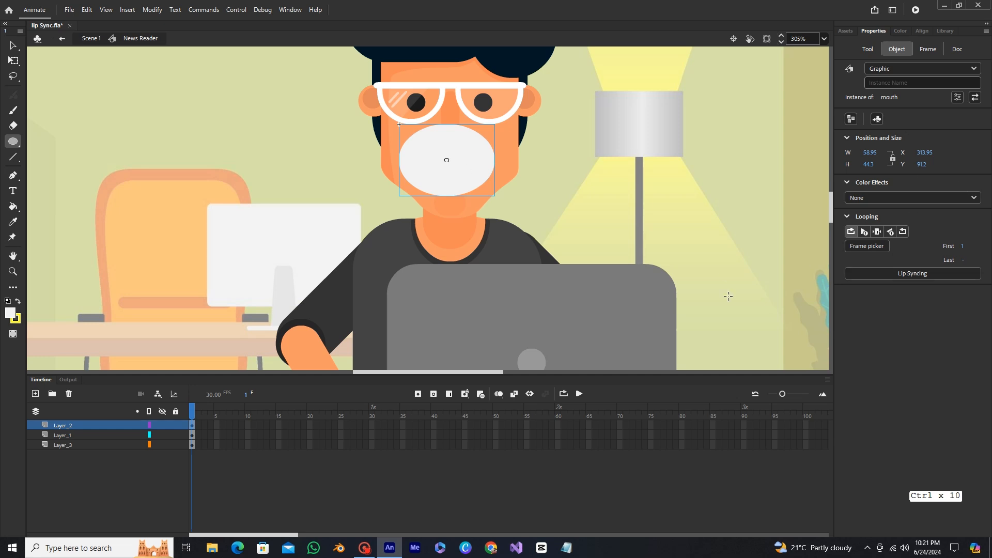
pyautogui.click(865, 248)
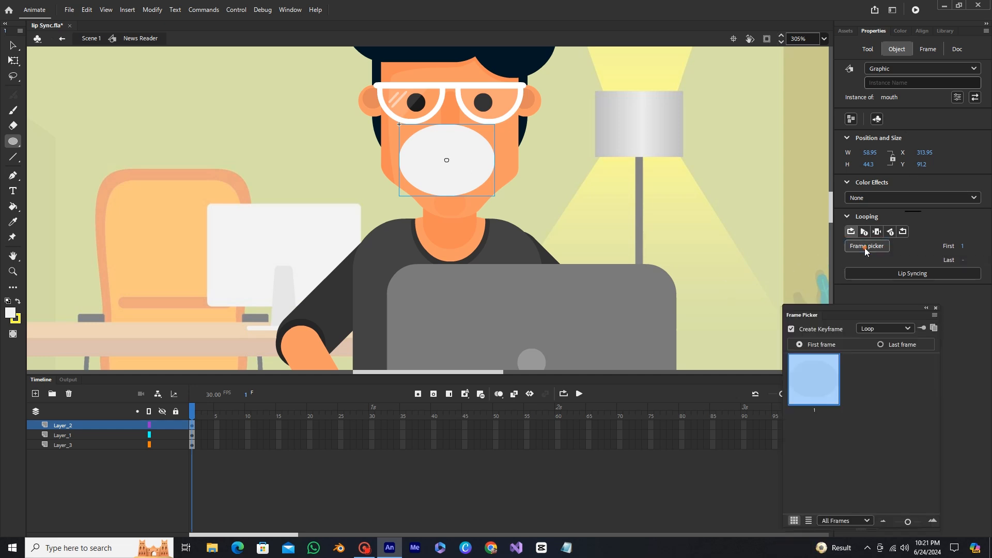
pyautogui.moveTo(858, 309); pyautogui.dragTo(748, 70)
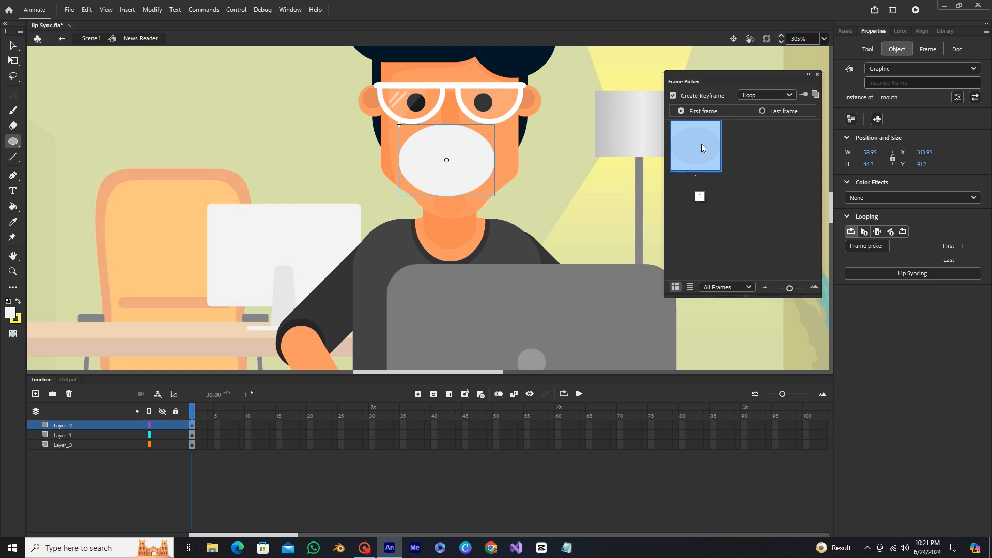
pyautogui.click(818, 74)
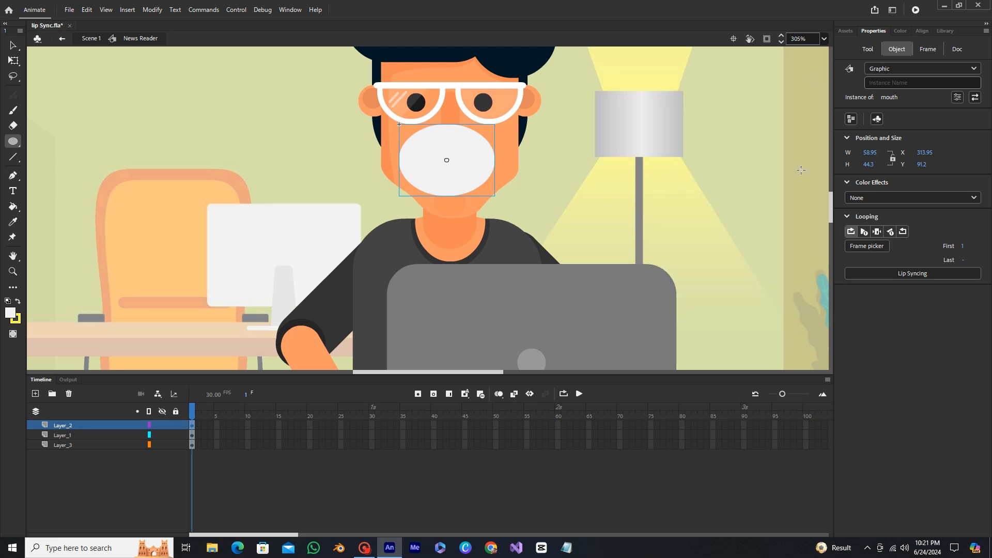
# Step: Open the mouth's Lip Syncing settings and study the mouth-shape reference charts, including the images in the Lip Sync Video folder
pyautogui.click(902, 276)
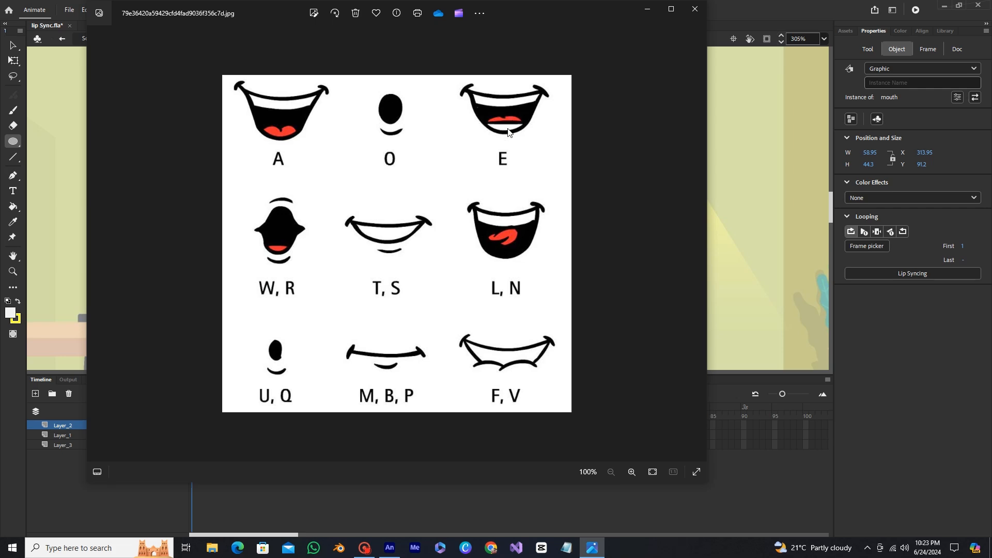
pyautogui.click(695, 9)
pyautogui.click(212, 548)
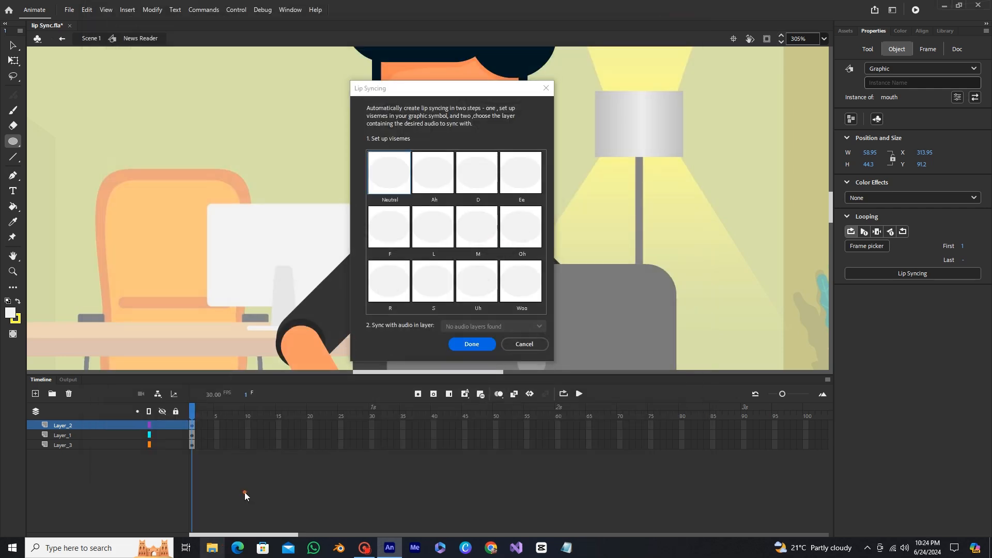
pyautogui.doubleClick(615, 184)
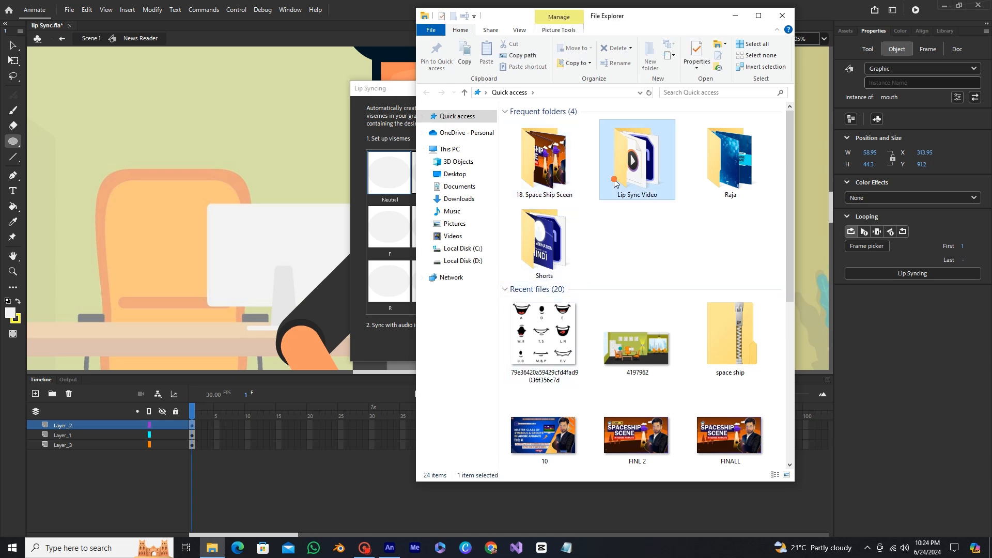
pyautogui.click(574, 150)
pyautogui.doubleClick(575, 149)
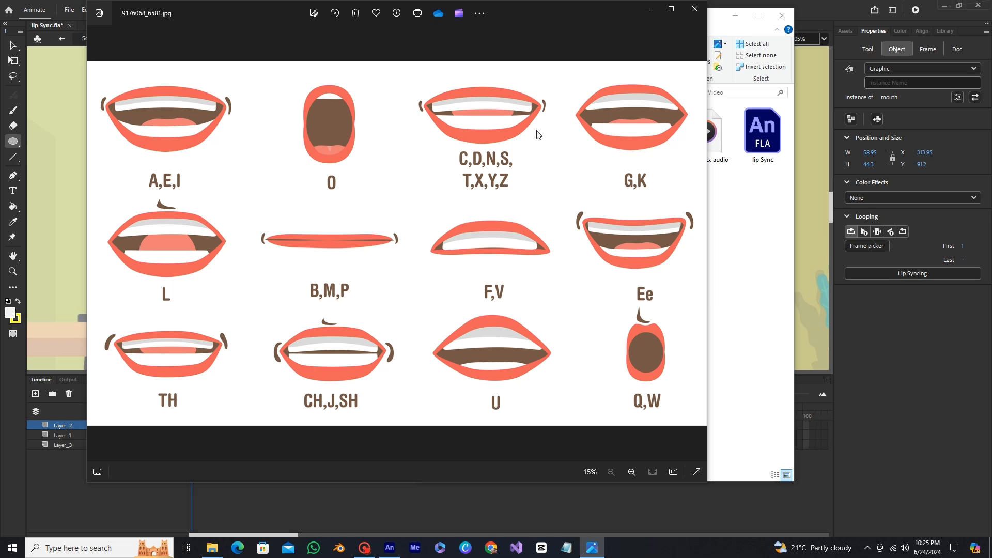
pyautogui.click(698, 249)
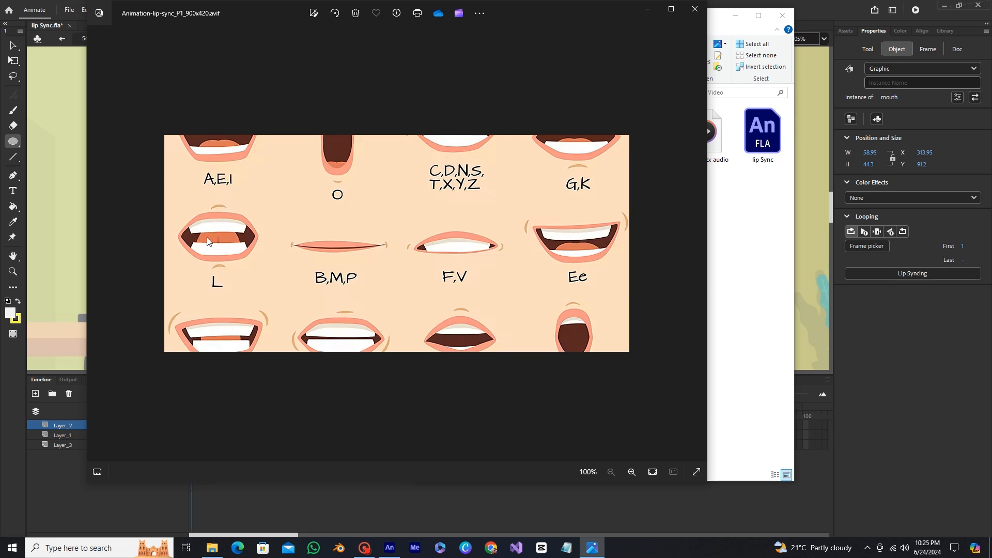
pyautogui.hotkey('alt', 'F4')
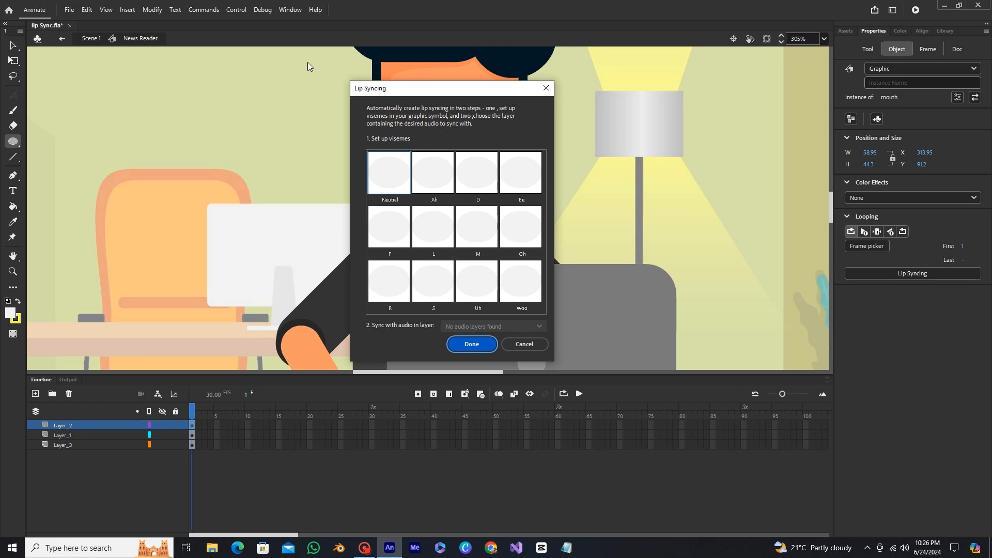
# Step: Close the Lip Syncing settings and open the mouth symbol for editing
pyautogui.click(552, 89)
pyautogui.scroll(-3, 429, 225)
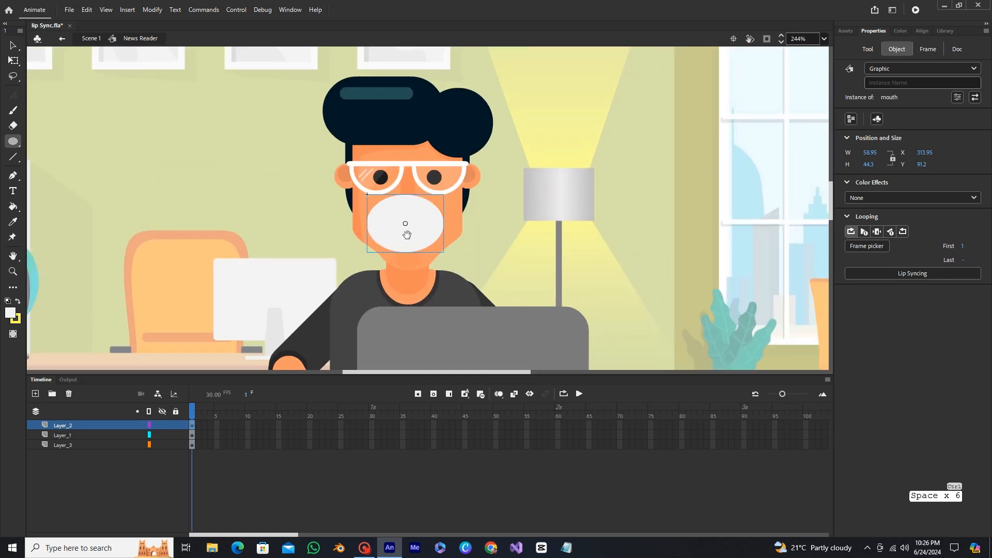
pyautogui.doubleClick(442, 227)
pyautogui.moveTo(457, 219); pyautogui.dragTo(411, 210)
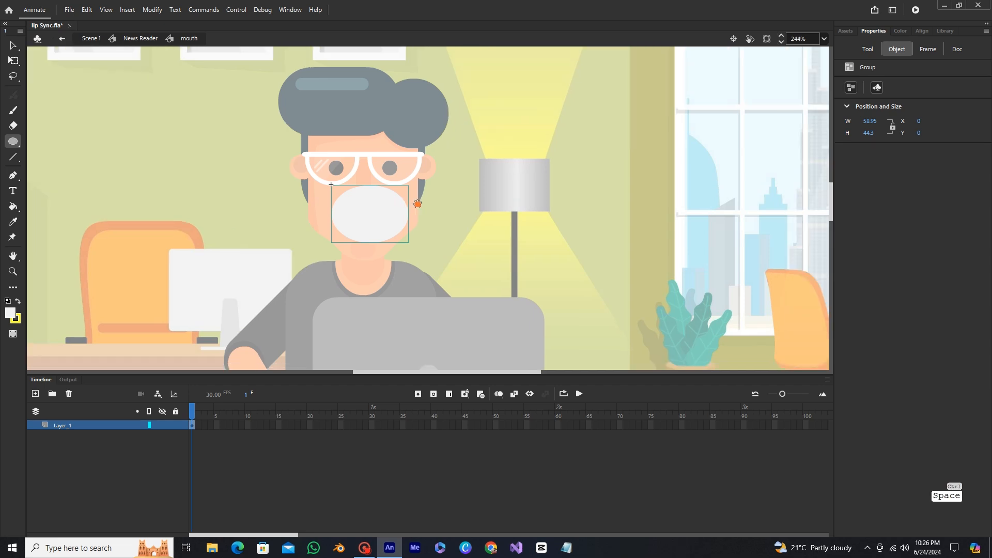
pyautogui.scroll(-1, 480, 183)
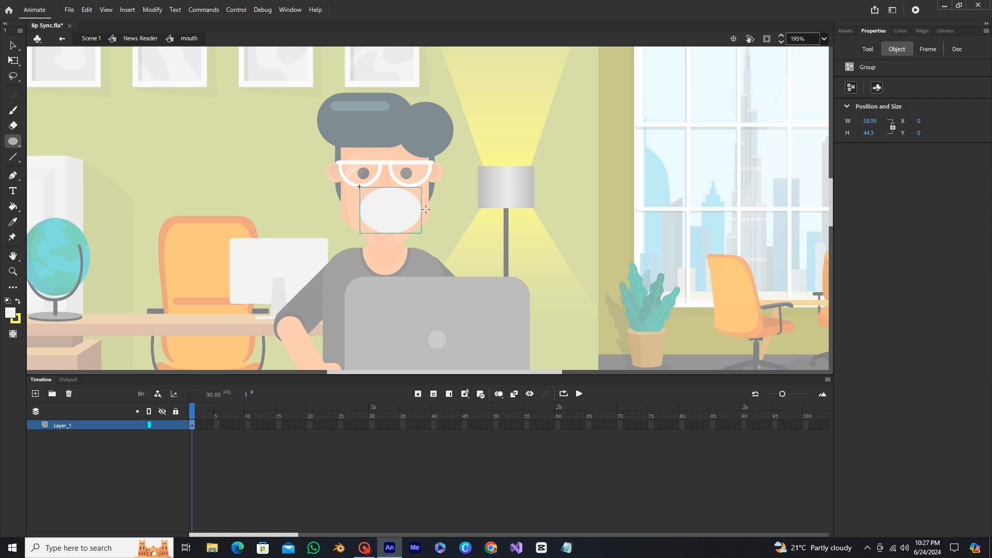
# Step: Place Symbol 1 from the News Reader__assets__ library folder beside the character's face inside the mouth symbol
pyautogui.hotkey('ctrl', 'l')
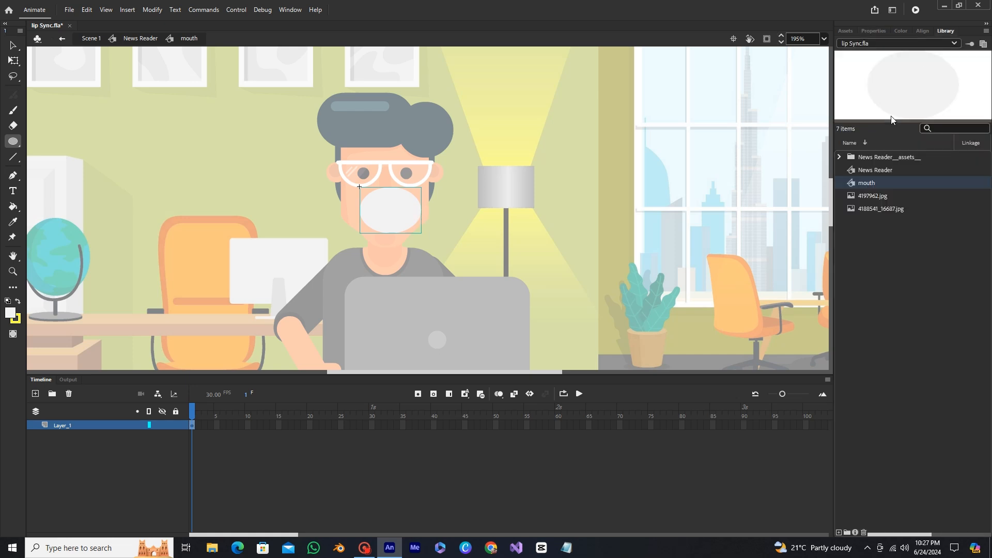
pyautogui.click(840, 157)
pyautogui.click(877, 172)
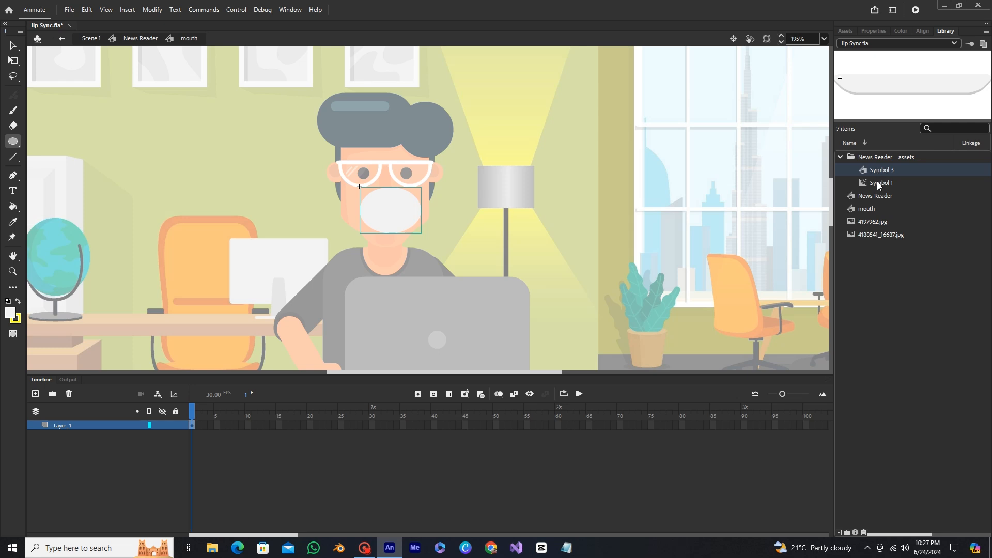
pyautogui.click(877, 182)
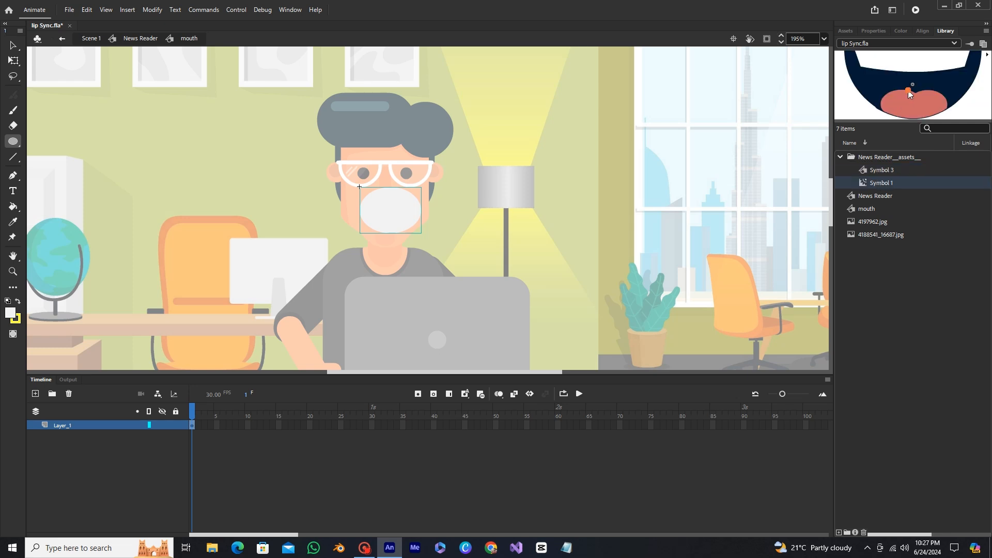
pyautogui.moveTo(884, 184); pyautogui.dragTo(261, 217)
pyautogui.scroll(5, 261, 216)
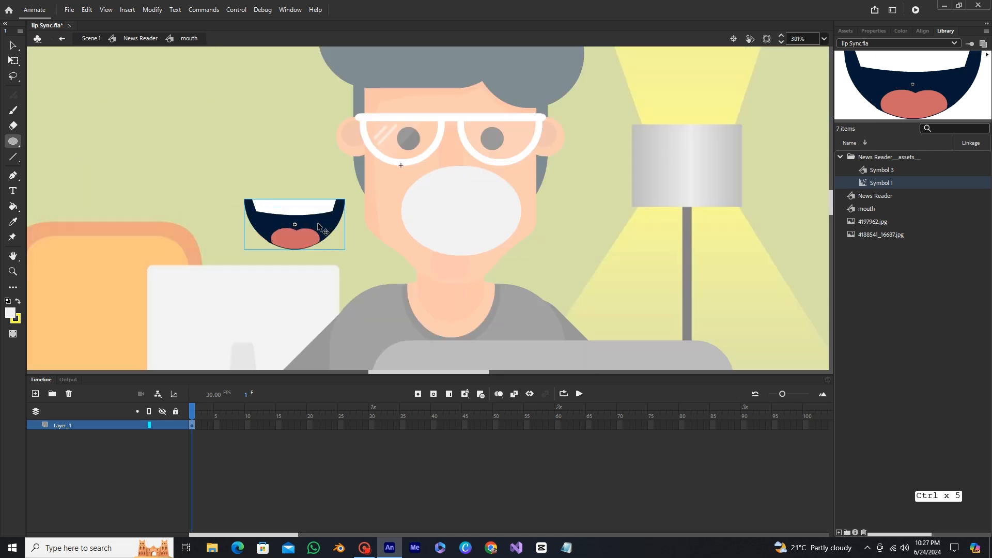
# Step: Open Symbol 1 and examine its mouth shapes frame by frame from frame 1 to 12
pyautogui.doubleClick(317, 222)
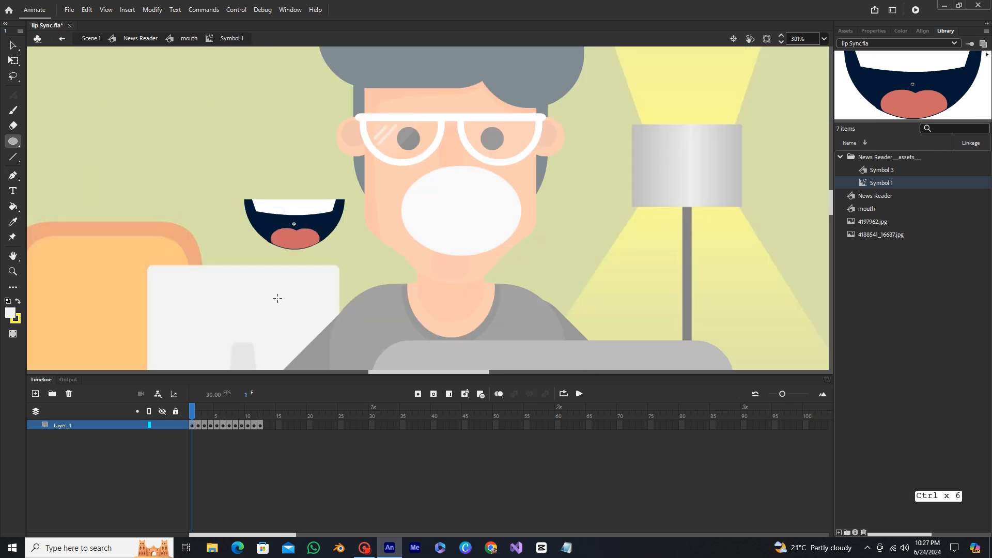
pyautogui.click(191, 425)
pyautogui.click(192, 417)
pyautogui.click(198, 423)
pyautogui.click(205, 423)
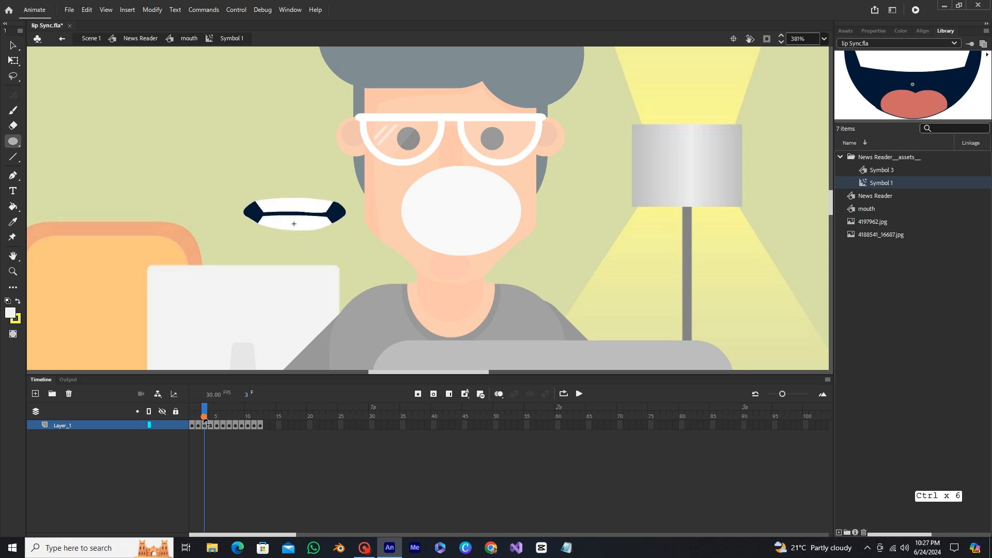
pyautogui.click(211, 424)
pyautogui.click(217, 424)
pyautogui.click(224, 424)
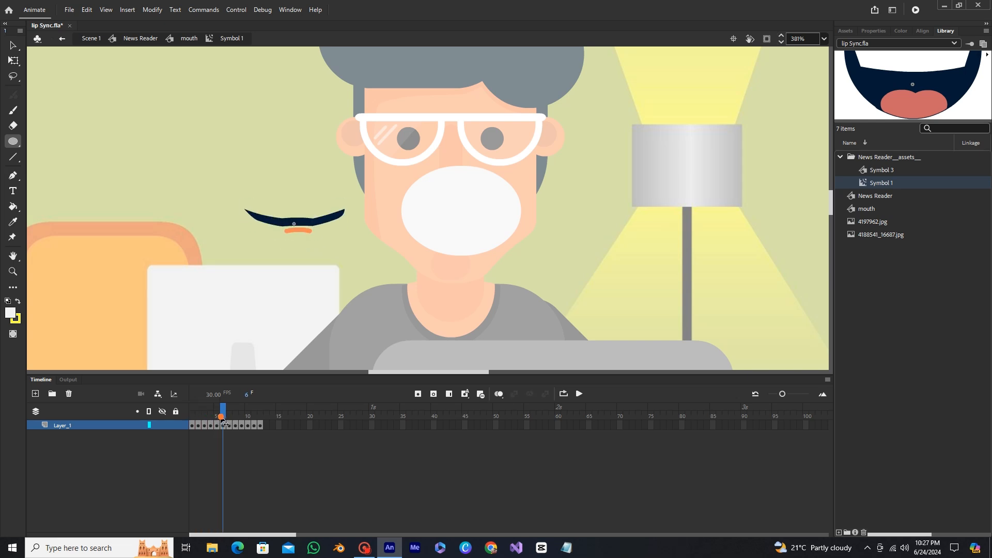
pyautogui.moveTo(221, 417); pyautogui.dragTo(261, 417)
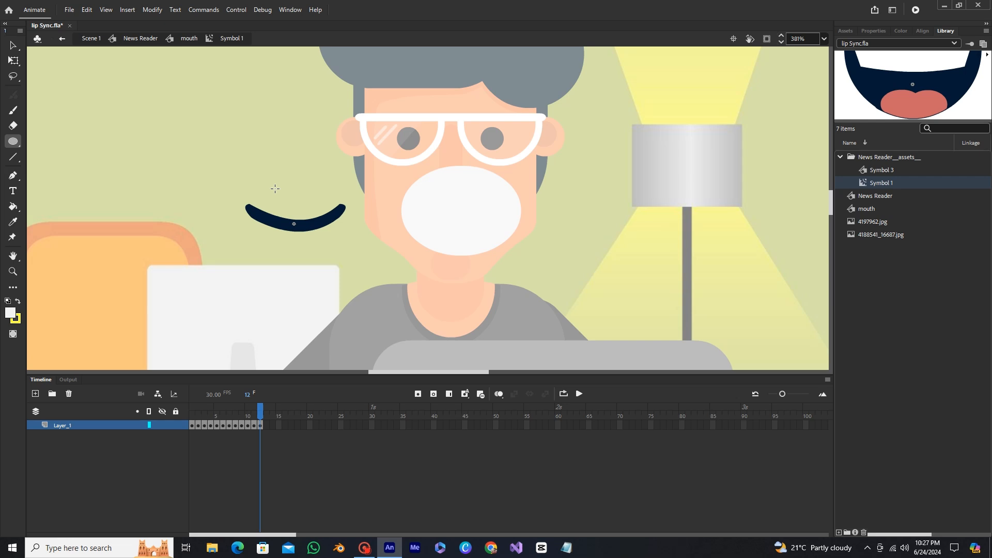
# Step: Return to frame 1, go back to the mouth symbol and cut the white oval off the face
pyautogui.moveTo(260, 414); pyautogui.dragTo(189, 424)
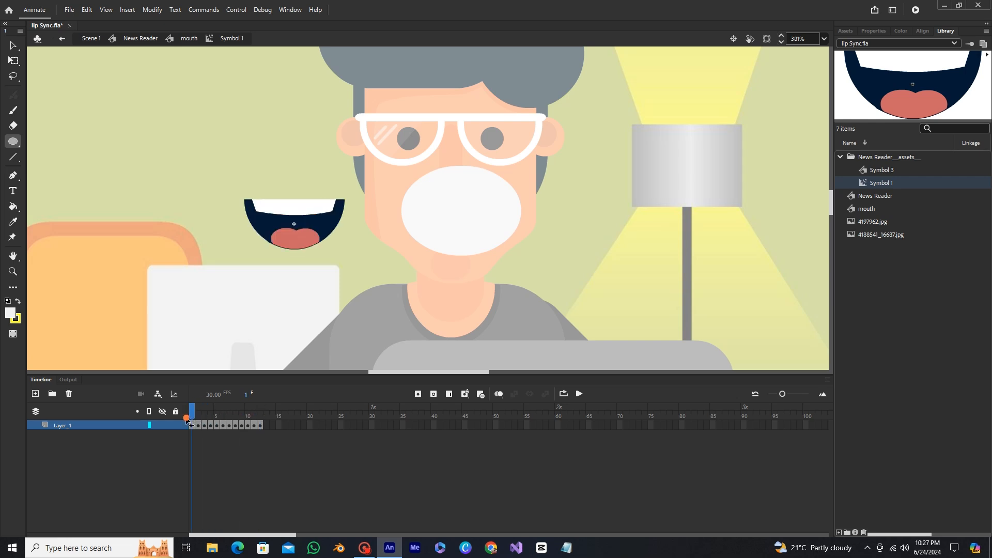
pyautogui.click(189, 38)
pyautogui.click(482, 214)
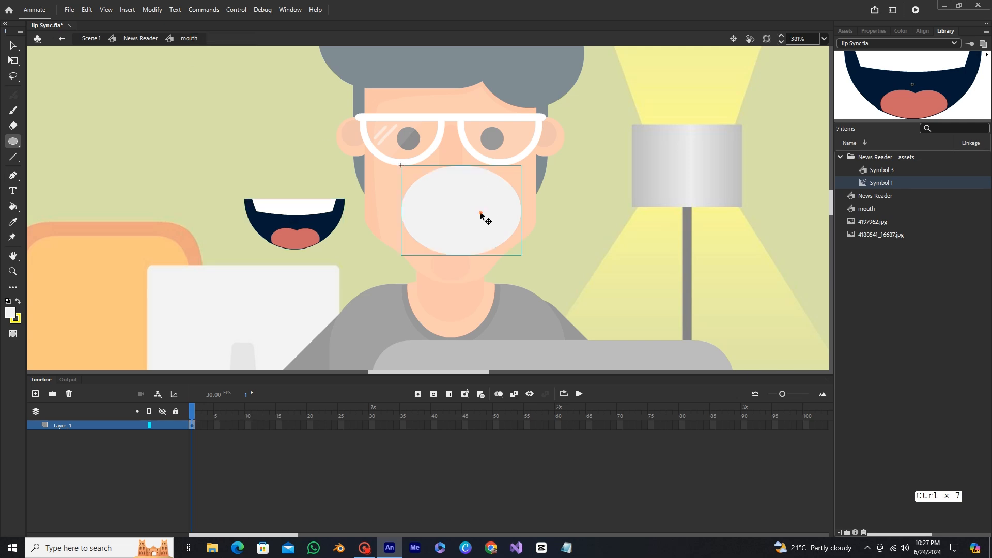
pyautogui.hotkey('ctrl', 'x')
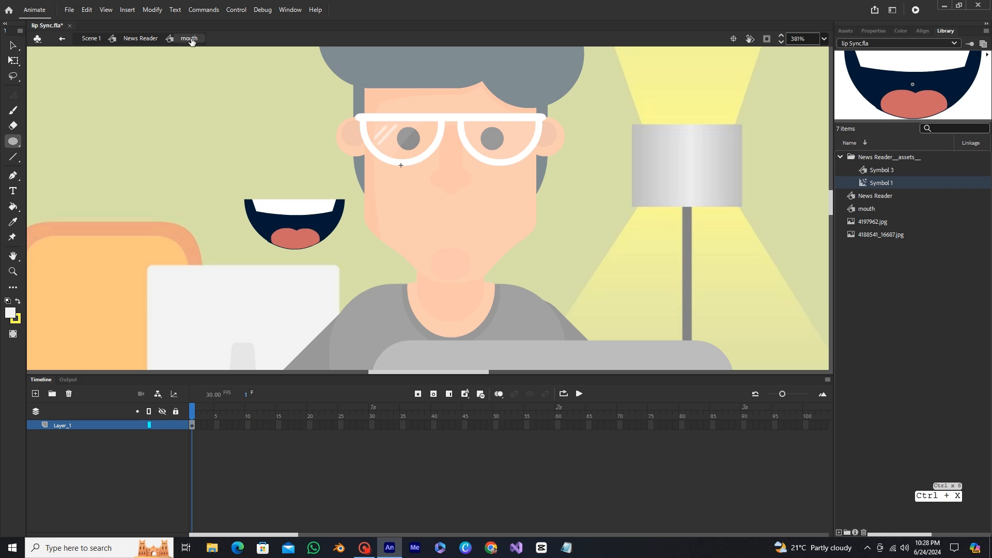
# Step: Open Symbol 1 for editing and add a new layer below Layer_1
pyautogui.click(279, 226)
pyautogui.doubleClick(280, 227)
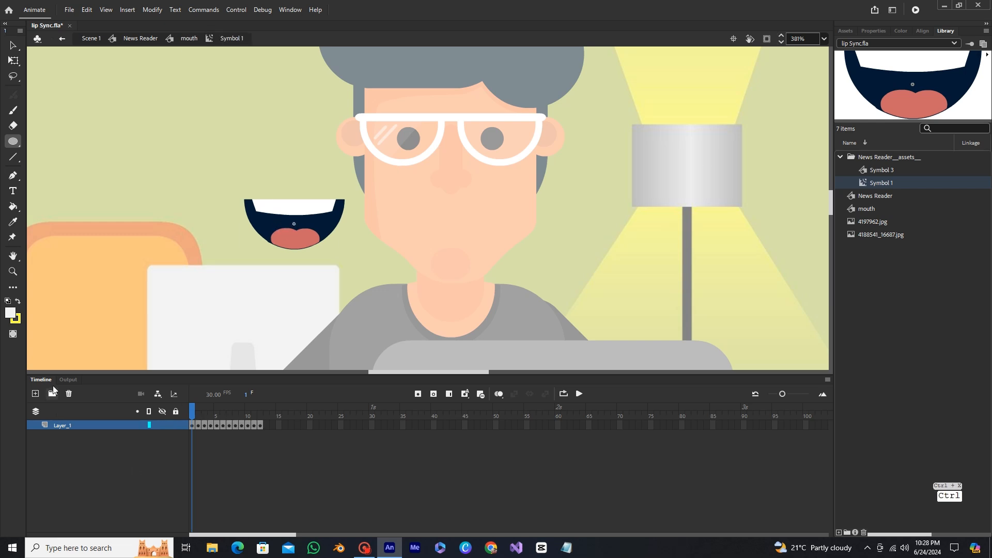
pyautogui.click(35, 394)
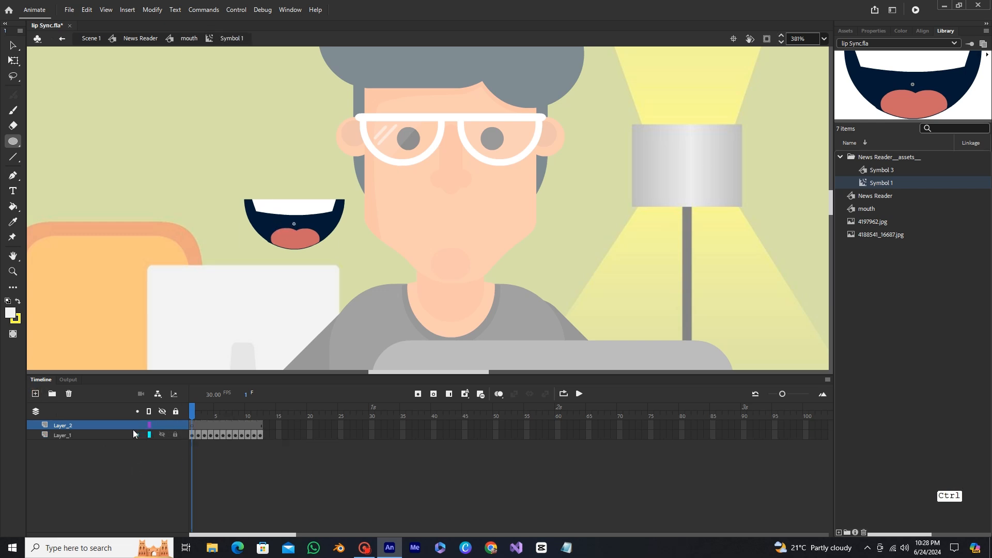
pyautogui.click(119, 425)
pyautogui.moveTo(119, 424); pyautogui.dragTo(116, 446)
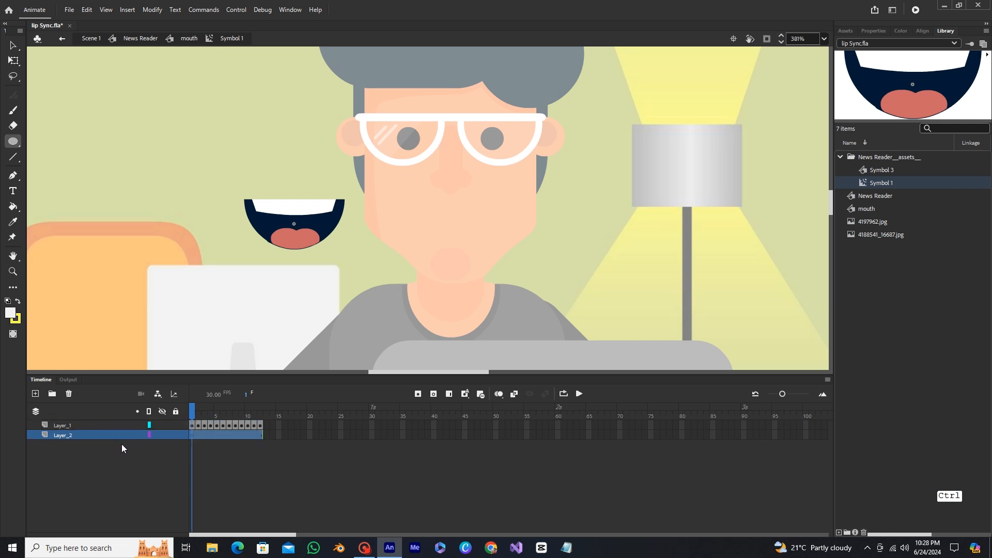
# Step: Paste the white oval into Layer_2, place it over the character's mouth area and break it apart
pyautogui.hotkey('ctrl', 'shift', 'v')
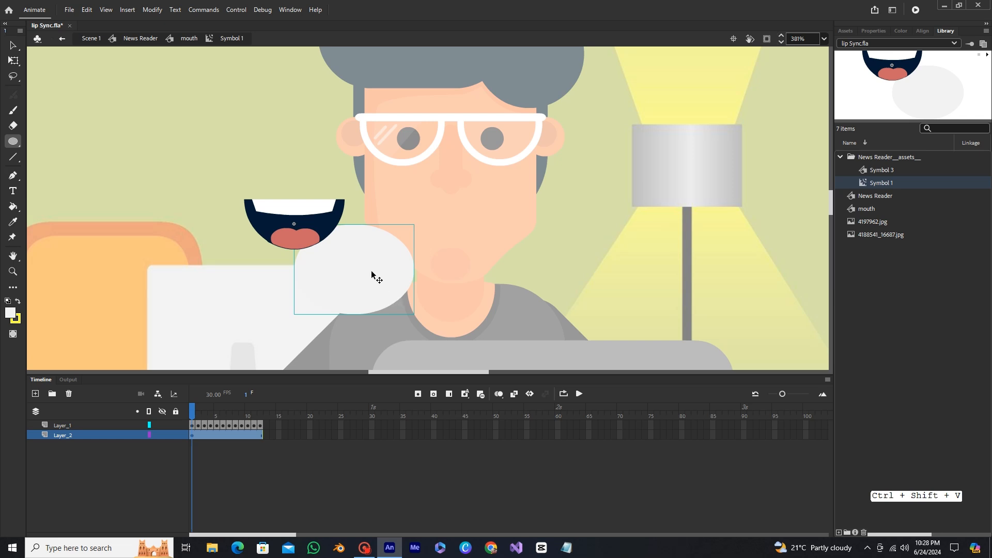
pyautogui.moveTo(373, 275); pyautogui.dragTo(470, 215)
pyautogui.scroll(3, 303, 272)
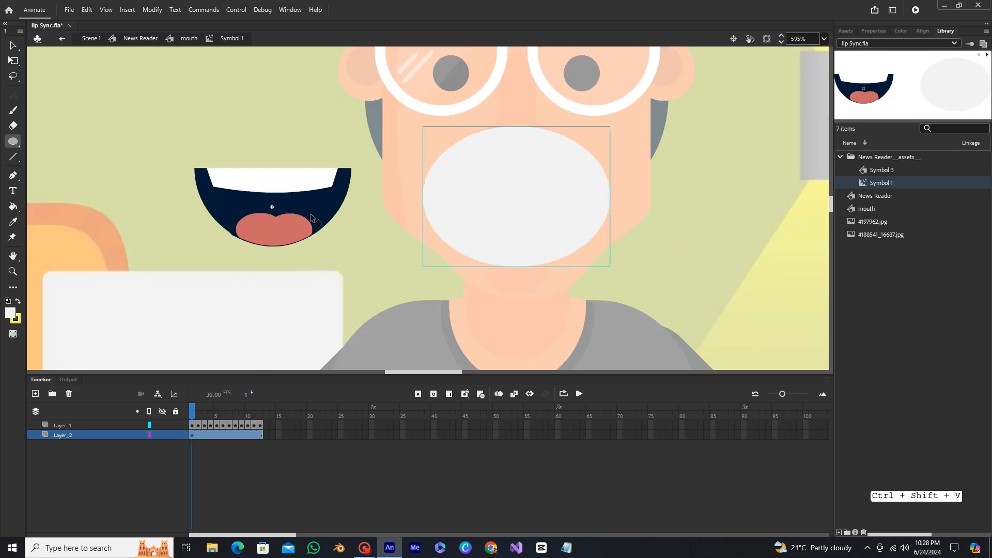
pyautogui.press('ctrl')
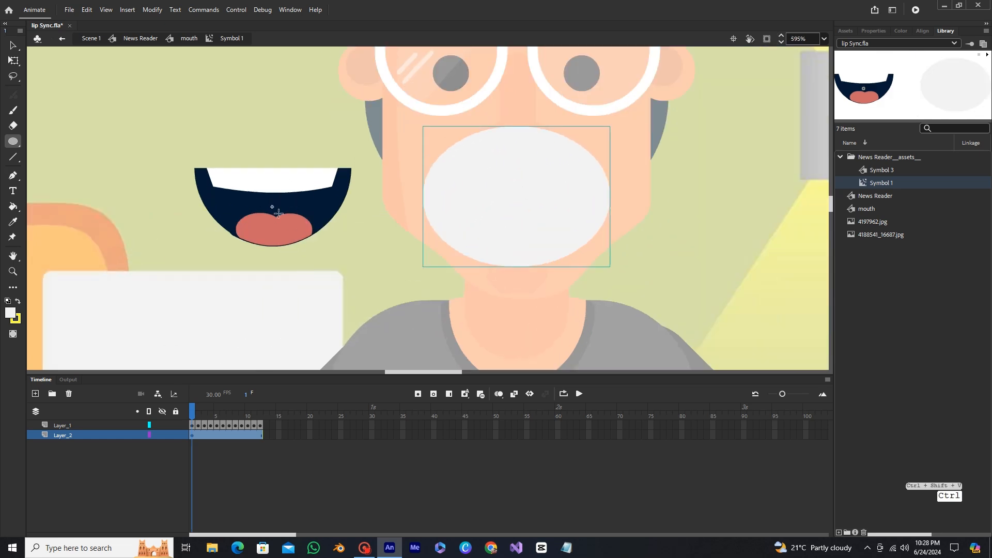
pyautogui.press('space')
pyautogui.moveTo(547, 171); pyautogui.dragTo(489, 195)
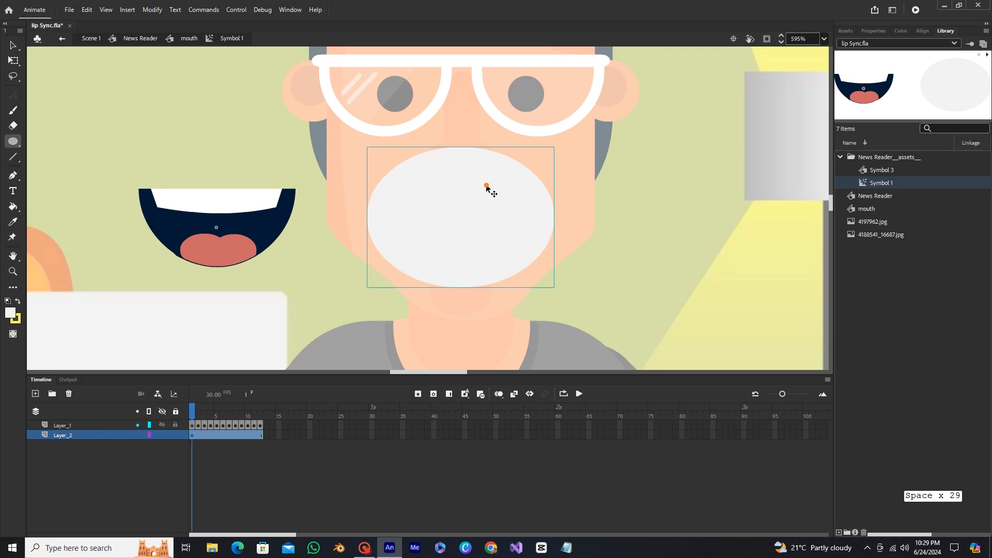
pyautogui.hotkey('ctrl', 'b')
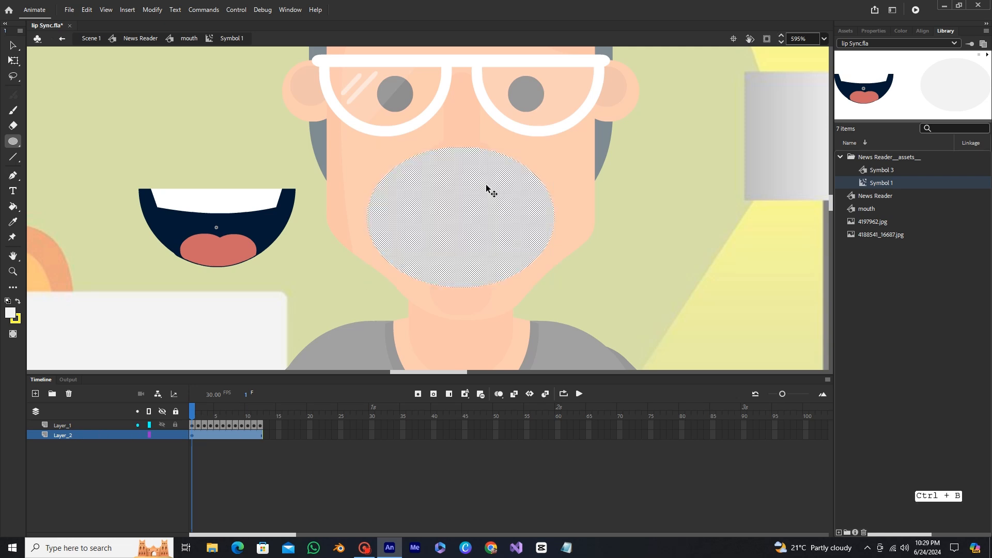
pyautogui.click(597, 151)
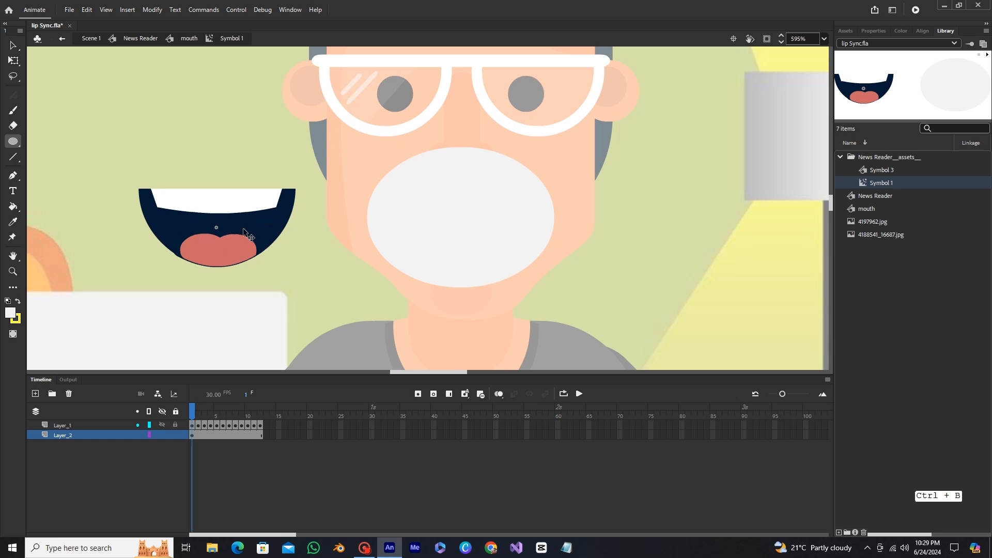
# Step: Delete the broken-apart oval from the character's face
pyautogui.scroll(1, 549, 195)
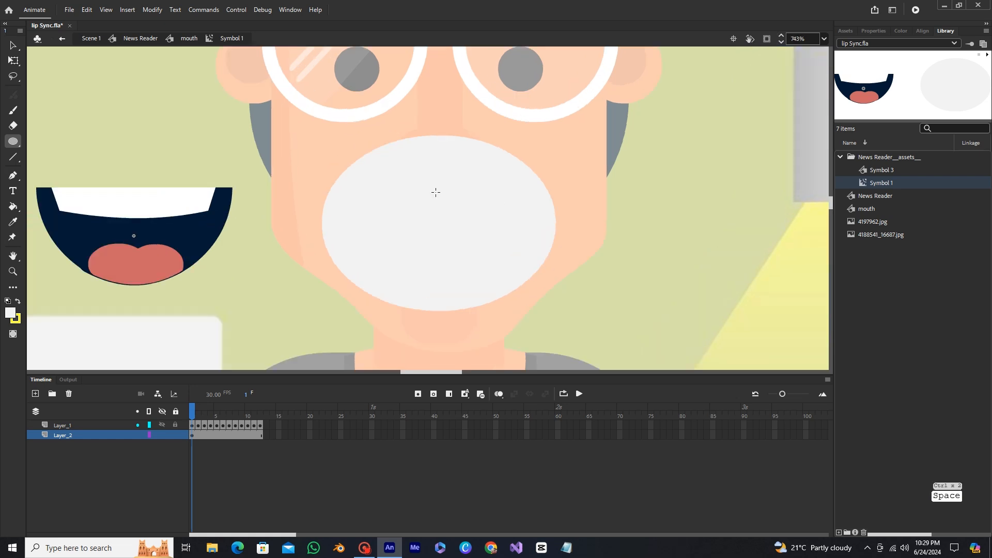
pyautogui.moveTo(435, 193); pyautogui.dragTo(479, 193)
pyautogui.click(474, 195)
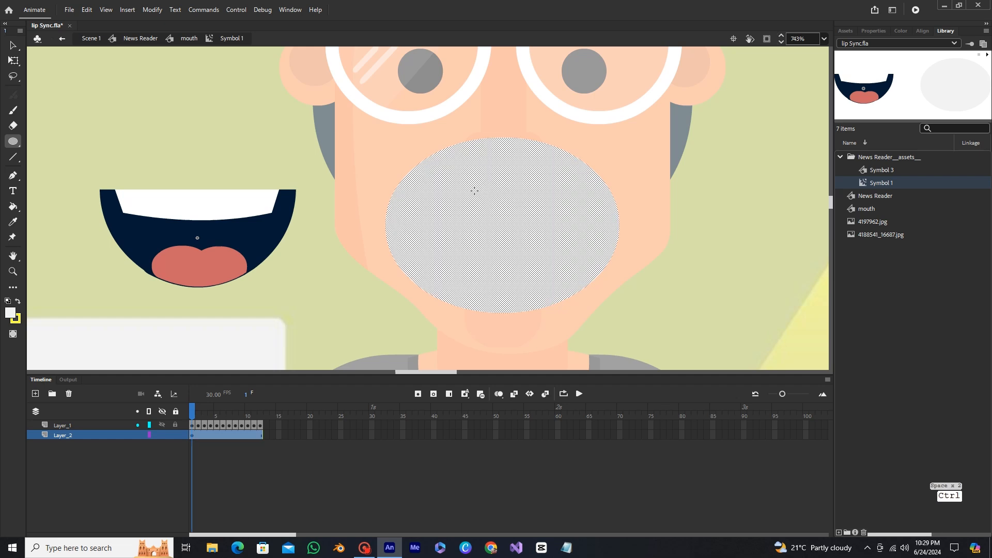
pyautogui.press('Delete')
# Step: Draw a white circle with a yellow outline on Layer_2 and centre it over the lower face
pyautogui.press('o')
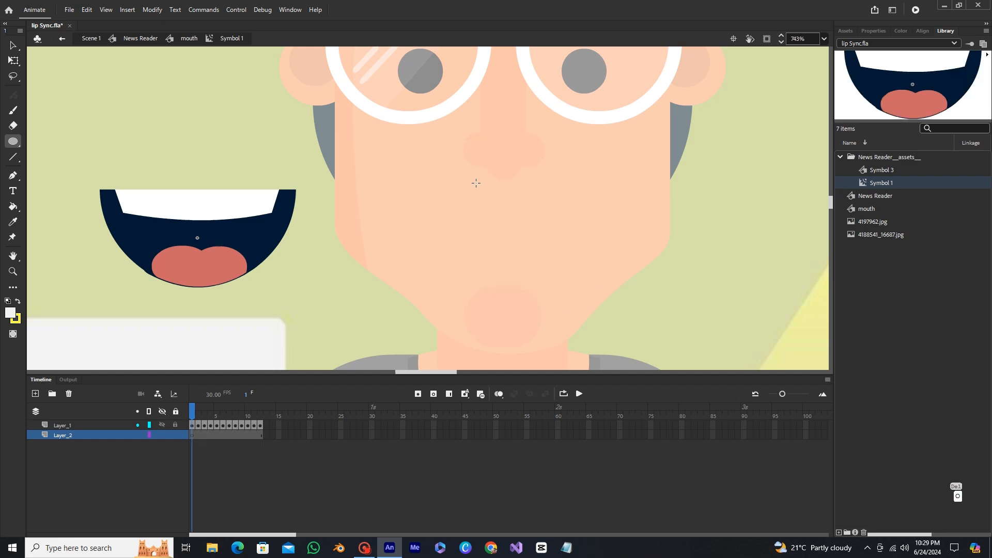
pyautogui.moveTo(435, 155)
pyautogui.mouseDown()
pyautogui.moveTo(516, 237)
pyautogui.moveTo(640, 313)
pyautogui.mouseUp()
pyautogui.press('space')
pyautogui.click(540, 228)
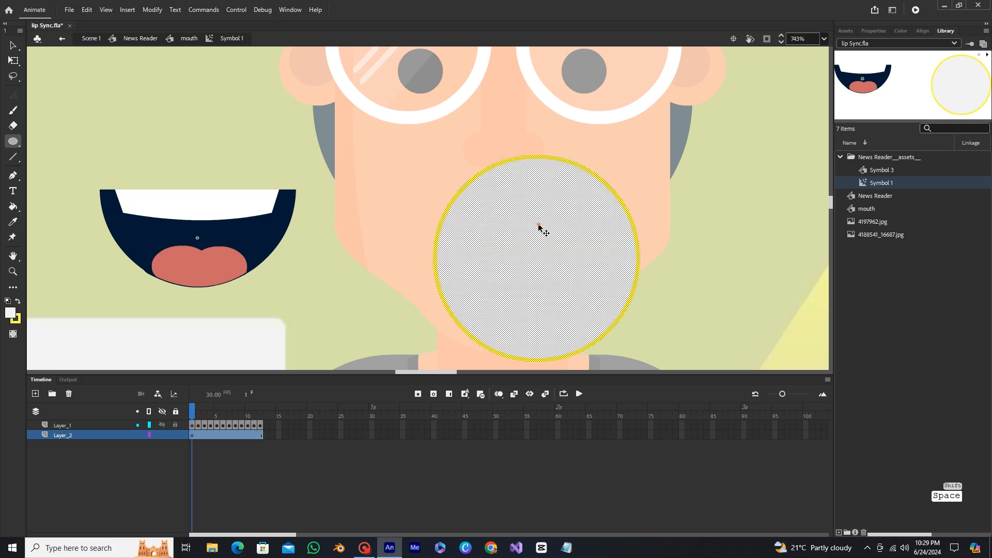
pyautogui.moveTo(541, 228); pyautogui.dragTo(498, 172)
pyautogui.click(397, 73)
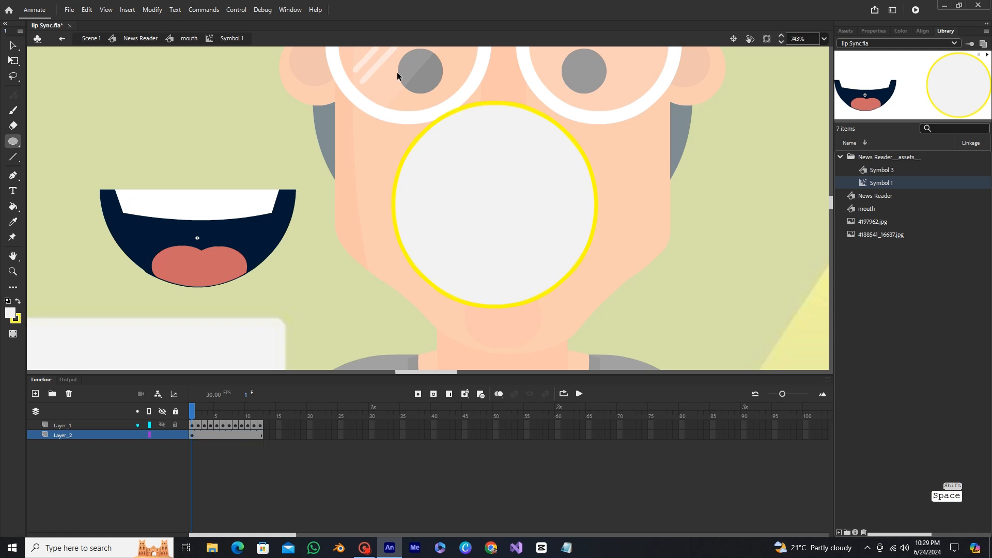
# Step: Cut away the circle's upper part to leave a flat-topped mouth and fill it with the reference mouth's dark navy
pyautogui.moveTo(297, 64); pyautogui.dragTo(695, 190)
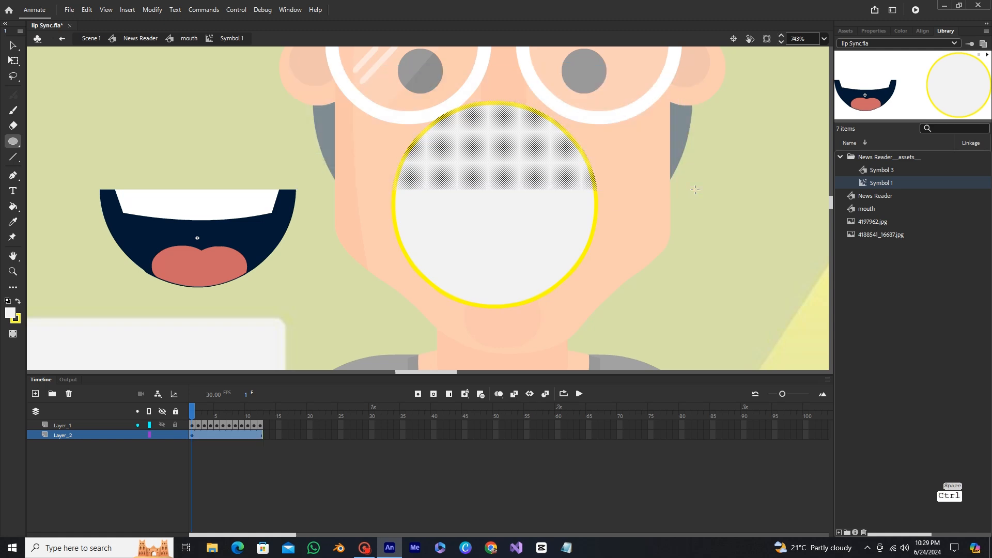
pyautogui.press('Delete')
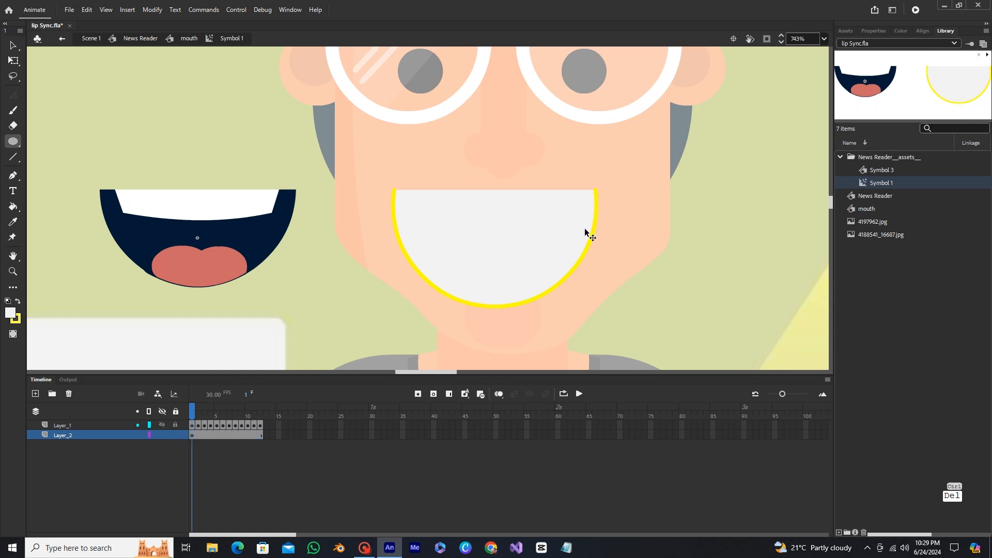
pyautogui.keyDown('ctrl'); pyautogui.click(515, 233); pyautogui.keyUp('ctrl')
pyautogui.press('i')
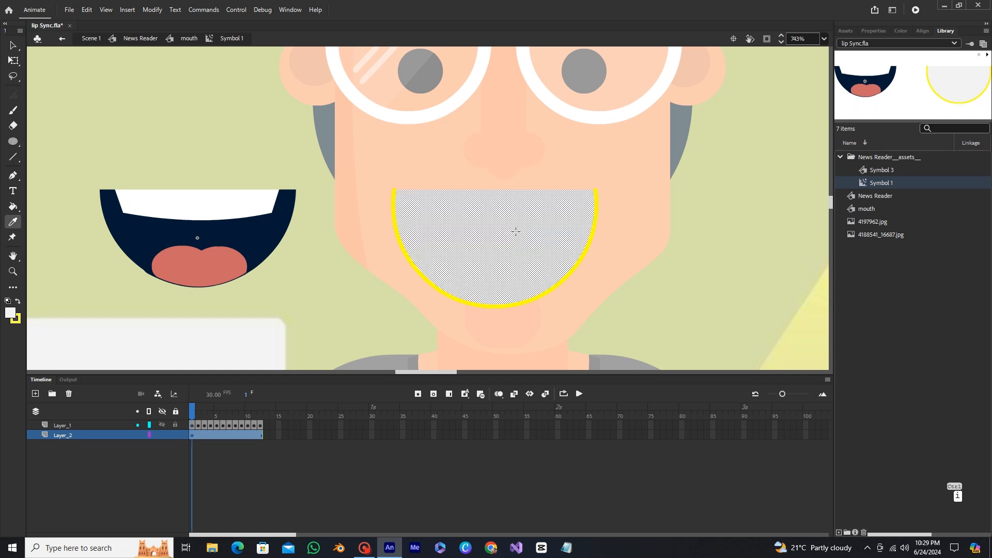
pyautogui.click(274, 224)
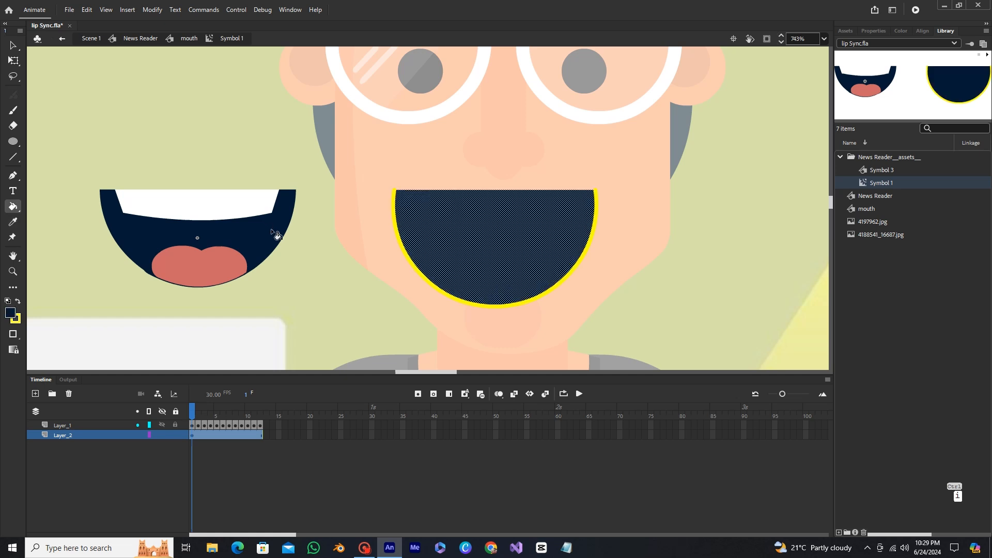
pyautogui.keyDown('ctrl'); pyautogui.click(381, 144); pyautogui.keyUp('ctrl')
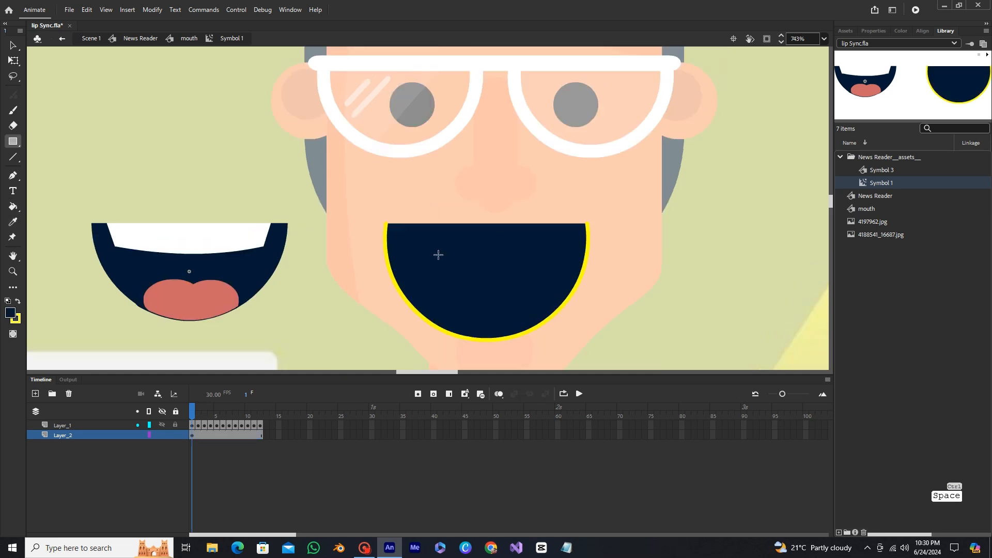
# Step: Draw a rectangle above the mouth and reshape it into upper teeth with a wider top and slightly downward-curved edges
pyautogui.moveTo(419, 174)
pyautogui.mouseDown()
pyautogui.moveTo(520, 207)
pyautogui.moveTo(569, 210)
pyautogui.mouseUp()
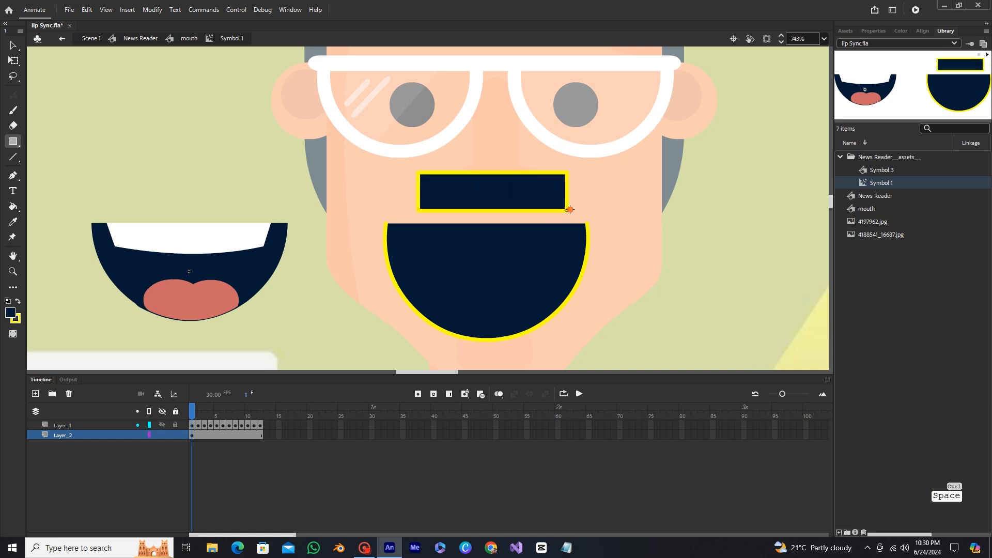
pyautogui.moveTo(572, 173); pyautogui.dragTo(588, 176)
pyautogui.moveTo(420, 174); pyautogui.dragTo(406, 176)
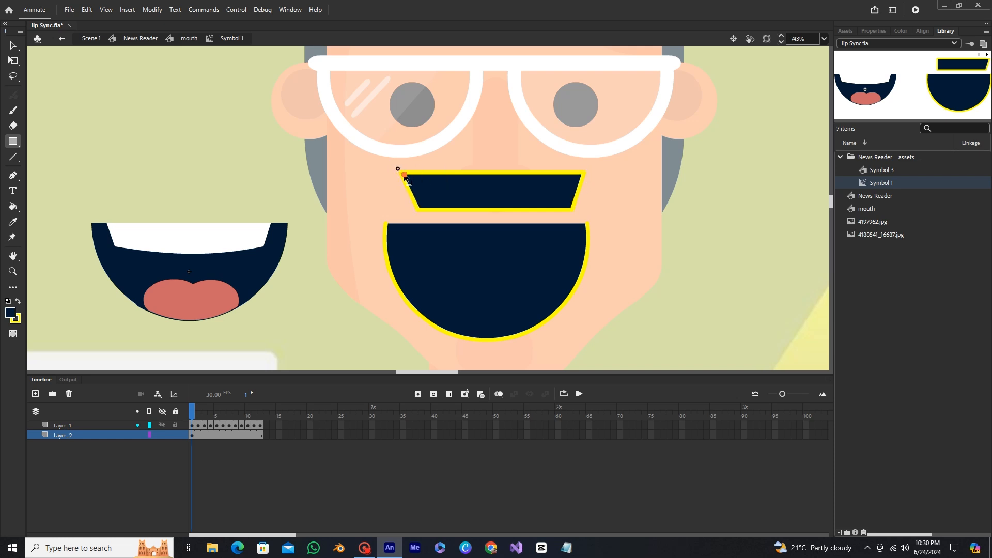
pyautogui.moveTo(405, 176); pyautogui.dragTo(405, 174)
pyautogui.moveTo(507, 209); pyautogui.dragTo(506, 216)
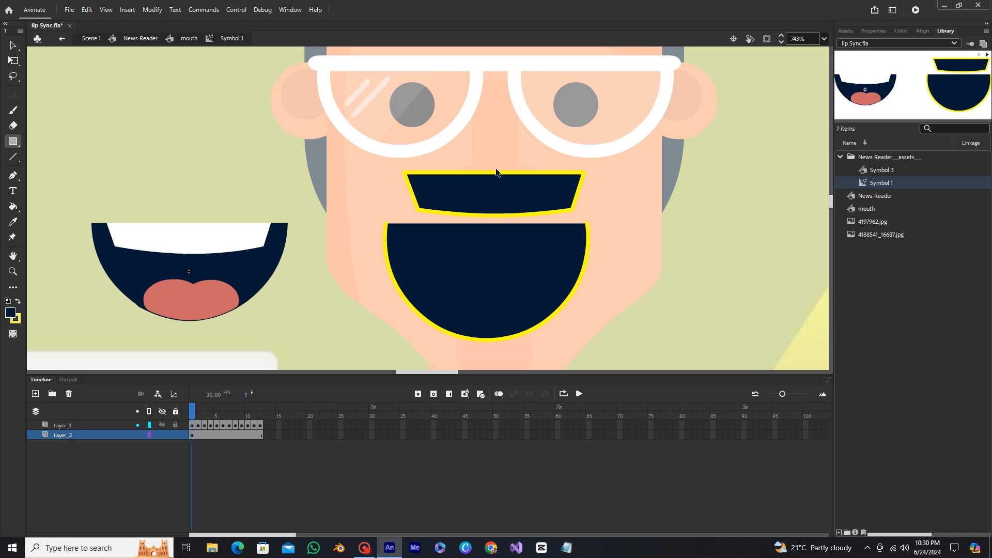
pyautogui.moveTo(500, 175); pyautogui.dragTo(500, 178)
# Step: Delete the teeth shape's yellow outline and fill the shape with the white of the reference teeth
pyautogui.doubleClick(500, 177)
pyautogui.press('Delete')
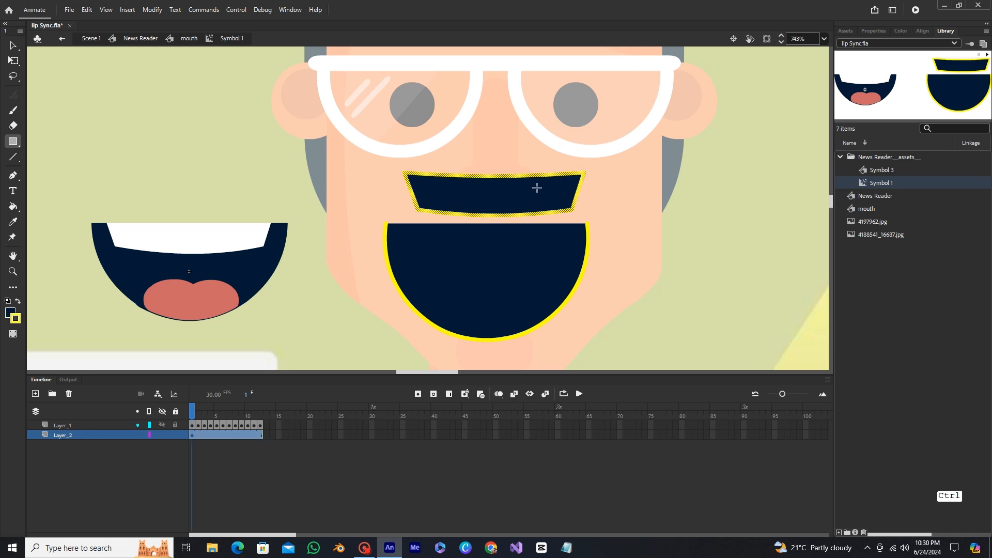
pyautogui.keyDown('ctrl'); pyautogui.click(497, 194); pyautogui.keyUp('ctrl')
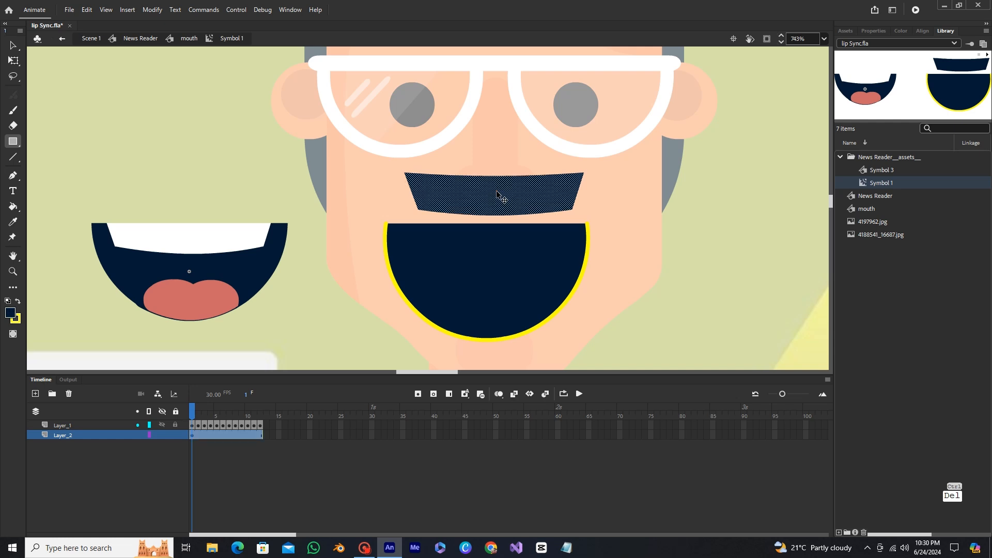
pyautogui.press('i')
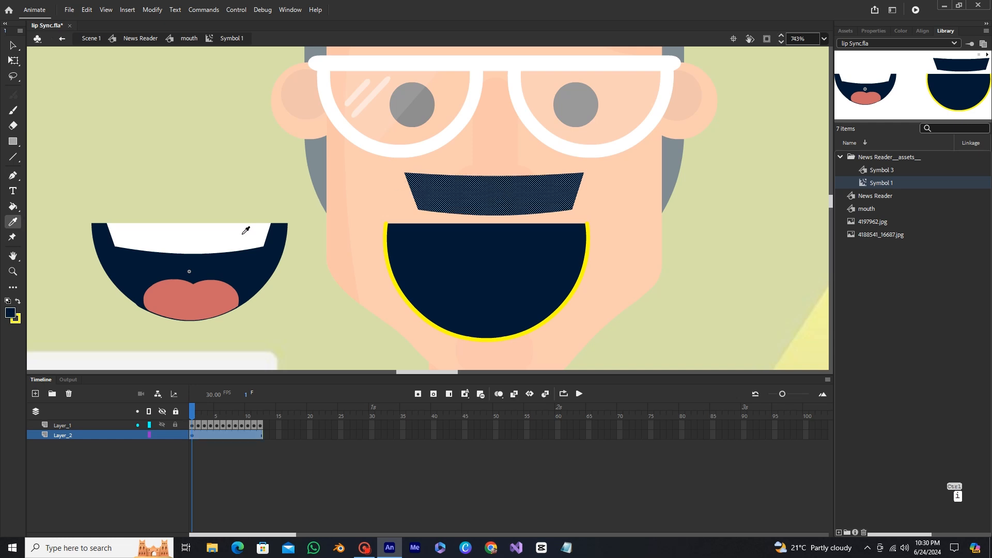
pyautogui.click(245, 230)
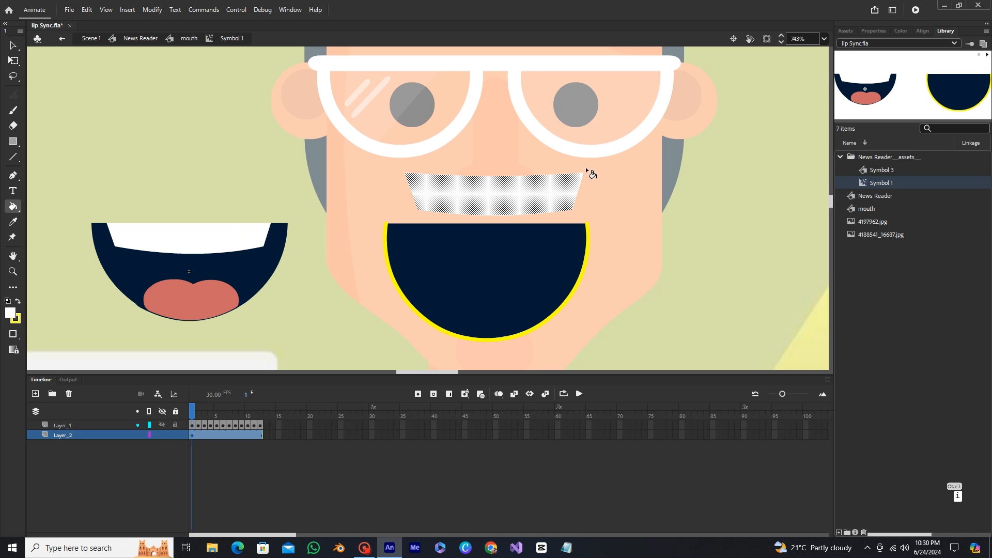
pyautogui.keyDown('ctrl'); pyautogui.click(535, 162); pyautogui.keyUp('ctrl')
# Step: Move the teeth onto the upper edge of the navy mouth and reduce their height slightly
pyautogui.keyDown('ctrl'); pyautogui.click(511, 194); pyautogui.keyUp('ctrl')
pyautogui.moveTo(510, 195); pyautogui.dragTo(453, 222)
pyautogui.scroll(3, 500, 246)
pyautogui.press('q')
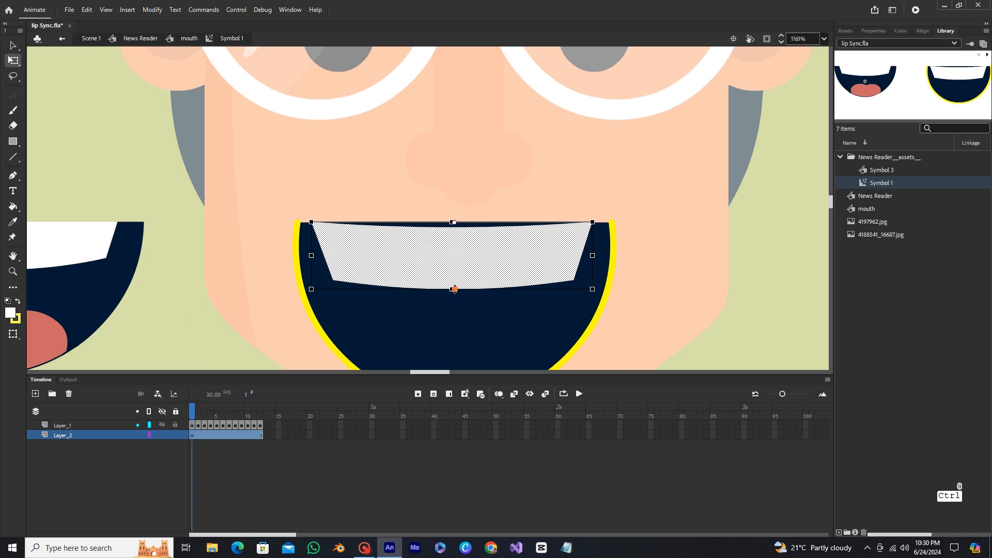
pyautogui.moveTo(454, 290); pyautogui.dragTo(455, 281)
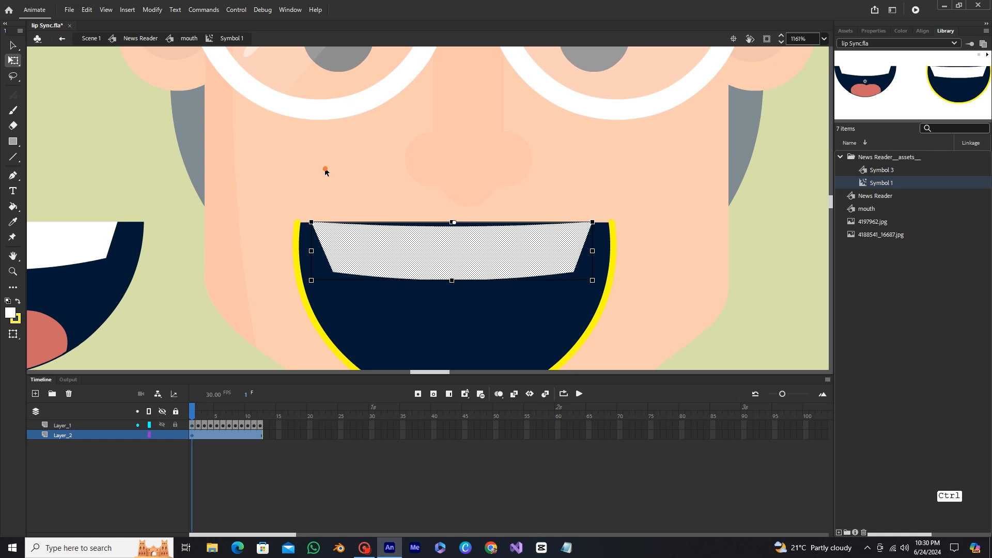
# Step: Delete the thin navy sliver left above the teeth
pyautogui.click(325, 168)
pyautogui.click(461, 224)
pyautogui.press('Delete')
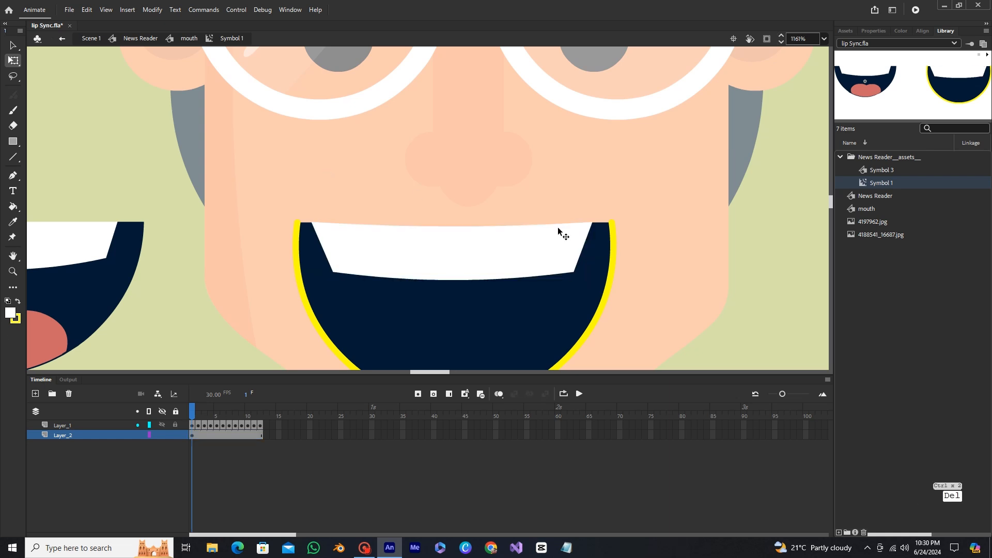
# Step: Delete the yellow outline around the navy mouth
pyautogui.scroll(-2, 482, 219)
pyautogui.scroll(1, 466, 211)
pyautogui.moveTo(467, 211); pyautogui.dragTo(481, 135)
pyautogui.click(606, 162)
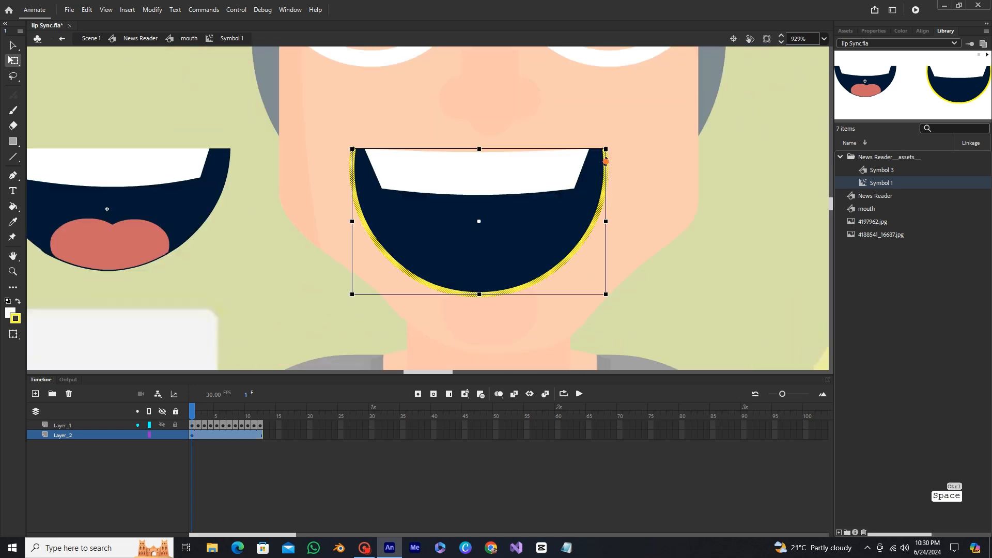
pyautogui.press('Delete')
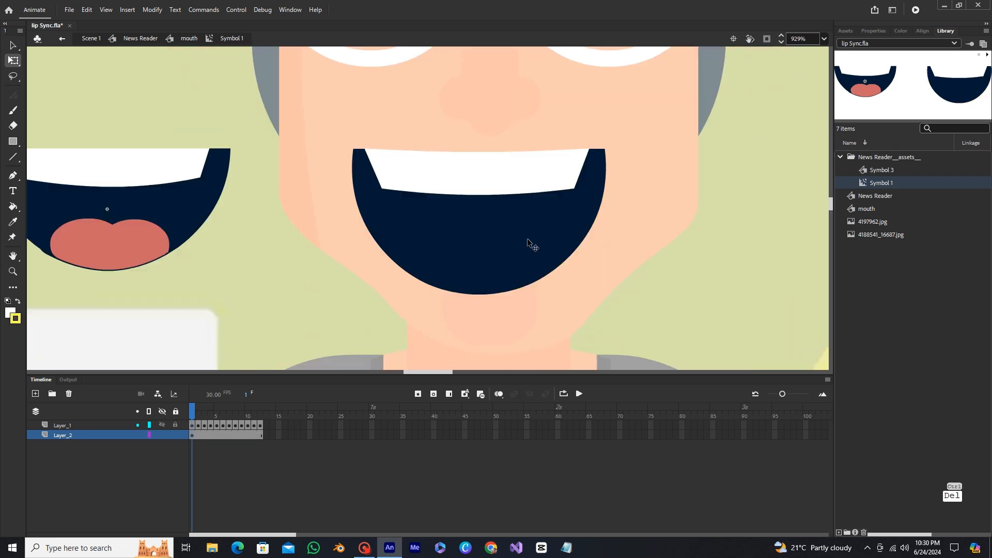
pyautogui.scroll(-1, 530, 241)
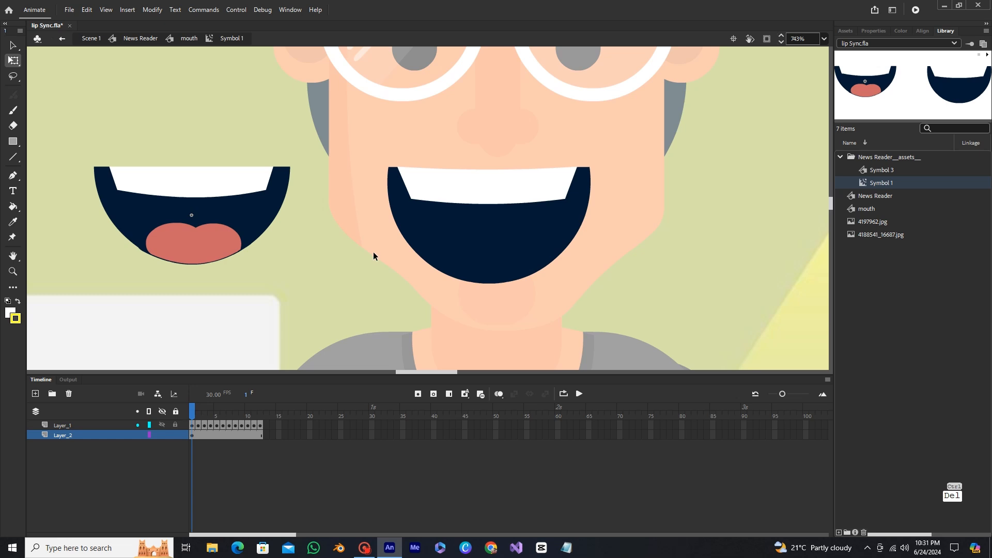
# Step: Set up the Oval tool with a white fill and a black stroke of size 0.1
pyautogui.scroll(-1, 374, 252)
pyautogui.press('space')
pyautogui.moveTo(491, 214); pyautogui.dragTo(409, 203)
pyautogui.press('o')
pyautogui.click(875, 32)
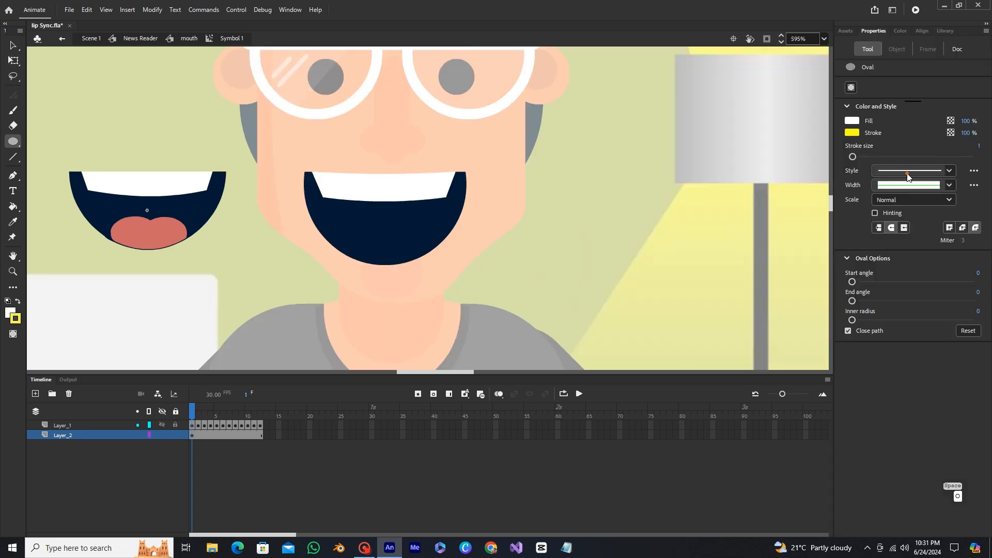
pyautogui.click(853, 157)
pyautogui.click(852, 133)
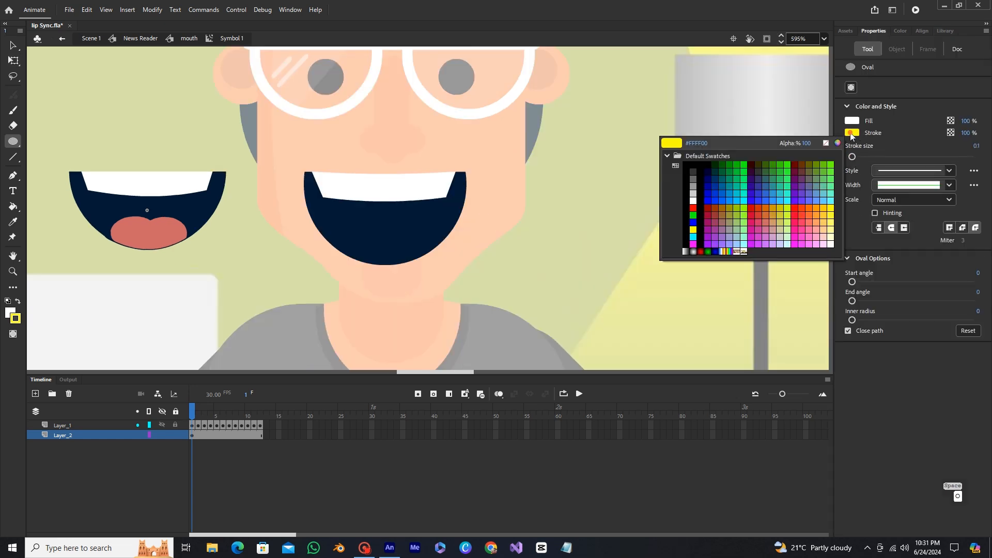
pyautogui.click(695, 164)
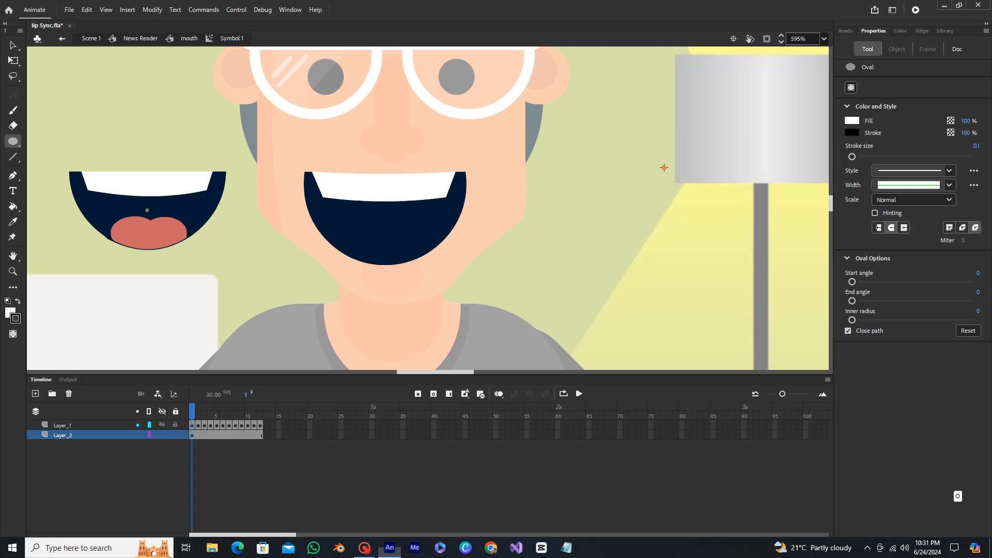
# Step: Draw two overlapping circles side by side to the right of the face, together about 25 wide and 15 high
pyautogui.moveTo(516, 203)
pyautogui.mouseDown()
pyautogui.moveTo(585, 231)
pyautogui.moveTo(587, 264)
pyautogui.mouseUp()
pyautogui.hotkey('ctrl', 'z')
pyautogui.moveTo(571, 228)
pyautogui.mouseDown()
pyautogui.moveTo(624, 267)
pyautogui.moveTo(609, 224)
pyautogui.moveTo(617, 263)
pyautogui.mouseUp()
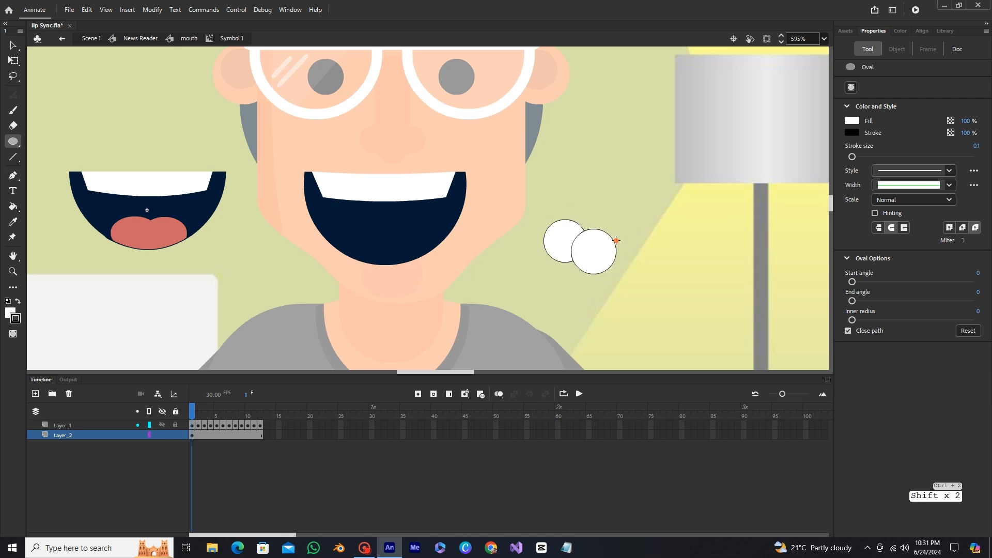
pyautogui.hotkey('ctrl', 'z')
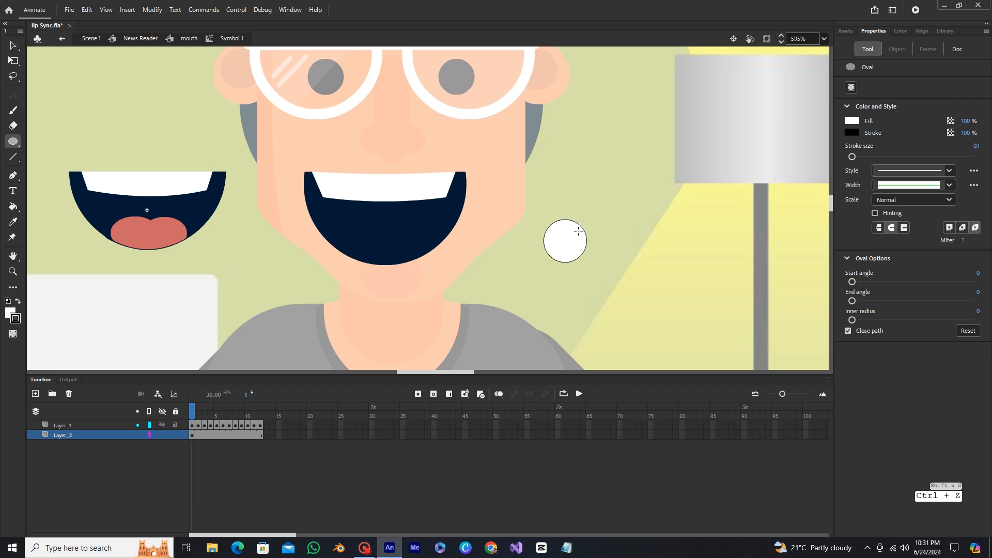
pyautogui.moveTo(579, 231)
pyautogui.mouseDown()
pyautogui.moveTo(629, 248)
pyautogui.moveTo(614, 228)
pyautogui.moveTo(623, 268)
pyautogui.mouseUp()
# Step: Delete the black outlines of the two circles and cut off their lower part along a straight horizontal line
pyautogui.keyDown('ctrl'); pyautogui.click(589, 261); pyautogui.keyUp('ctrl')
pyautogui.keyDown('ctrl'); pyautogui.keyDown('shift'); pyautogui.click(589, 262); pyautogui.keyUp('shift'); pyautogui.keyUp('ctrl')
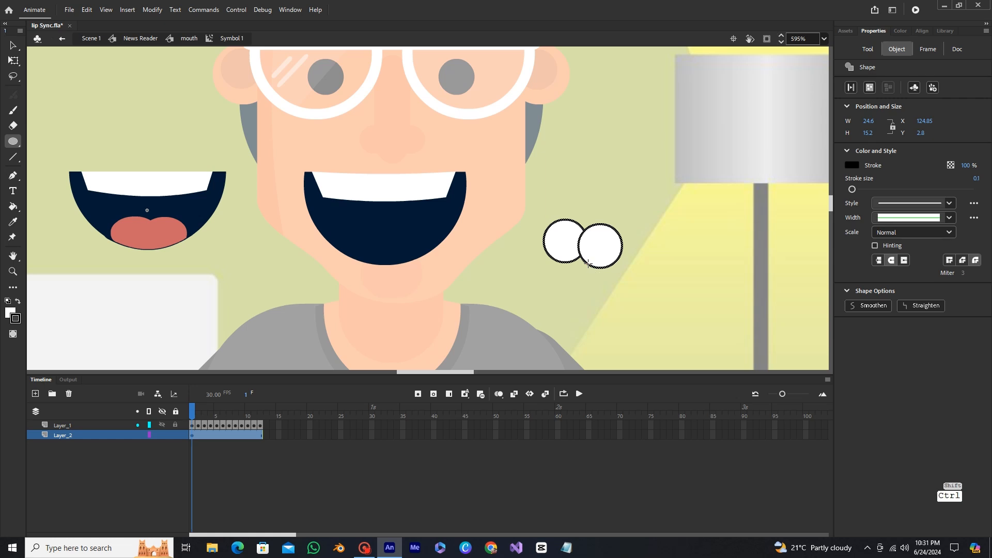
pyautogui.press('Delete')
pyautogui.moveTo(535, 257); pyautogui.dragTo(512, 279)
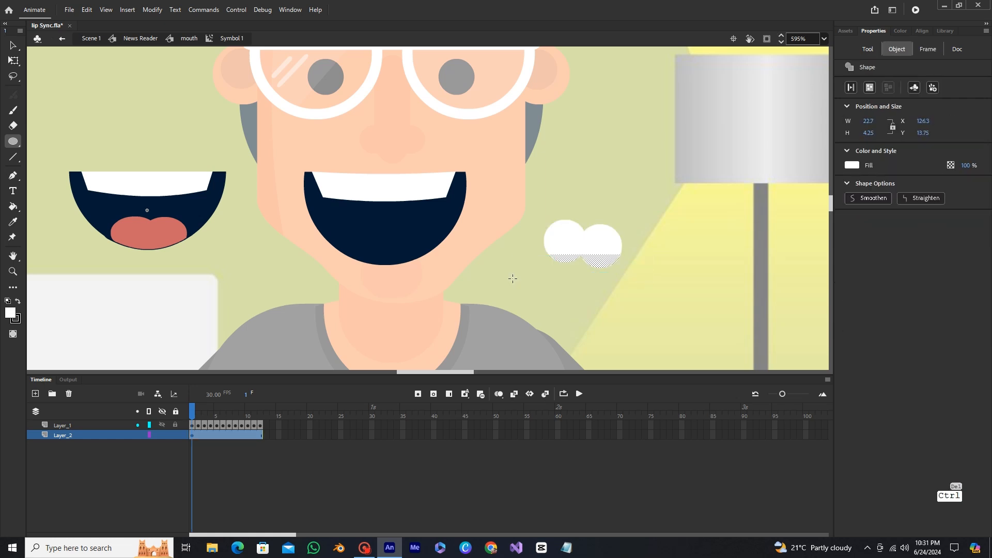
pyautogui.press('Delete')
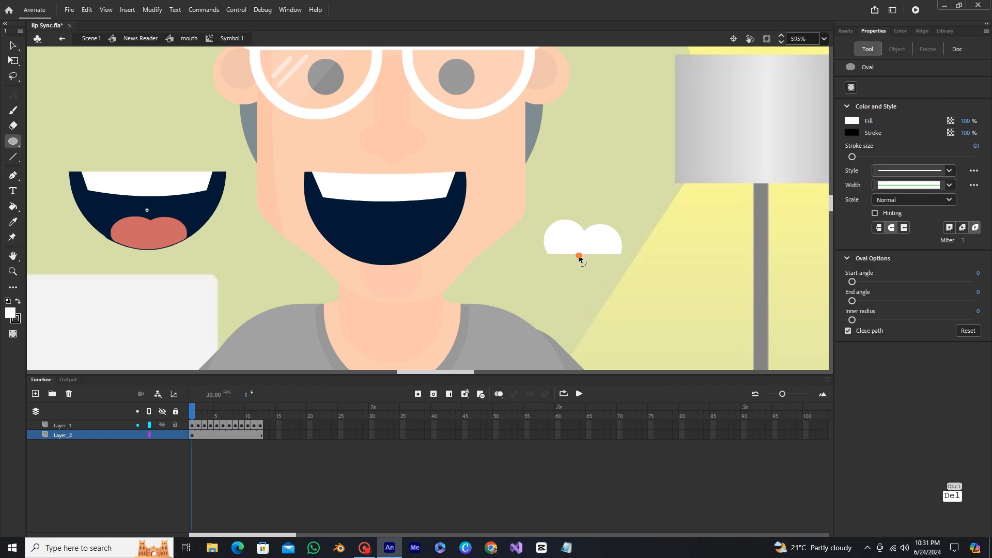
# Step: Bow the shape's flat lower edge slightly downward and fill the shape with the red of the reference tongue
pyautogui.moveTo(579, 257); pyautogui.dragTo(579, 261)
pyautogui.scroll(-1, 576, 240)
pyautogui.keyDown('ctrl'); pyautogui.click(572, 237); pyautogui.keyUp('ctrl')
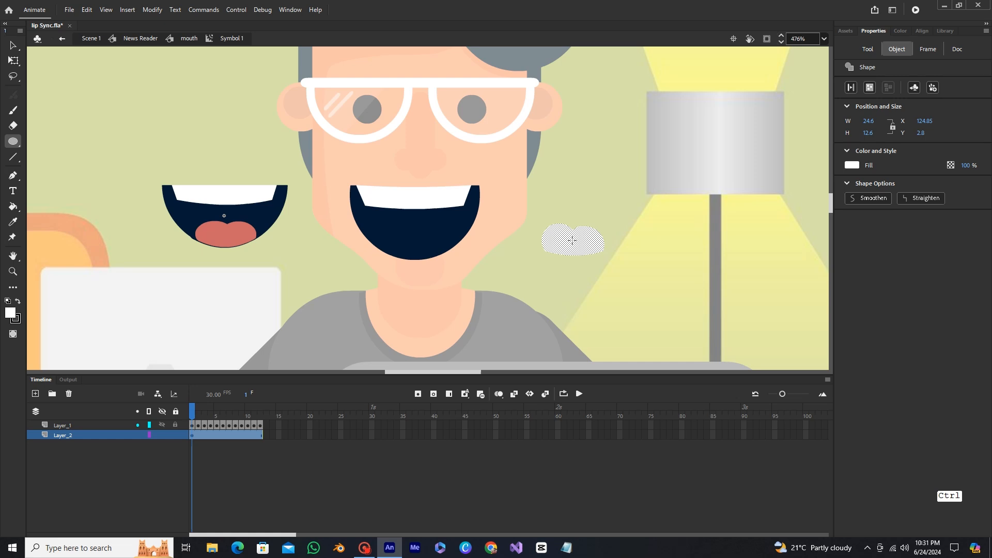
pyautogui.press('i')
pyautogui.click(232, 234)
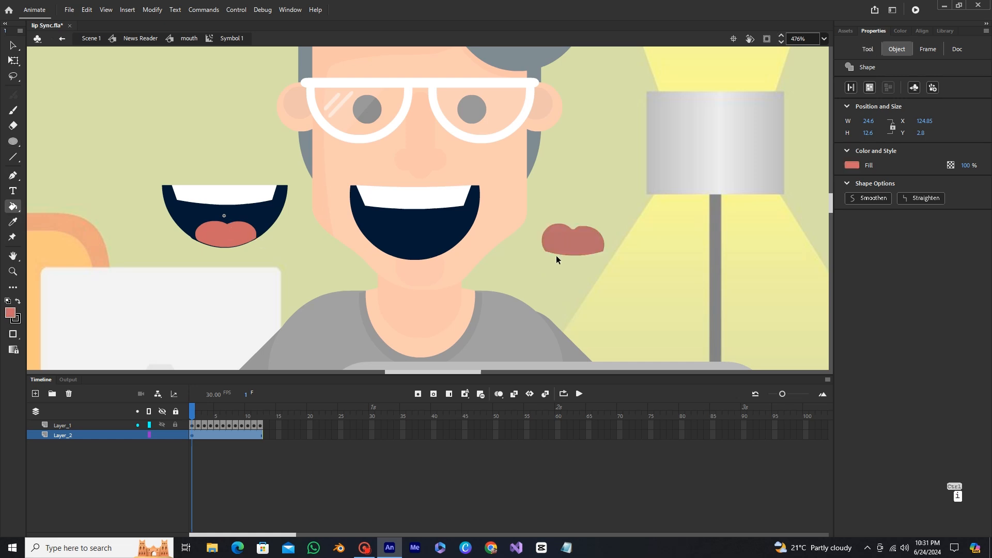
# Step: Move the red tongue into the lower part of the navy mouth and group it
pyautogui.click(575, 249)
pyautogui.moveTo(577, 250); pyautogui.dragTo(416, 239)
pyautogui.hotkey('ctrl', 'g')
# Step: Inside the tongue group, reshape the tongue's lower edge to follow the curve of the mouth's lower edge, and leave the group
pyautogui.doubleClick(416, 241)
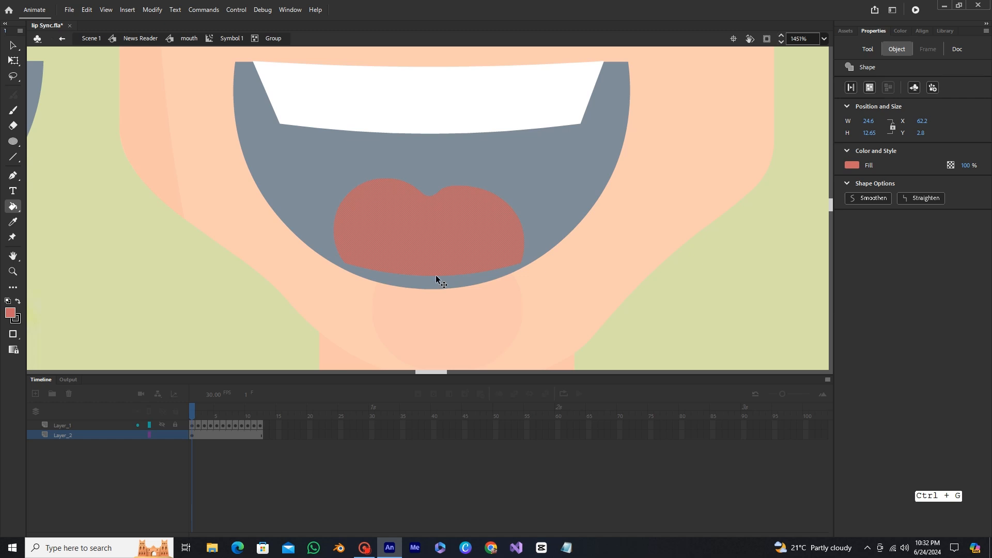
pyautogui.click(416, 296)
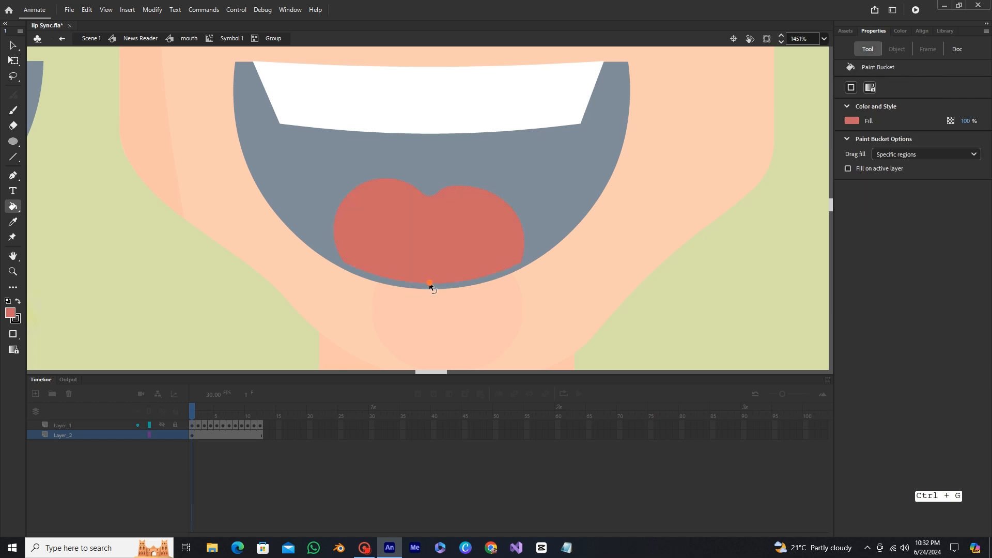
pyautogui.scroll(2, 344, 267)
pyautogui.moveTo(433, 219); pyautogui.dragTo(433, 223)
pyautogui.keyDown('ctrl'); pyautogui.click(358, 263); pyautogui.keyUp('ctrl')
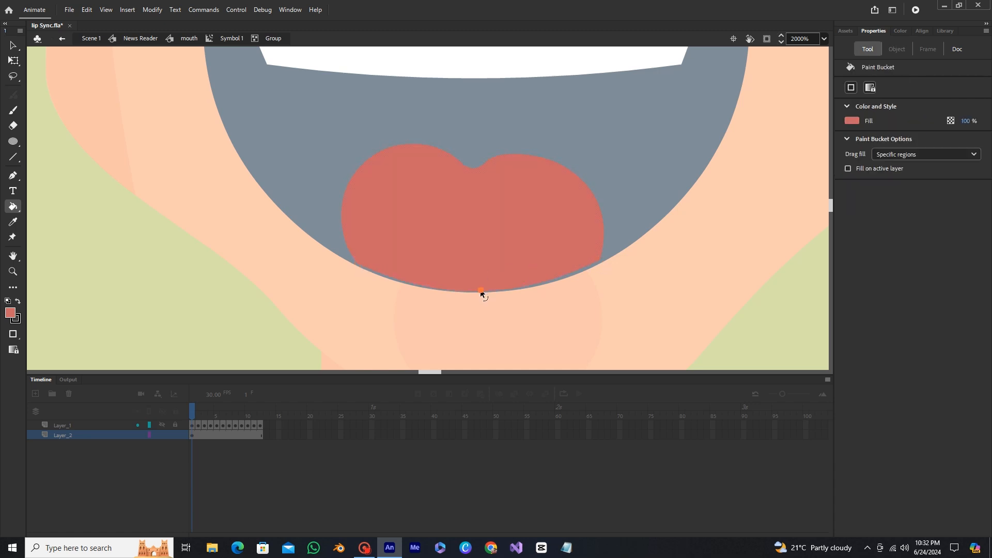
pyautogui.scroll(-8, 480, 293)
pyautogui.doubleClick(542, 259)
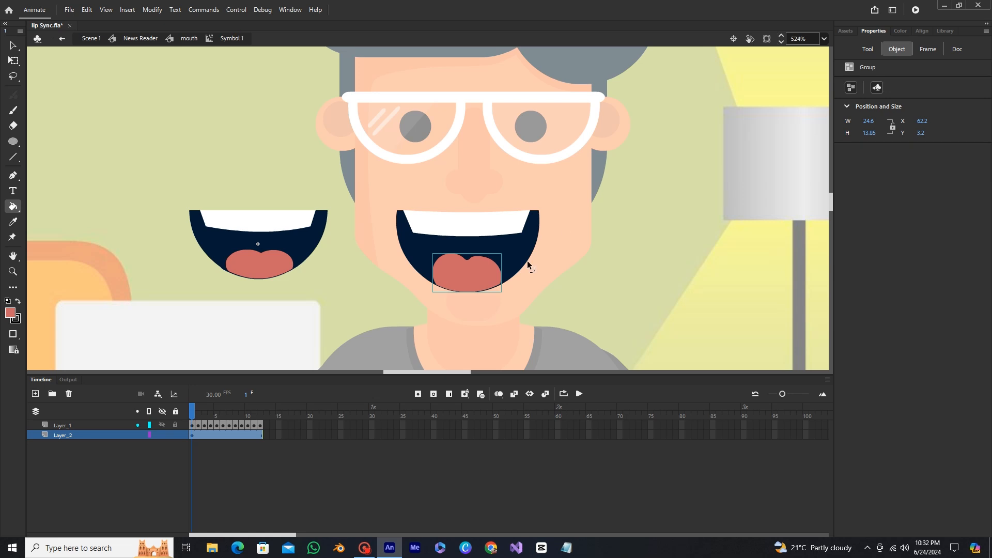
# Step: Undo the last four changes and group the mouth, teeth and tongue into one object
pyautogui.hotkey('ctrl', 'z')
pyautogui.hotkey('ctrl', 'z')
pyautogui.hotkey('ctrl', 'z')
pyautogui.hotkey('ctrl', 'z')
pyautogui.press('q')
pyautogui.scroll(2, 564, 255)
pyautogui.hotkey('ctrl', 'g')
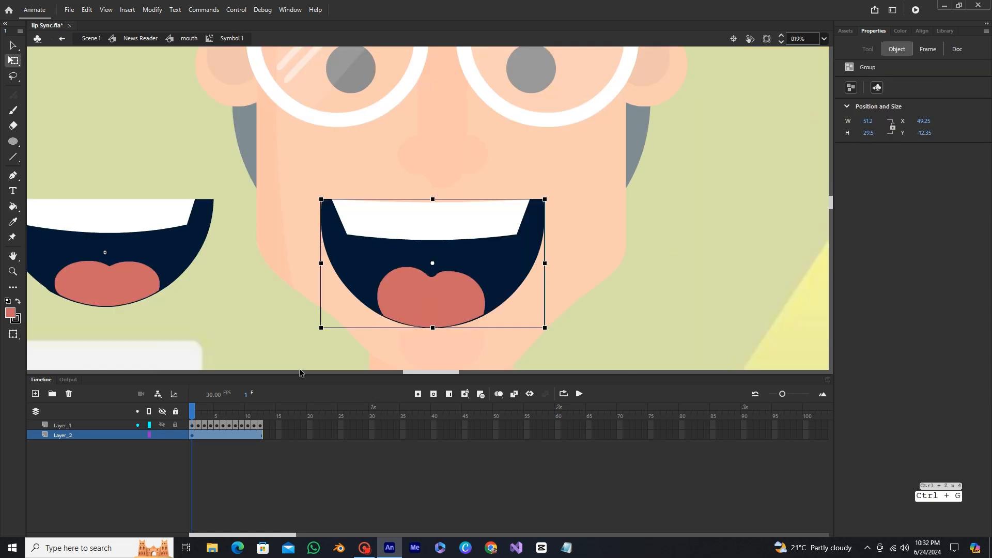
# Step: Scale the grouped mouth down to about 47.6 by 27.4 against the reference and place it on the face under the nose
pyautogui.moveTo(401, 288); pyautogui.dragTo(442, 218)
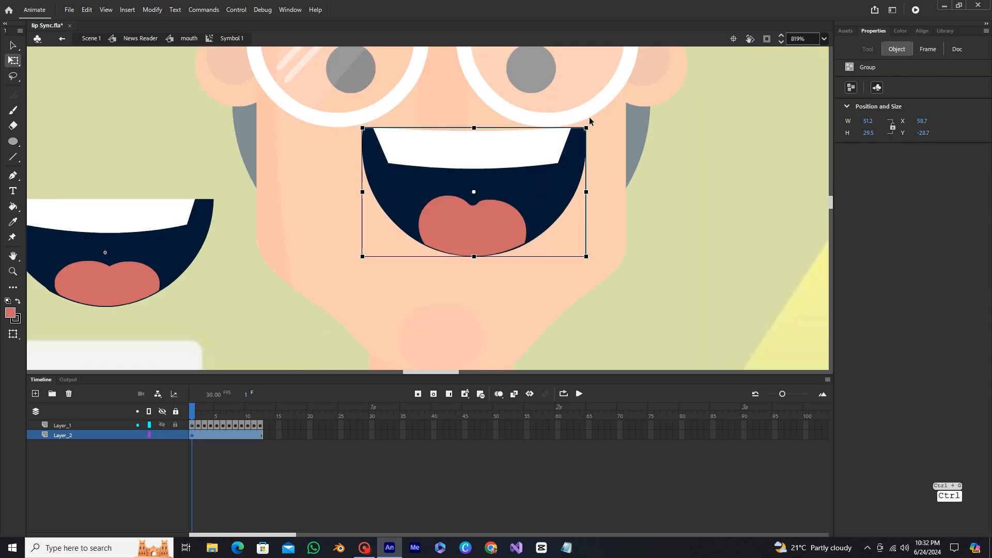
pyautogui.moveTo(586, 128); pyautogui.dragTo(299, 154)
pyautogui.scroll(-2, 469, 253)
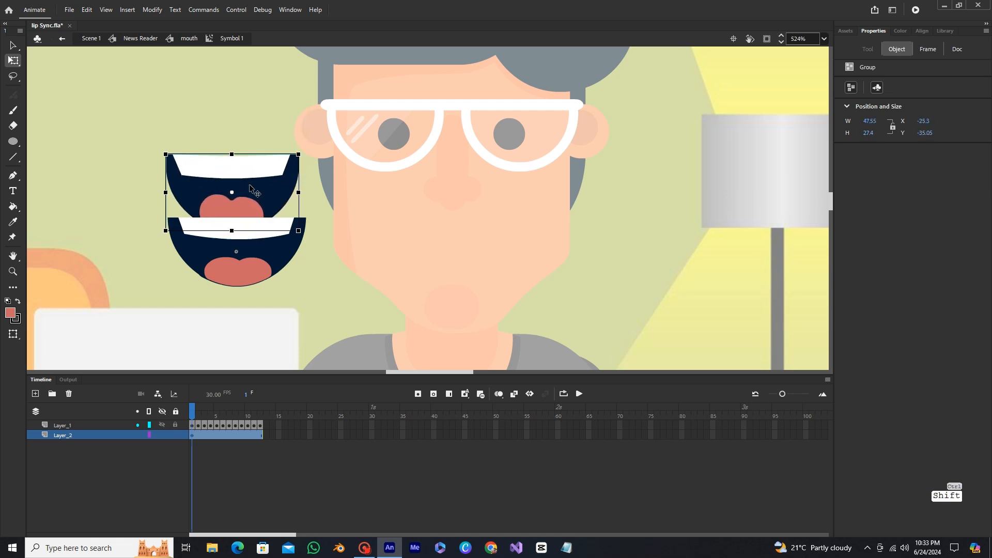
pyautogui.moveTo(247, 186); pyautogui.dragTo(488, 253)
pyautogui.click(544, 252)
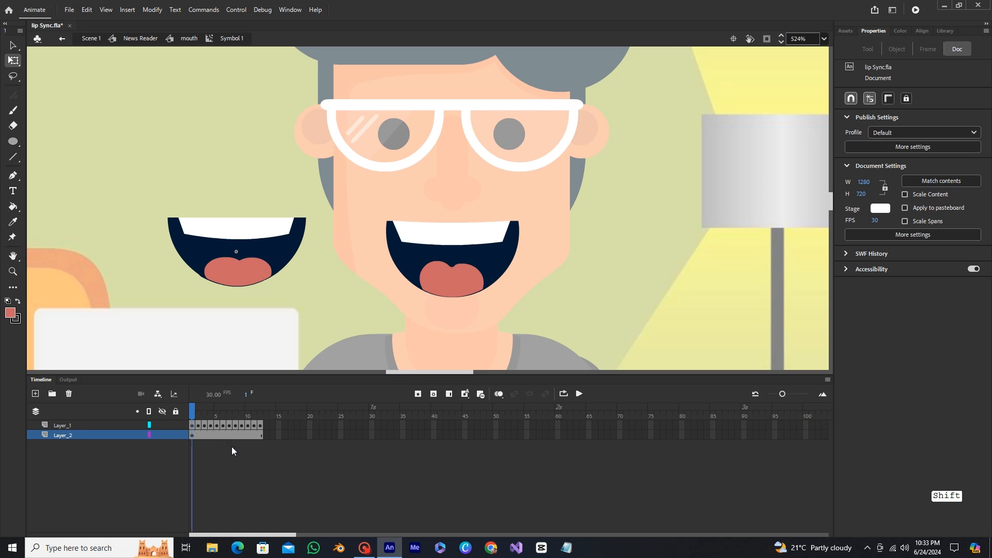
# Step: Remove the frames after frame 1 on Layer_2 and insert a blank keyframe at frame 2
pyautogui.click(199, 435)
pyautogui.hotkey('shift', 'F5')
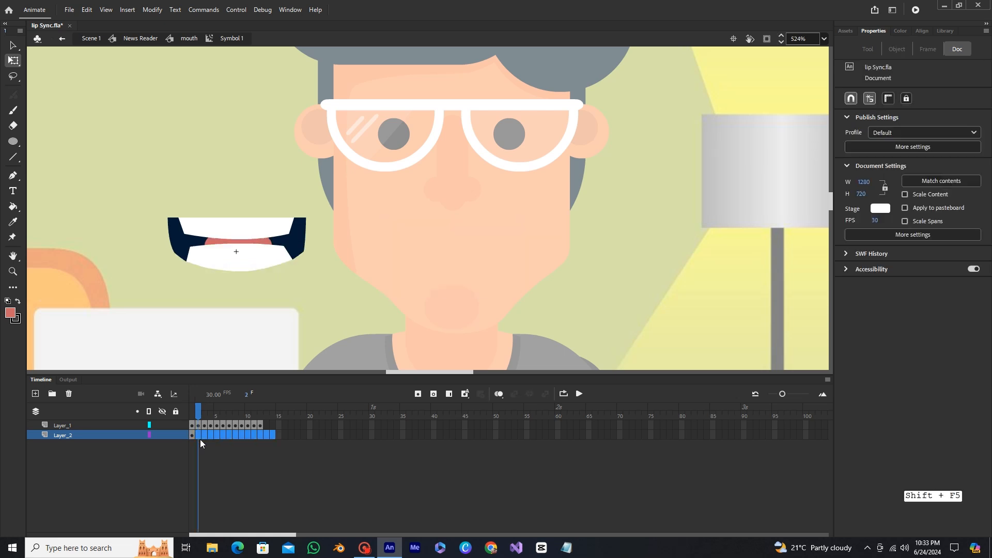
pyautogui.click(200, 416)
pyautogui.moveTo(200, 417); pyautogui.dragTo(191, 420)
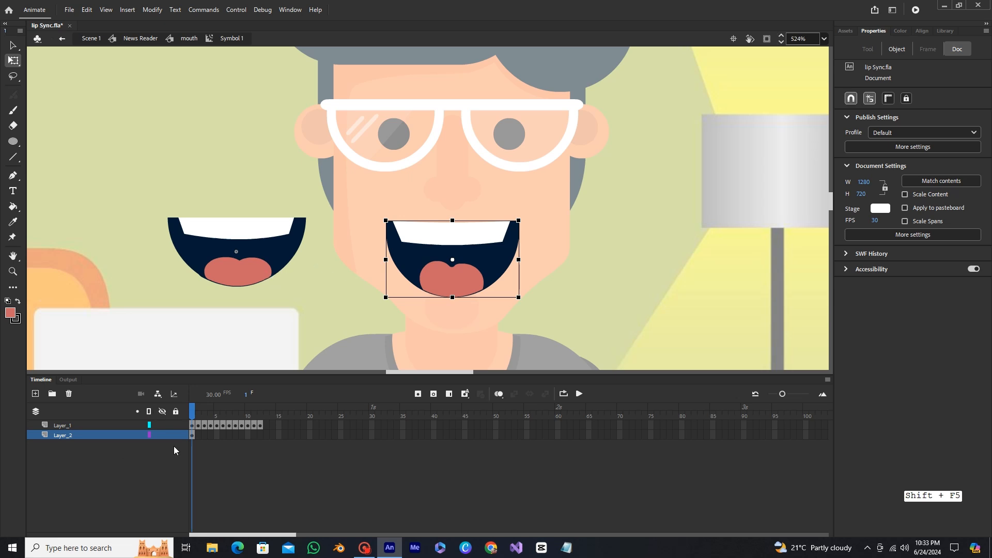
pyautogui.click(198, 436)
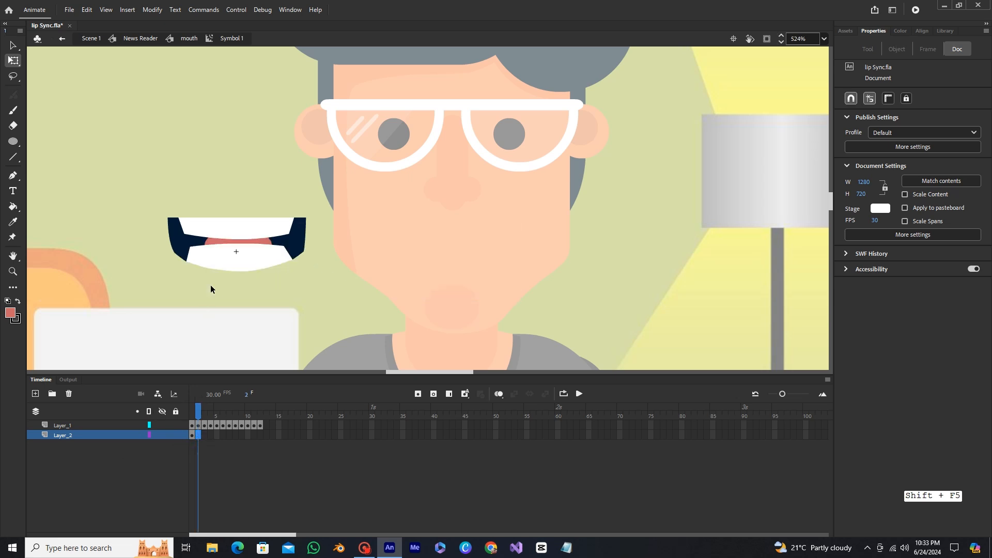
pyautogui.press('F7')
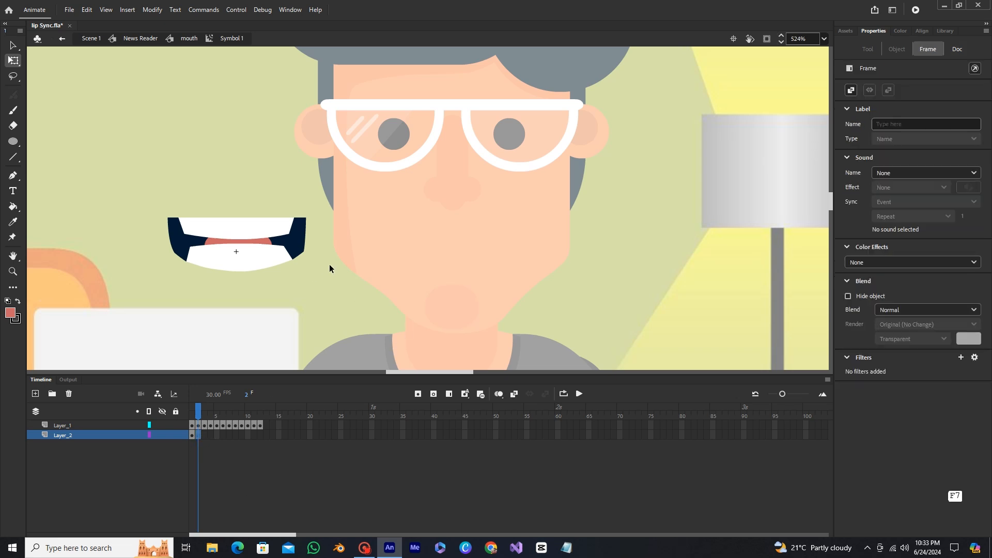
# Step: Draw a wide red rectangle with a thin black outline over the face's mouth area on frame 2
pyautogui.scroll(1, 329, 265)
pyautogui.press('r')
pyautogui.moveTo(396, 205); pyautogui.dragTo(565, 266)
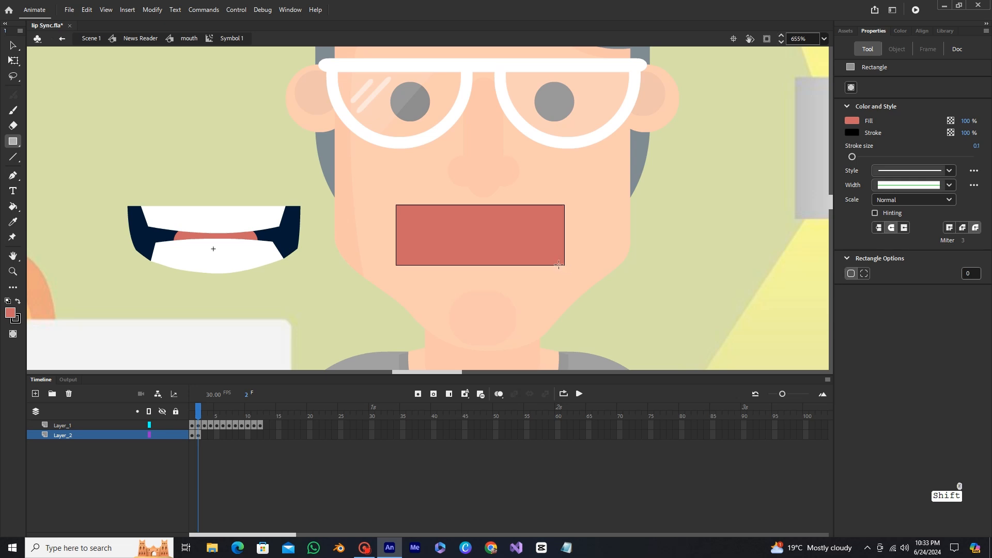
pyautogui.scroll(1, 558, 265)
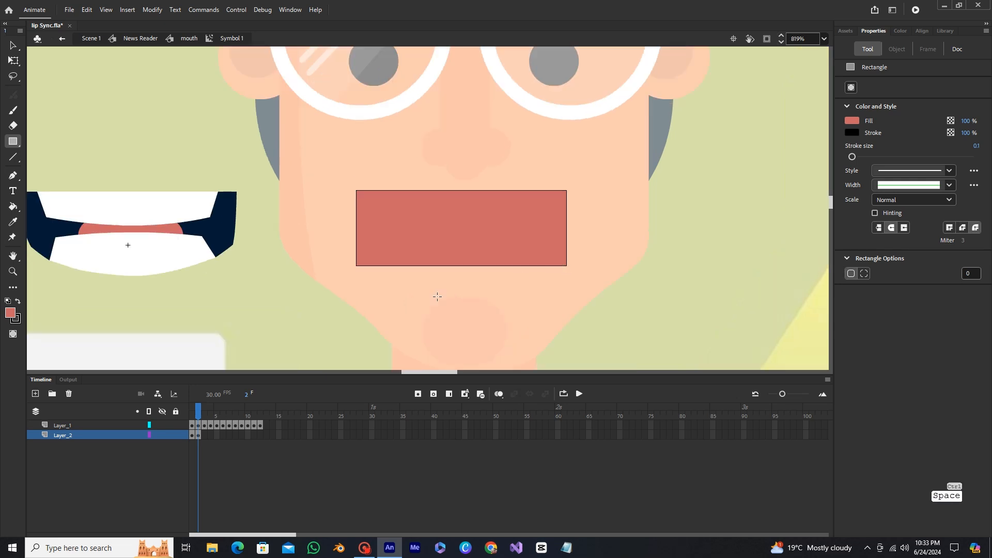
# Step: Draw the remaining mouth shapes on Layer_2 after the Layer_1 references, one keyframe per viseme up to the last reference frame
pyautogui.moveTo(440, 300); pyautogui.dragTo(490, 312)
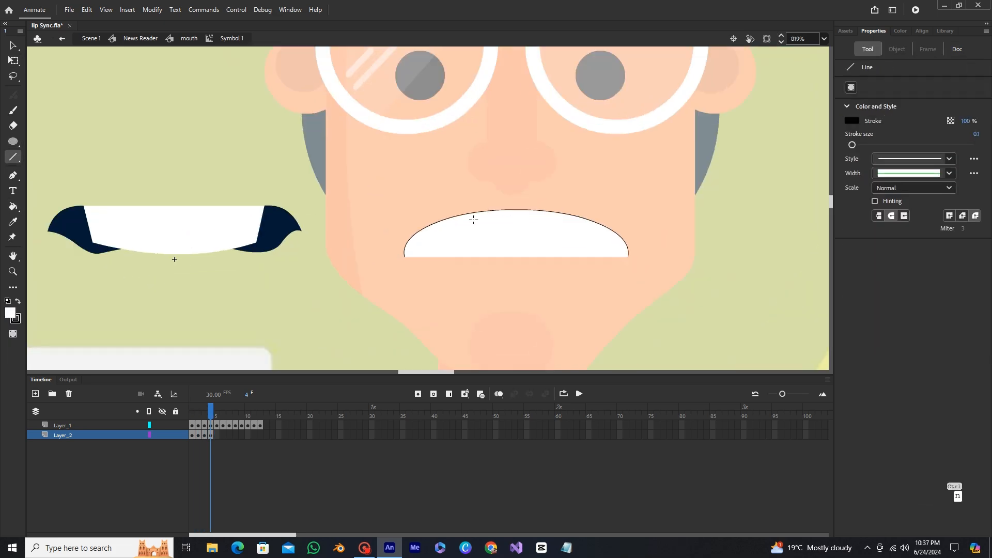
pyautogui.press('q')
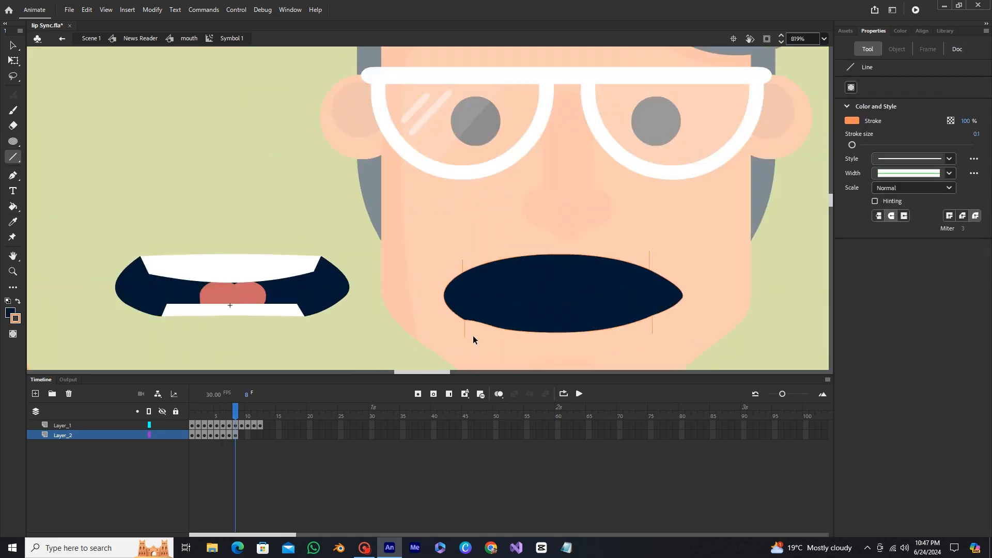
pyautogui.moveTo(487, 284); pyautogui.dragTo(636, 288)
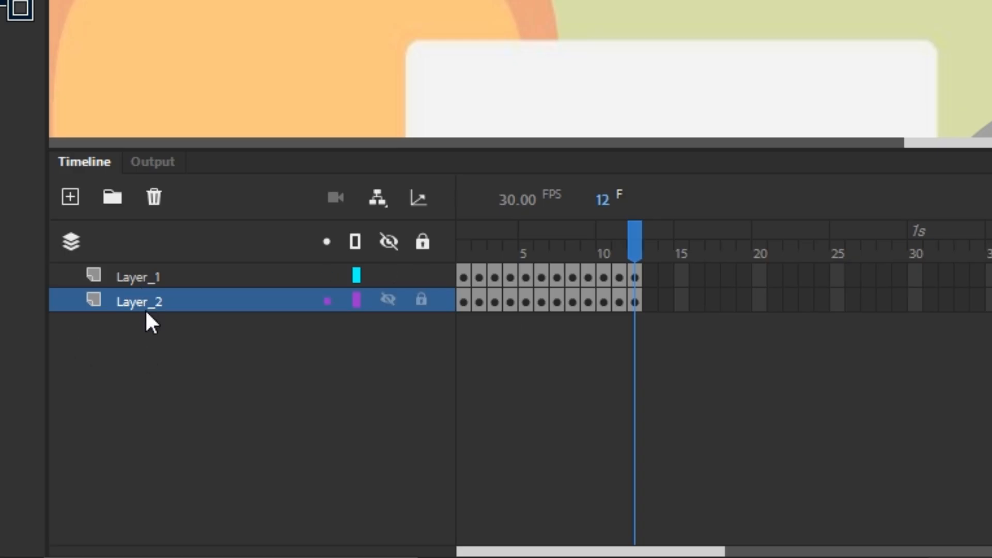
# Step: Scrub through the finished mouth keyframes back to frame 1 and delete Layer_2
pyautogui.click(82, 434)
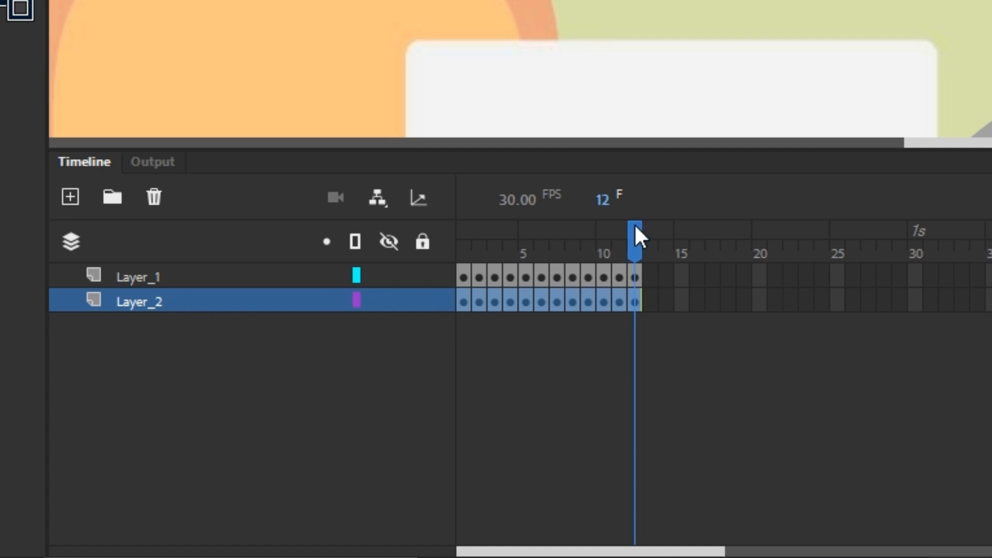
pyautogui.moveTo(636, 230)
pyautogui.mouseDown()
pyautogui.moveTo(543, 253)
pyautogui.moveTo(464, 254)
pyautogui.moveTo(656, 250)
pyautogui.moveTo(463, 252)
pyautogui.mouseUp()
pyautogui.click(238, 281)
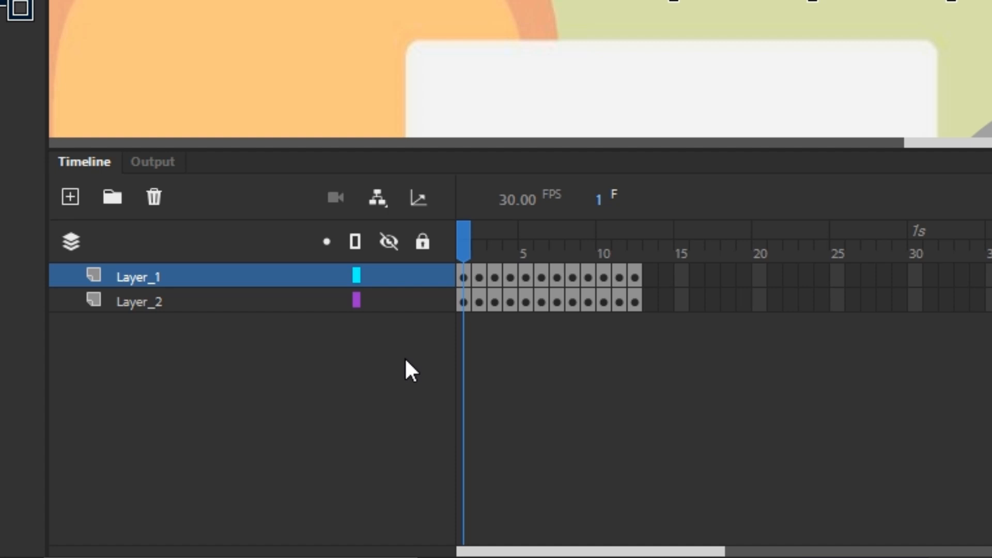
pyautogui.click(246, 305)
pyautogui.click(149, 204)
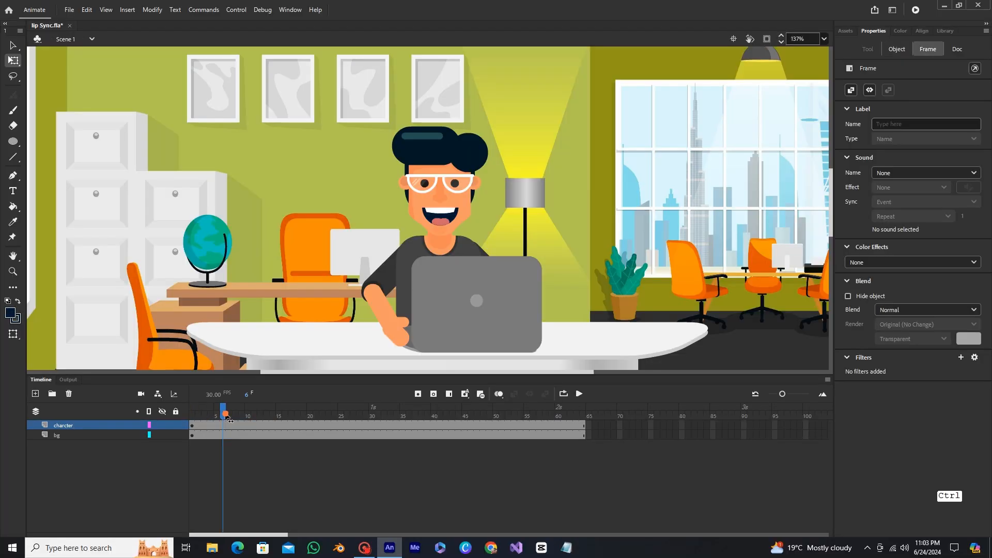
# Step: Open the News Reader symbol from frame 1 of the main scene and cut its mouth layer
pyautogui.moveTo(225, 412); pyautogui.dragTo(194, 412)
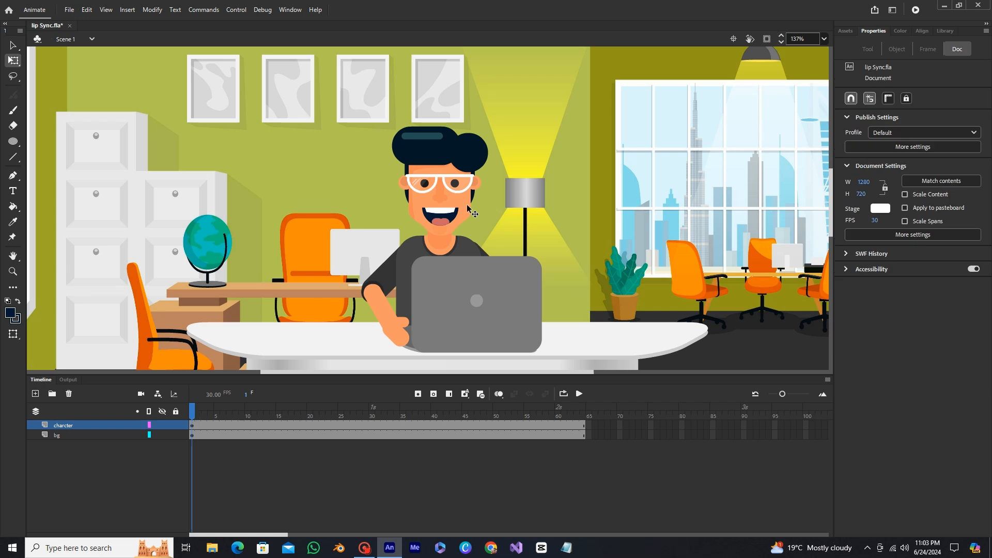
pyautogui.doubleClick(457, 222)
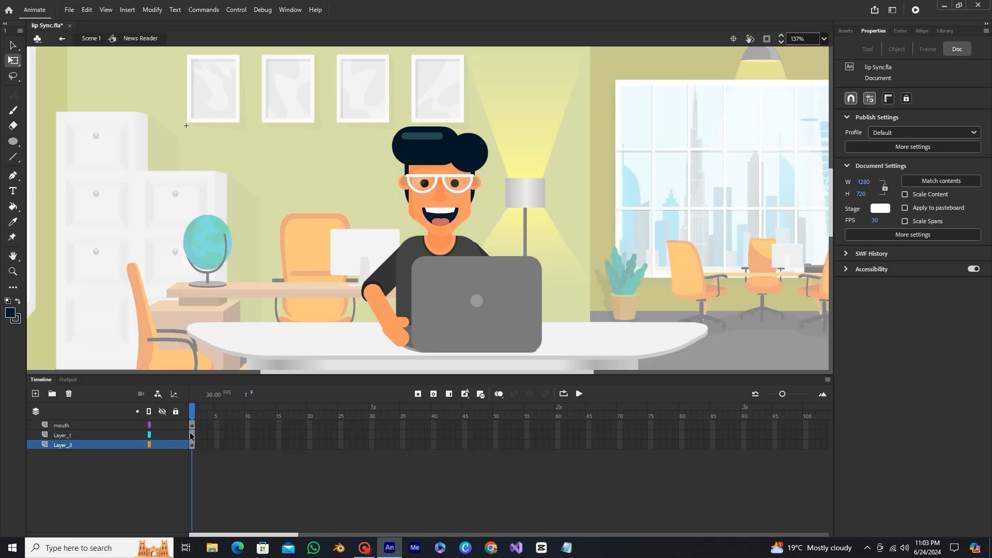
pyautogui.click(106, 425)
pyautogui.rightClick(83, 424)
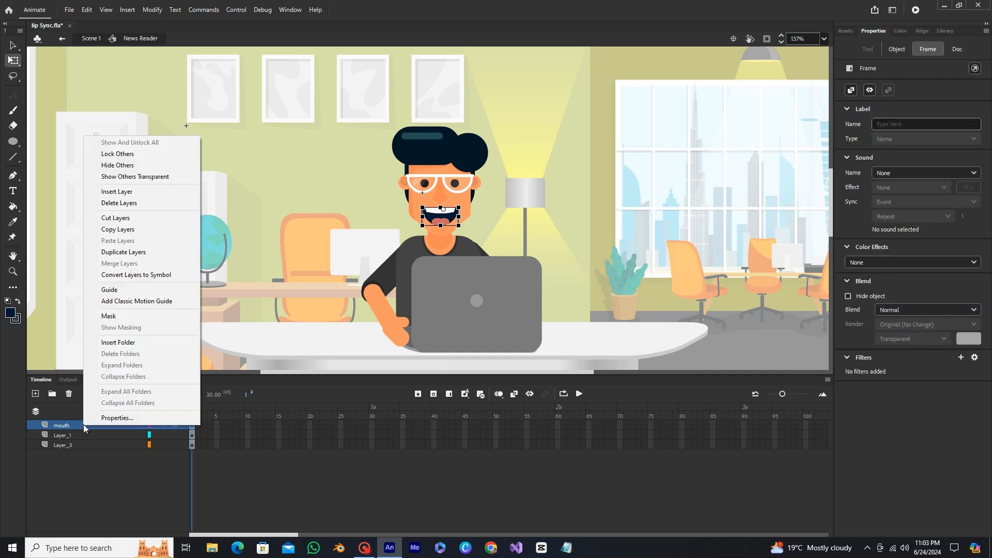
pyautogui.click(126, 217)
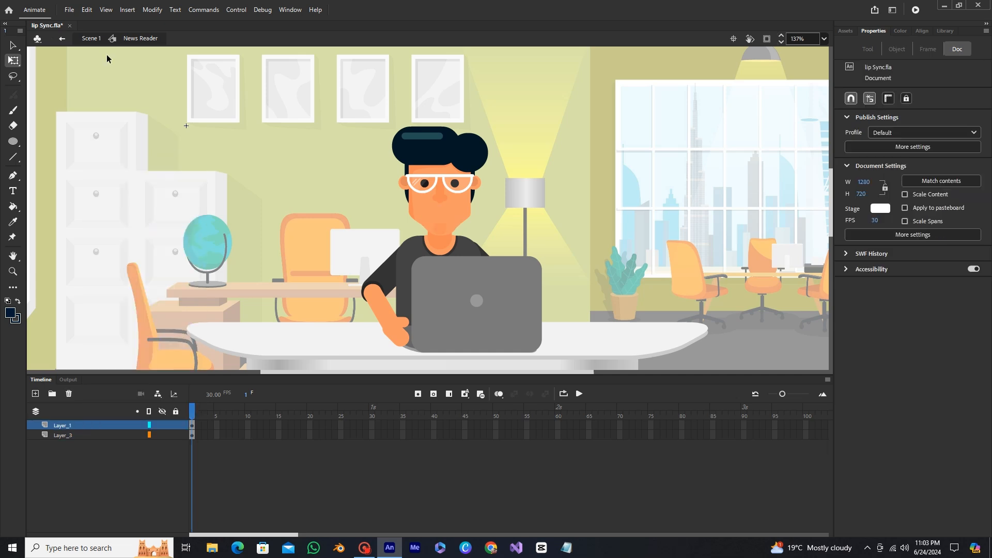
# Step: Paste the mouth layer above the charcter layer in Scene 1 and place the mouth on the character's lower face
pyautogui.click(90, 39)
pyautogui.rightClick(79, 426)
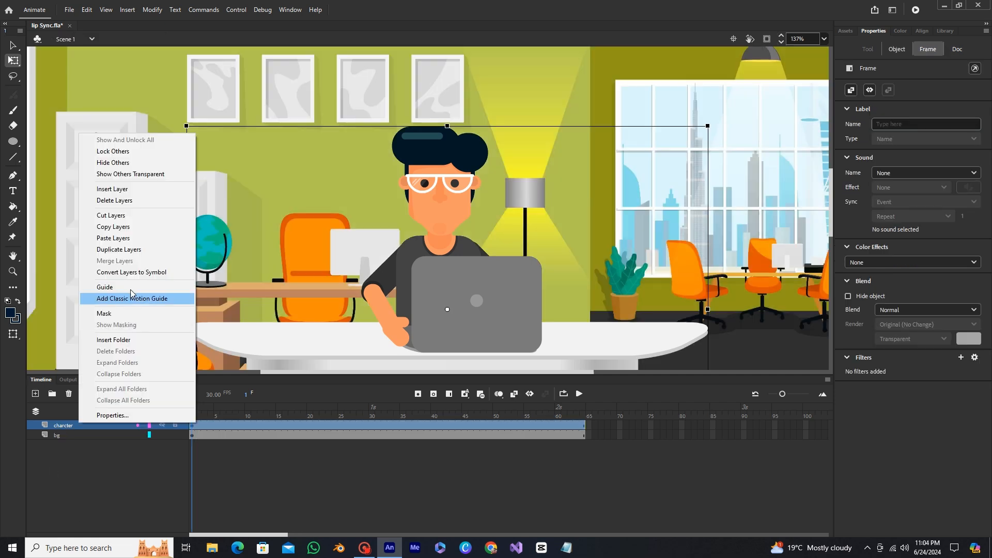
pyautogui.click(125, 239)
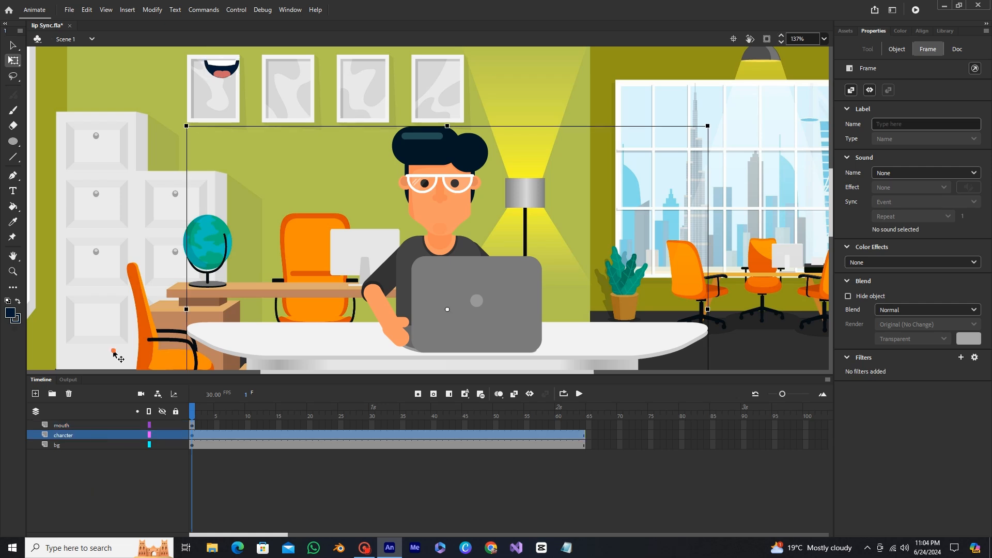
pyautogui.click(222, 76)
pyautogui.moveTo(222, 73); pyautogui.dragTo(443, 224)
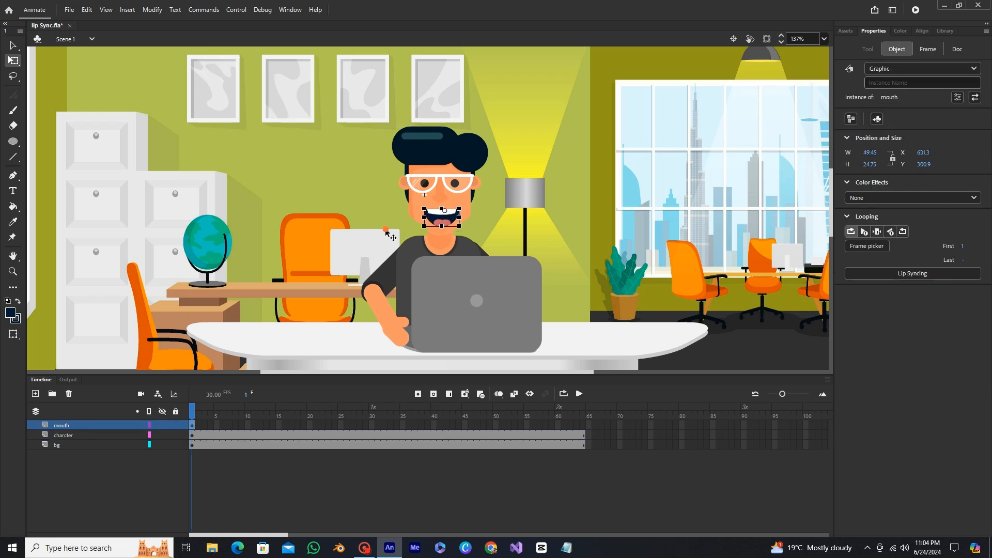
pyautogui.click(387, 232)
# Step: Extend the mouth, charcter and bg layers to frame 65 and return the playhead to frame 1
pyautogui.scroll(3, 432, 221)
pyautogui.scroll(-2, 444, 258)
pyautogui.moveTo(589, 426); pyautogui.dragTo(589, 444)
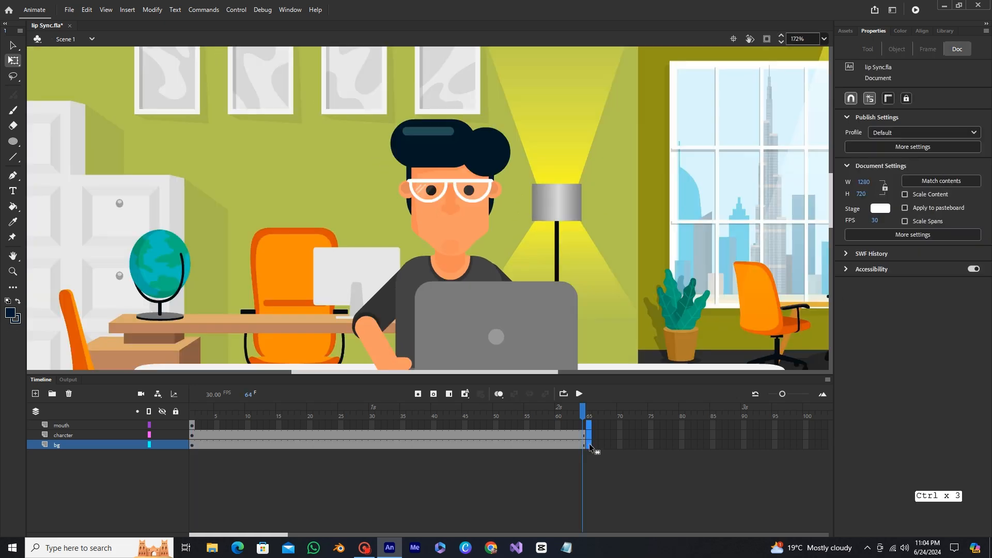
pyautogui.press('F5')
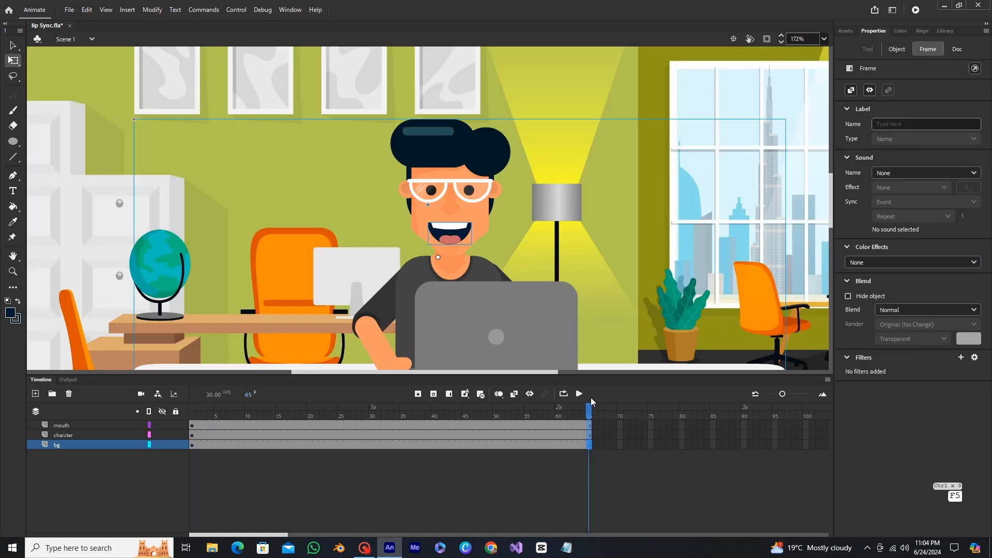
pyautogui.moveTo(591, 411); pyautogui.dragTo(191, 415)
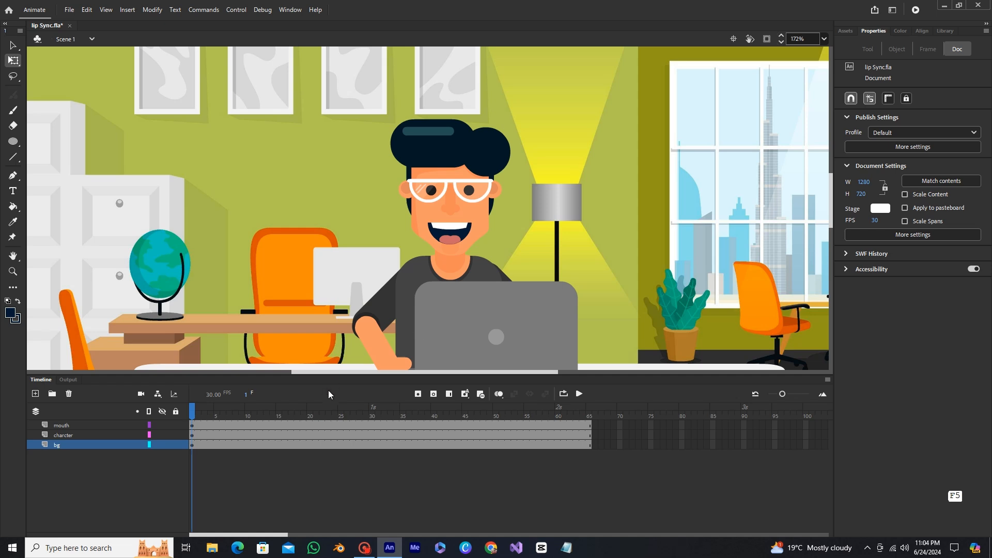
# Step: Import the "lip sync ex audio" file to the library and preview the sound there
pyautogui.click(69, 9)
pyautogui.moveTo(84, 165)
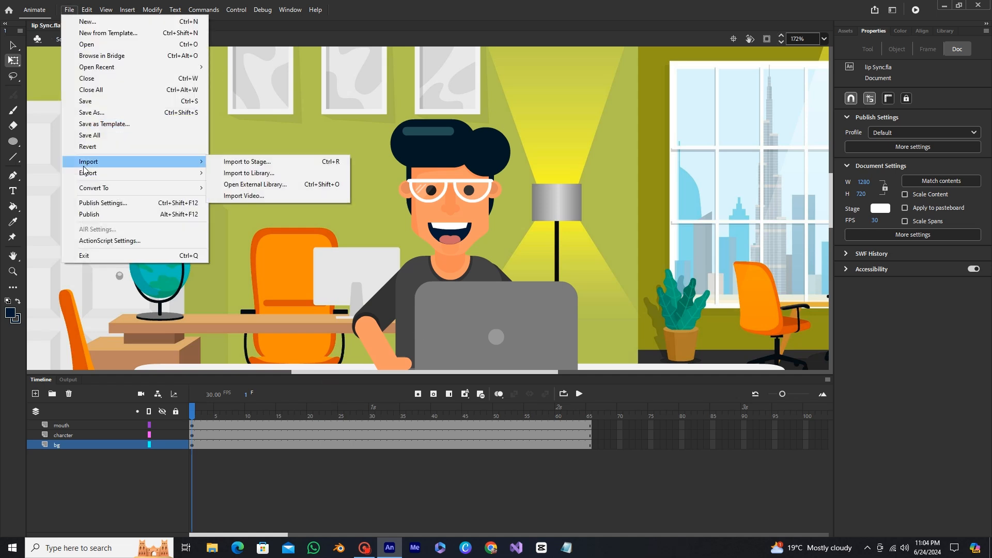
pyautogui.click(248, 173)
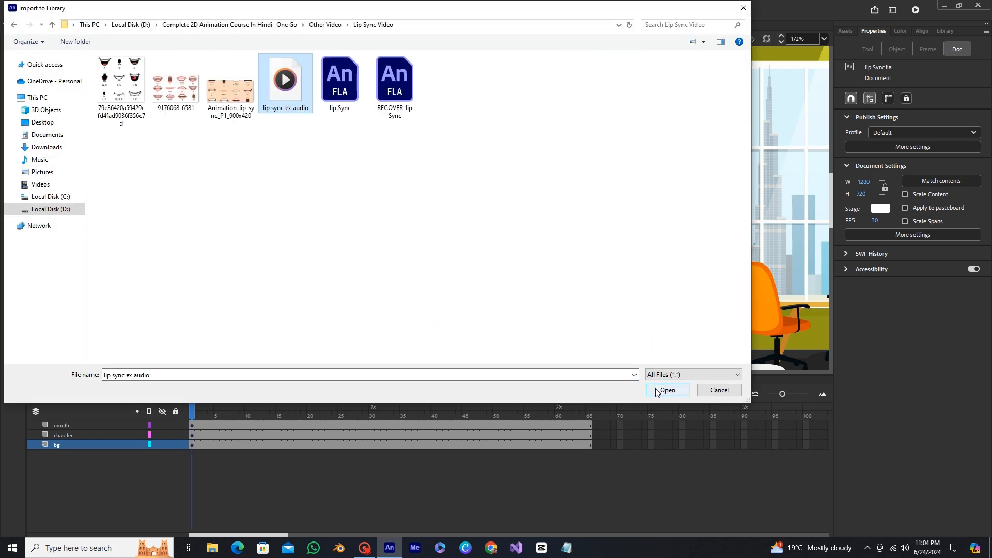
pyautogui.click(667, 390)
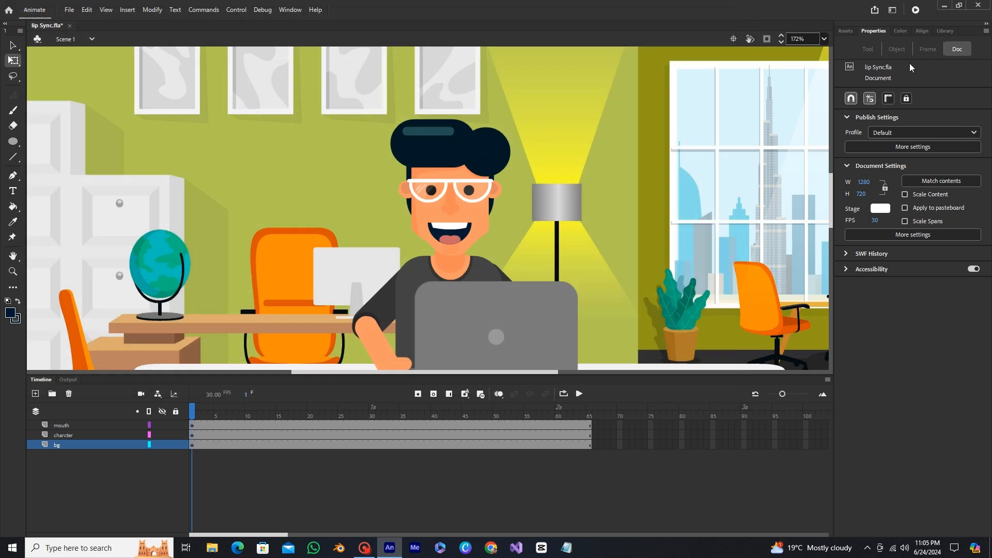
pyautogui.click(946, 31)
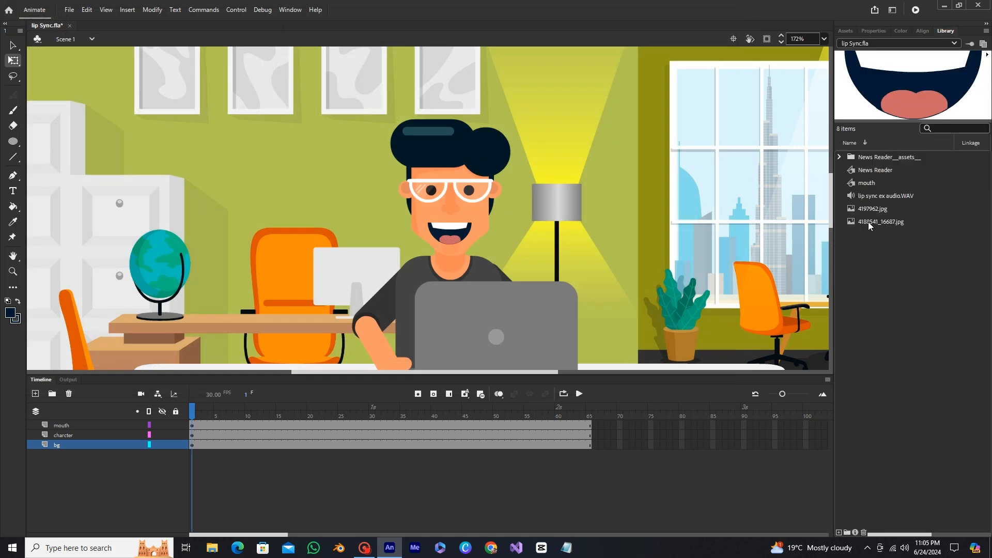
pyautogui.click(870, 197)
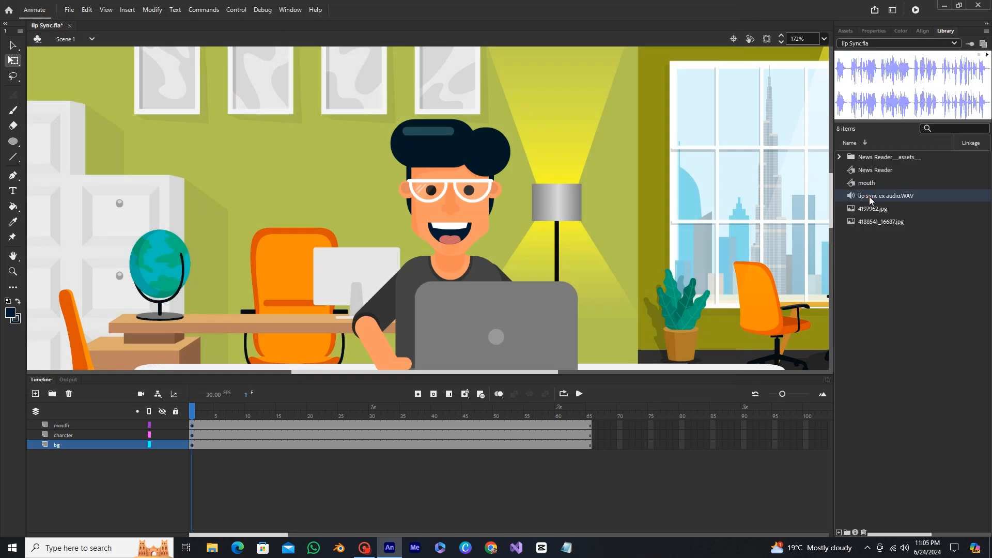
pyautogui.click(987, 56)
# Step: Add a new layer above the mouth layer and name it "audio"
pyautogui.click(63, 426)
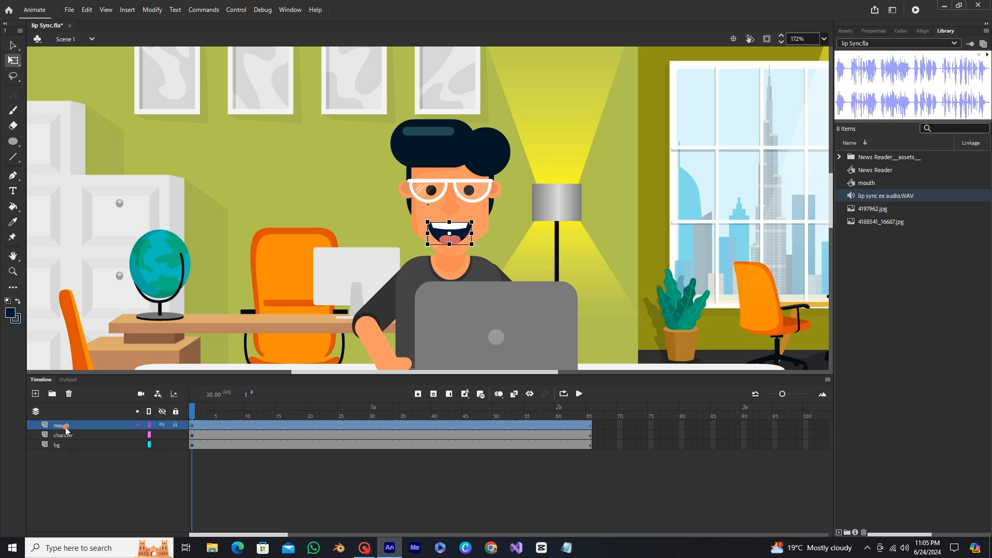
pyautogui.click(35, 396)
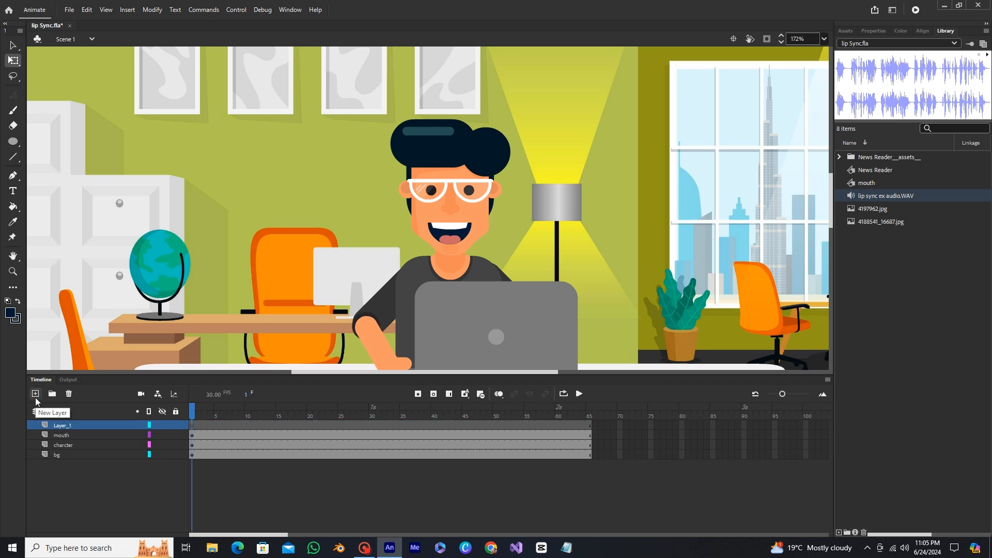
pyautogui.doubleClick(71, 425)
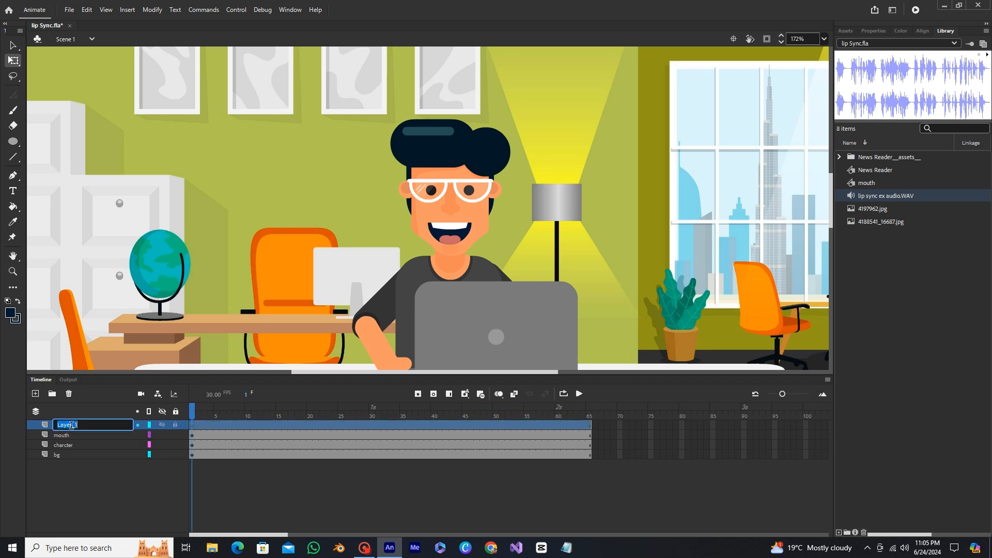
pyautogui.write('au')
pyautogui.write('dio')
pyautogui.press('Return')
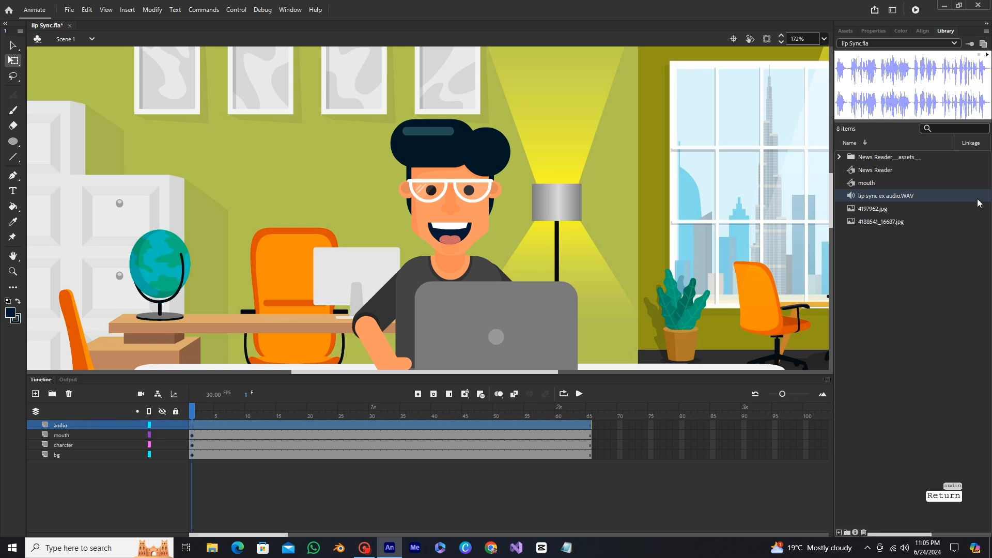
# Step: Assign the sound lip sync ex audio.WAV to the audio layer and play the timeline
pyautogui.click(876, 31)
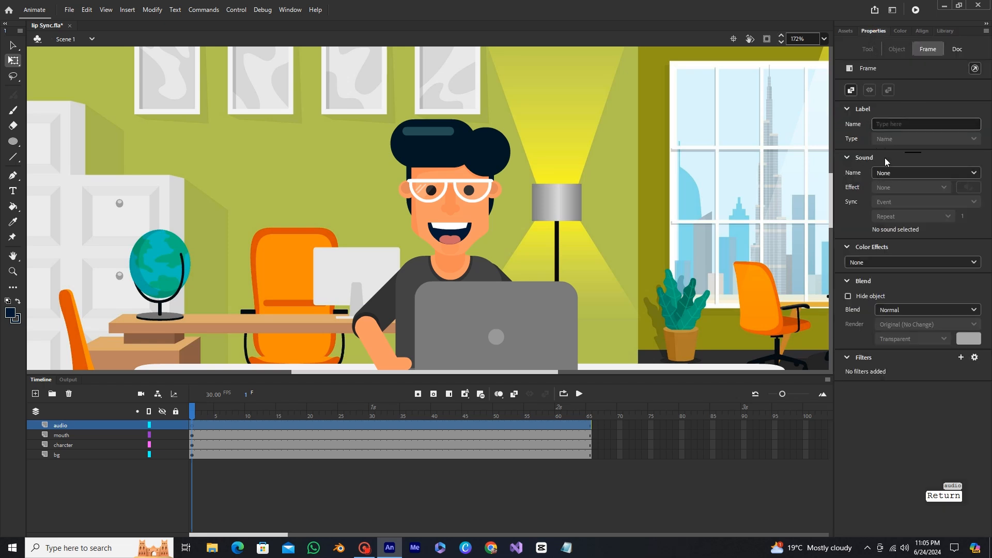
pyautogui.click(898, 175)
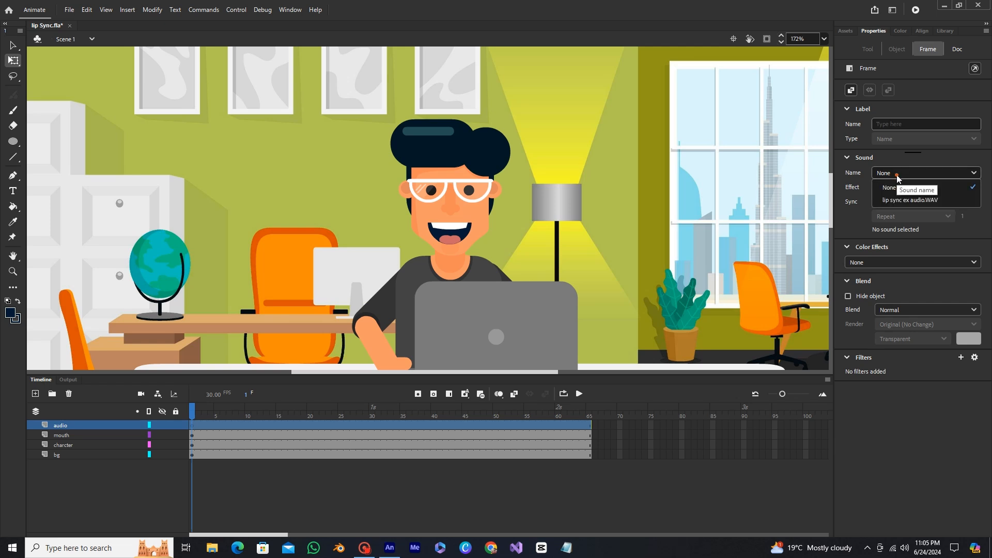
pyautogui.click(927, 203)
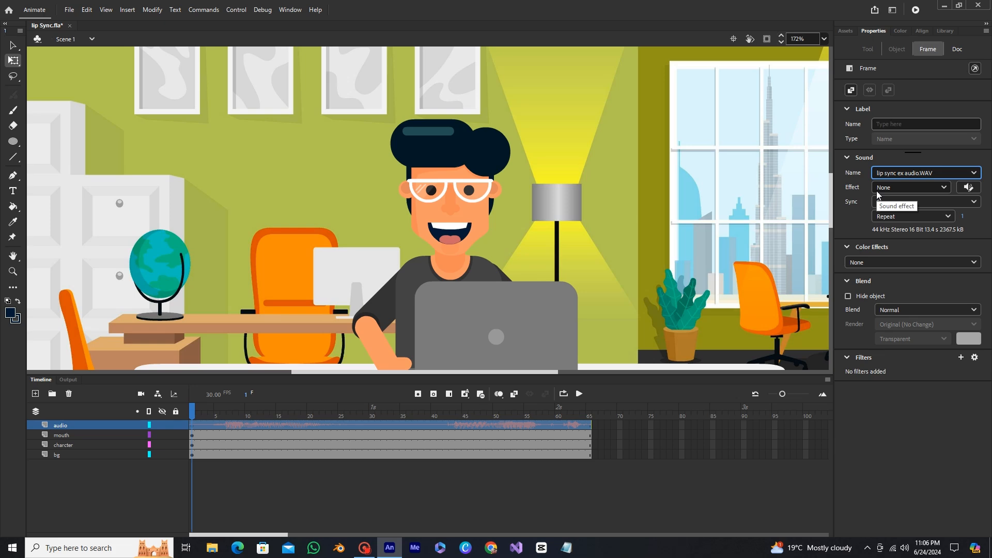
pyautogui.press('Return')
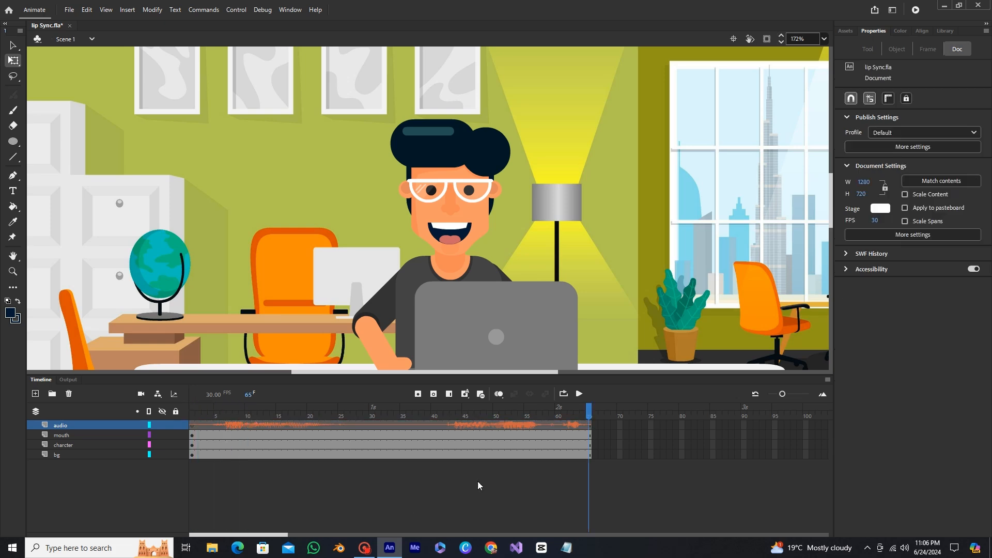
# Step: Extend all four layers to frame 470 to make room for the full audio waveform
pyautogui.moveTo(255, 534); pyautogui.dragTo(496, 542)
pyautogui.moveTo(217, 425); pyautogui.dragTo(218, 454)
pyautogui.press('F5')
pyautogui.press('F5')
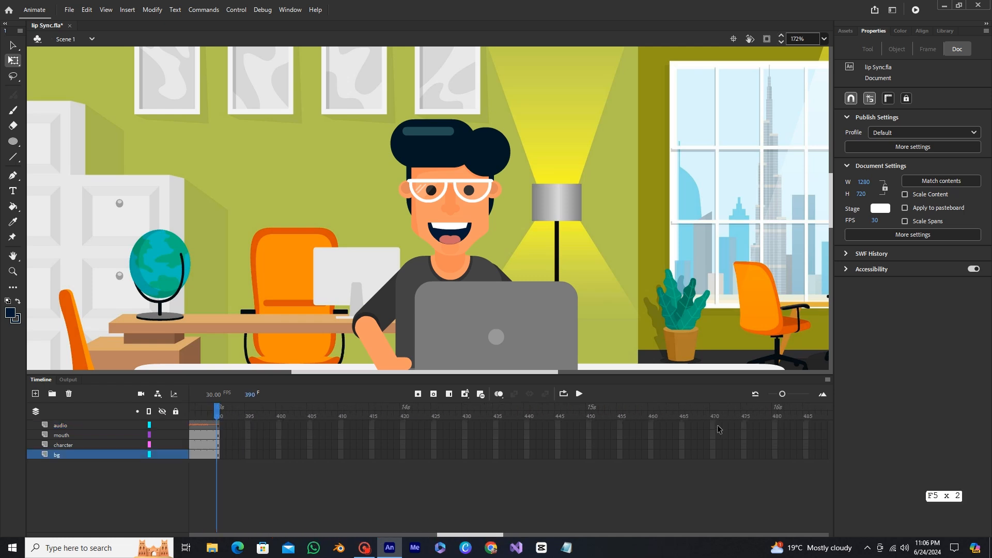
pyautogui.moveTo(714, 426); pyautogui.dragTo(712, 457)
pyautogui.press('F5')
# Step: Find where the audio waveform ends, remove the frames from 401 onward on all four layers, and return to frame 1
pyautogui.moveTo(716, 416); pyautogui.dragTo(260, 434)
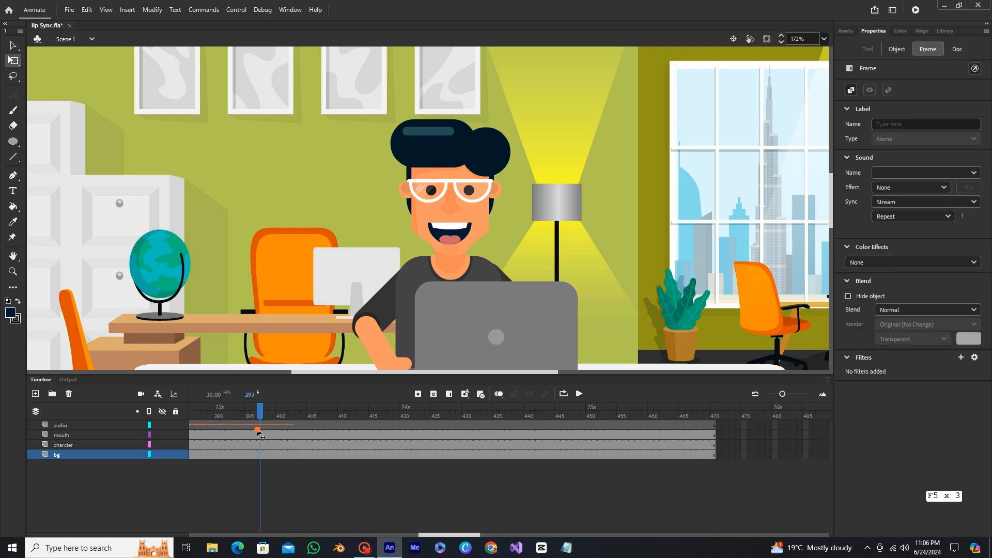
pyautogui.moveTo(740, 458); pyautogui.dragTo(434, 489)
pyautogui.moveTo(758, 426); pyautogui.dragTo(287, 461)
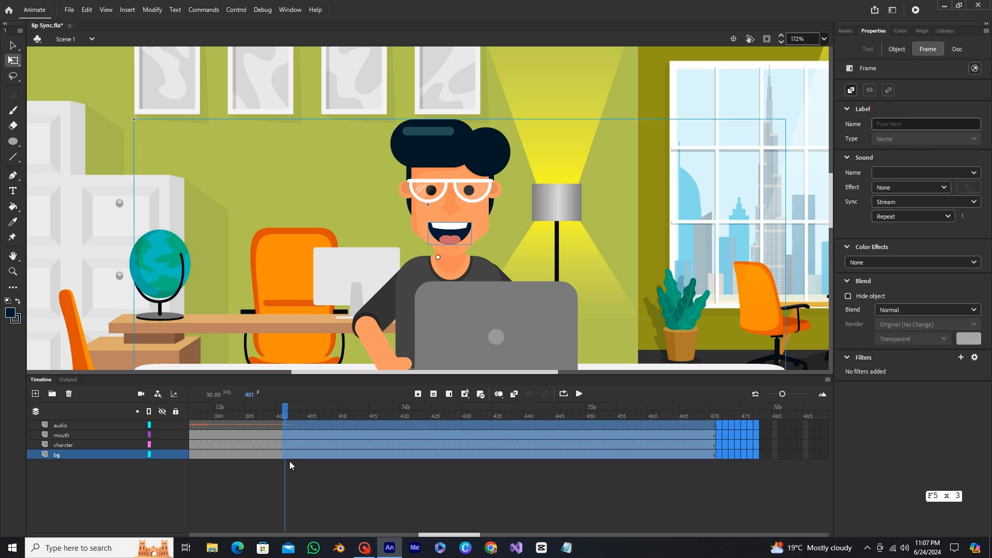
pyautogui.hotkey('shift', 'F5')
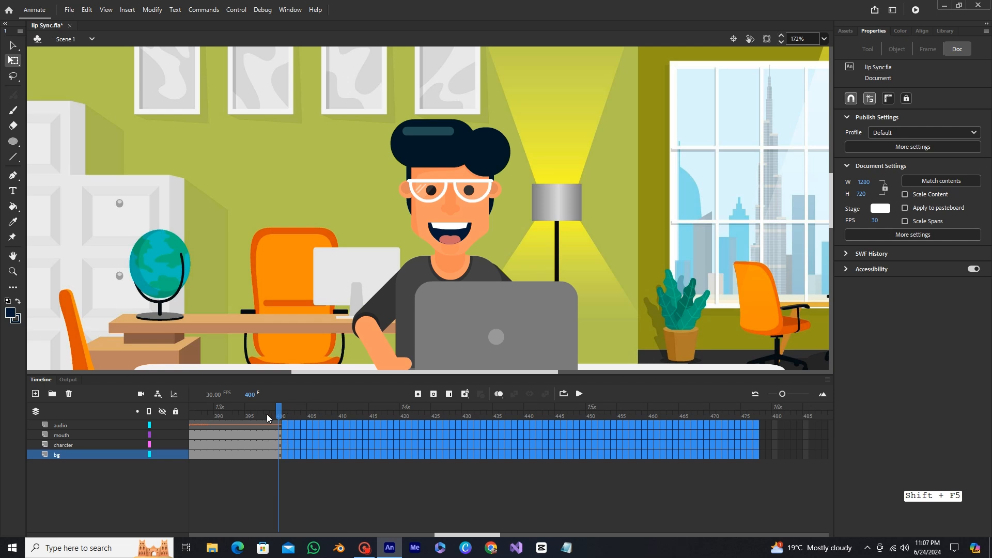
pyautogui.moveTo(280, 417); pyautogui.dragTo(193, 417)
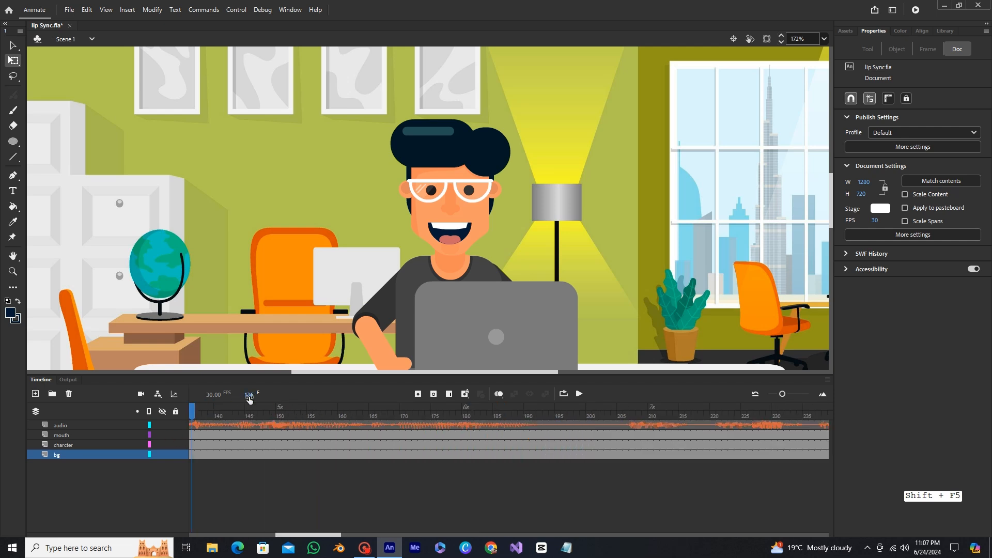
pyautogui.moveTo(249, 400); pyautogui.dragTo(165, 402)
# Step: Open Lip Syncing for the mouth instance, check the frames offered for the Ah, D and Ee visemes, and close it
pyautogui.click(464, 237)
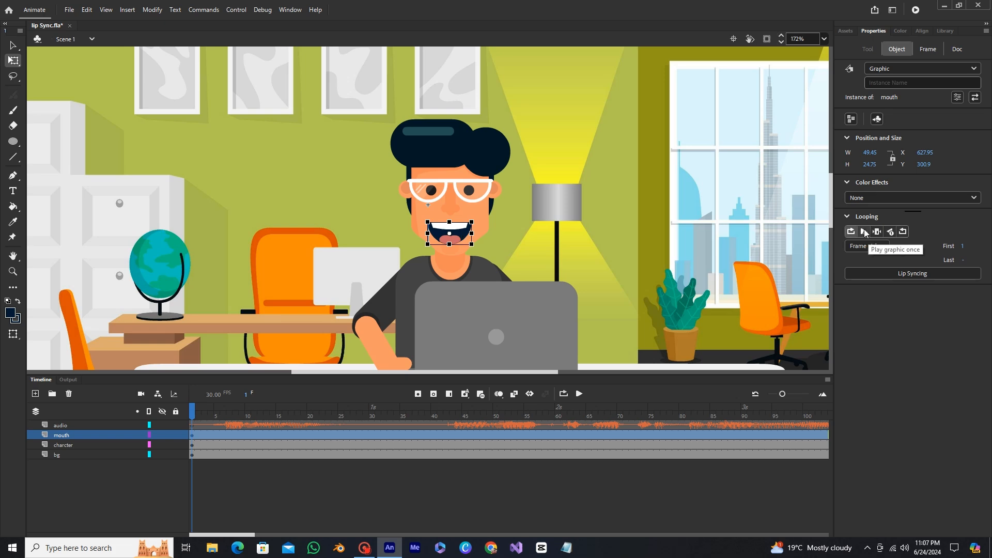
pyautogui.click(896, 274)
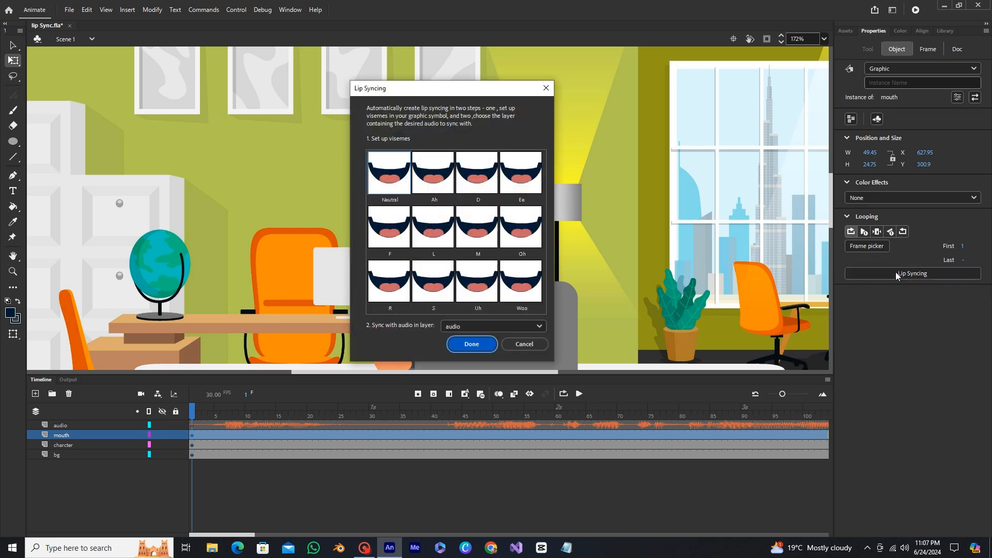
pyautogui.moveTo(467, 92); pyautogui.dragTo(665, 79)
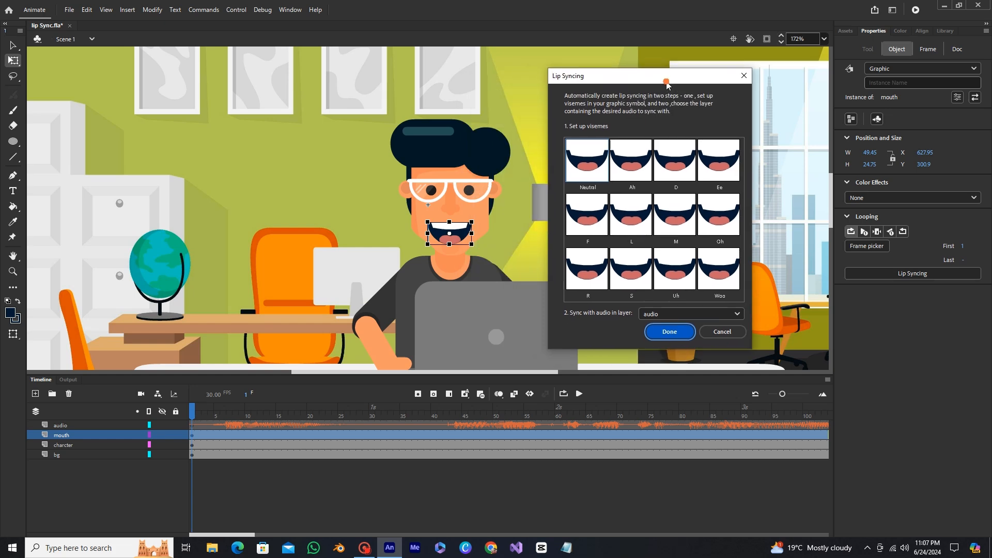
pyautogui.click(627, 170)
pyautogui.click(606, 170)
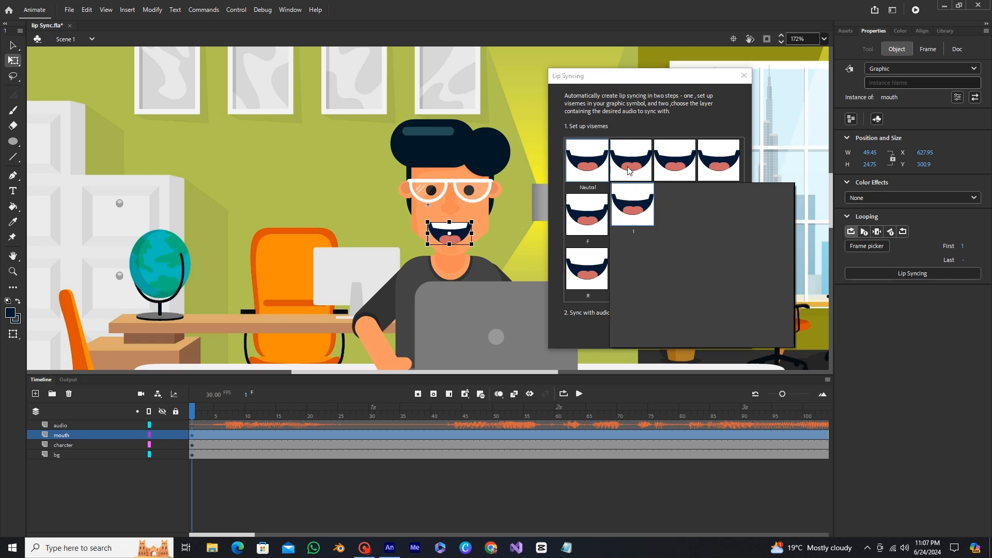
pyautogui.click(665, 169)
pyautogui.click(707, 166)
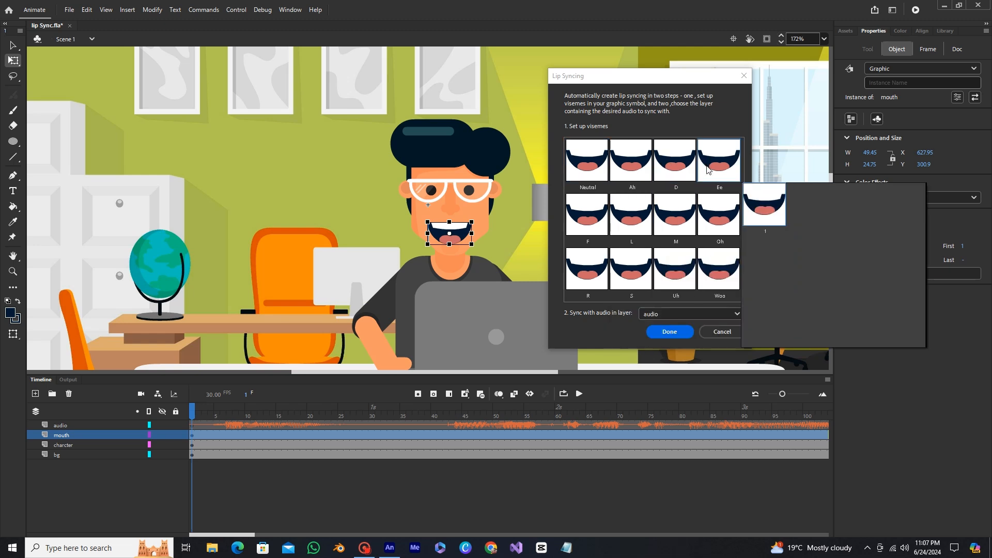
pyautogui.click(749, 75)
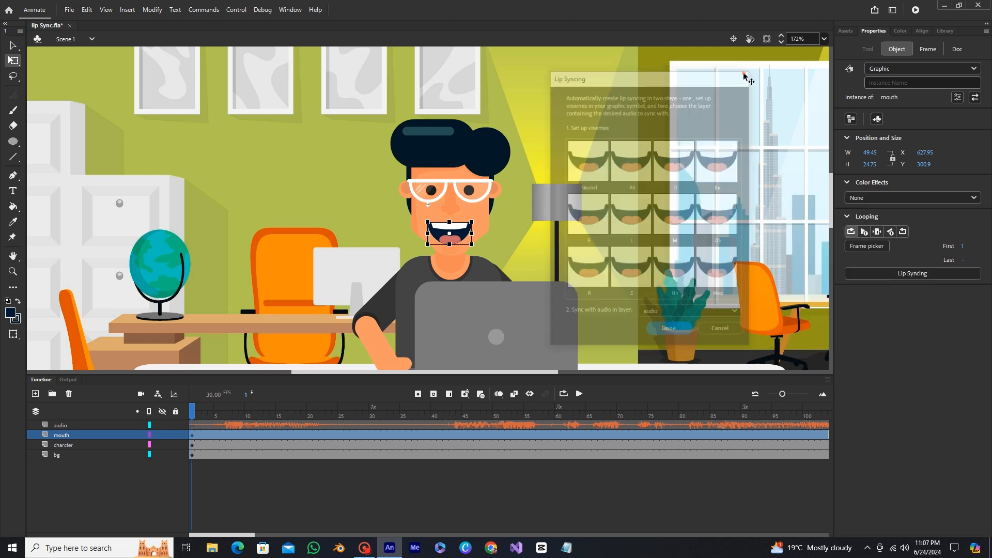
# Step: Check the mouth's frames in the Frame Picker and inside its nested Symbol 1, and return to Scene 1
pyautogui.click(867, 247)
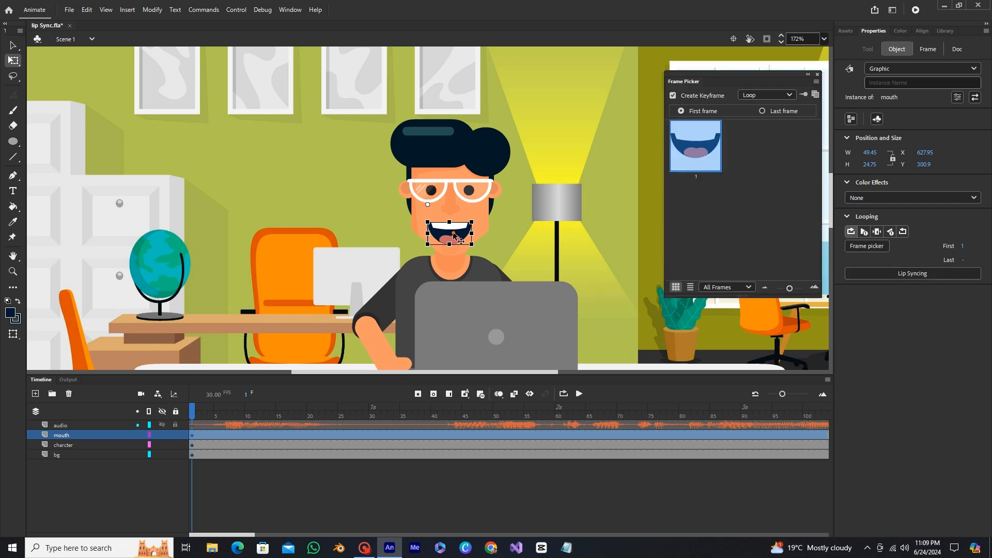
pyautogui.click(558, 230)
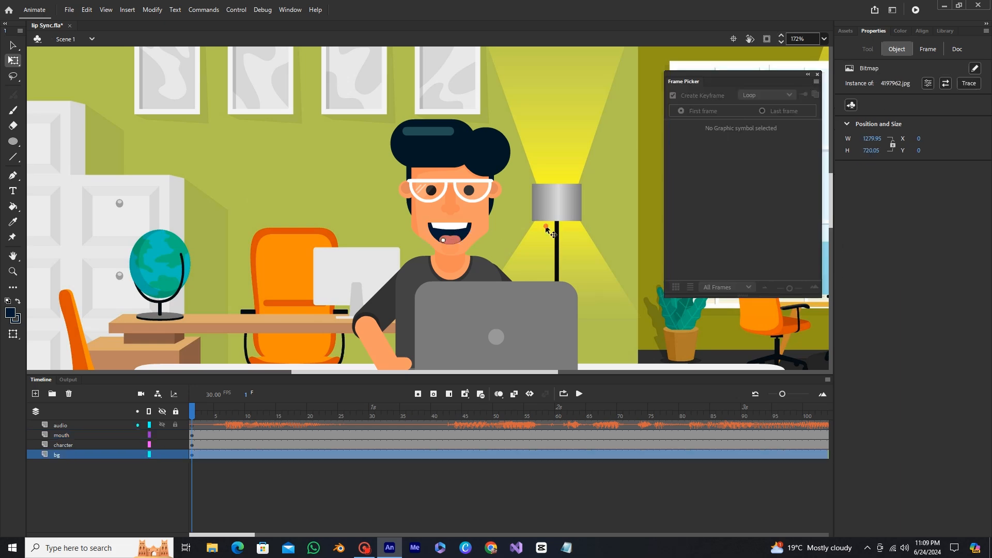
pyautogui.doubleClick(442, 228)
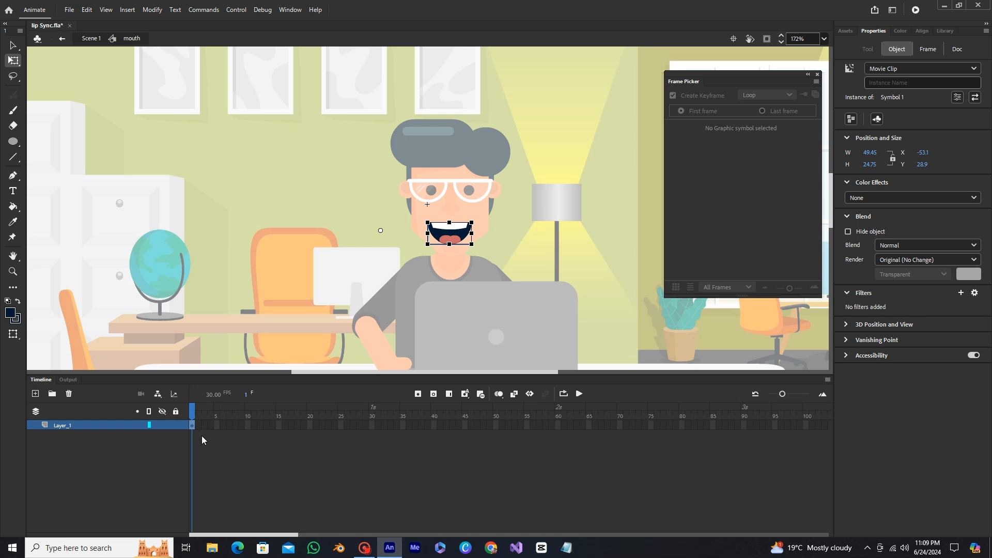
pyautogui.doubleClick(447, 233)
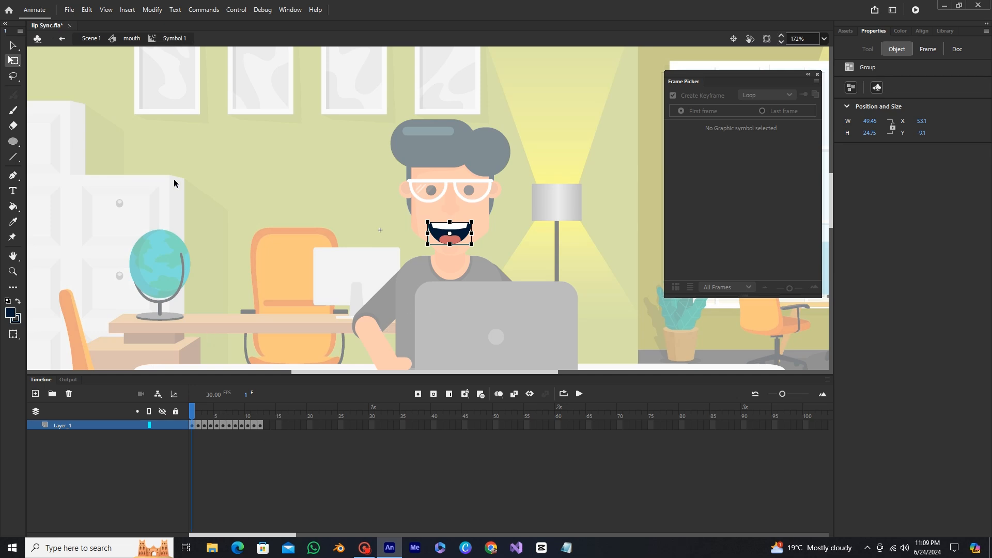
pyautogui.click(92, 38)
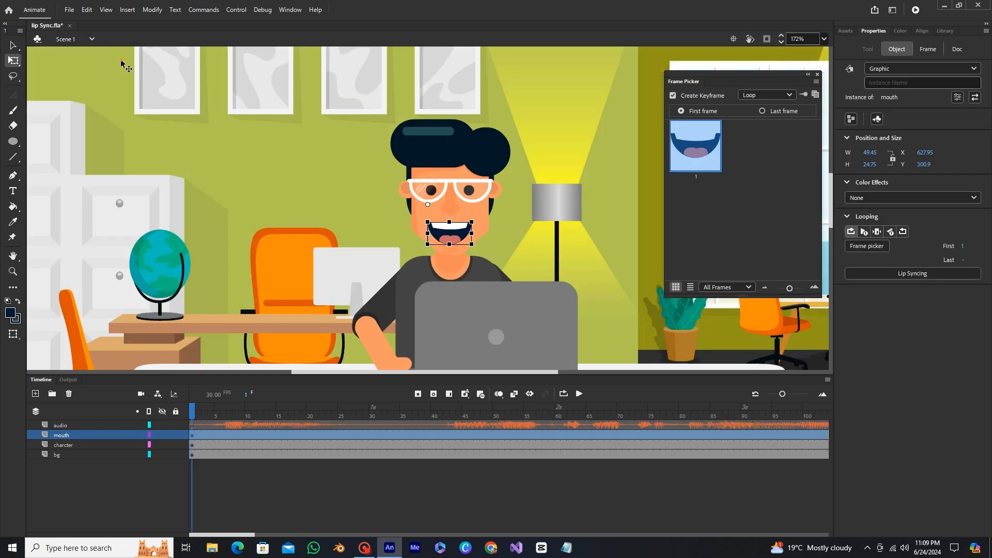
# Step: Delete the existing mouth layer and add a new layer named mouth above the charcter layer
pyautogui.click(76, 435)
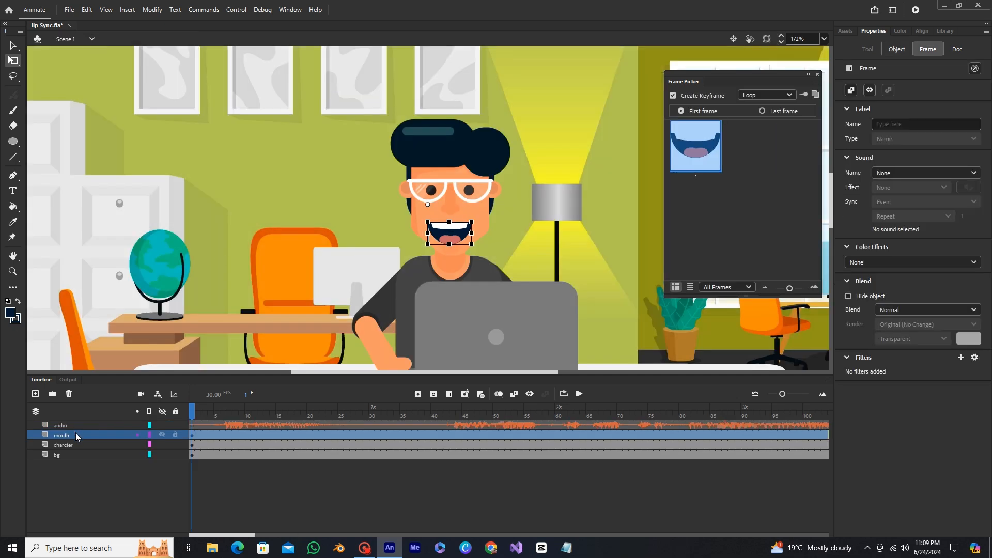
pyautogui.click(69, 393)
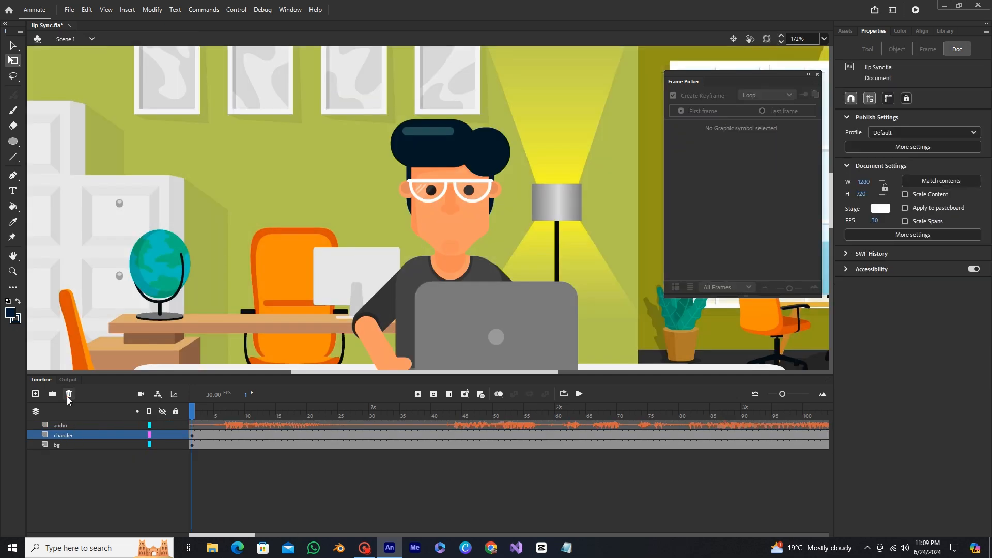
pyautogui.click(35, 393)
pyautogui.doubleClick(77, 434)
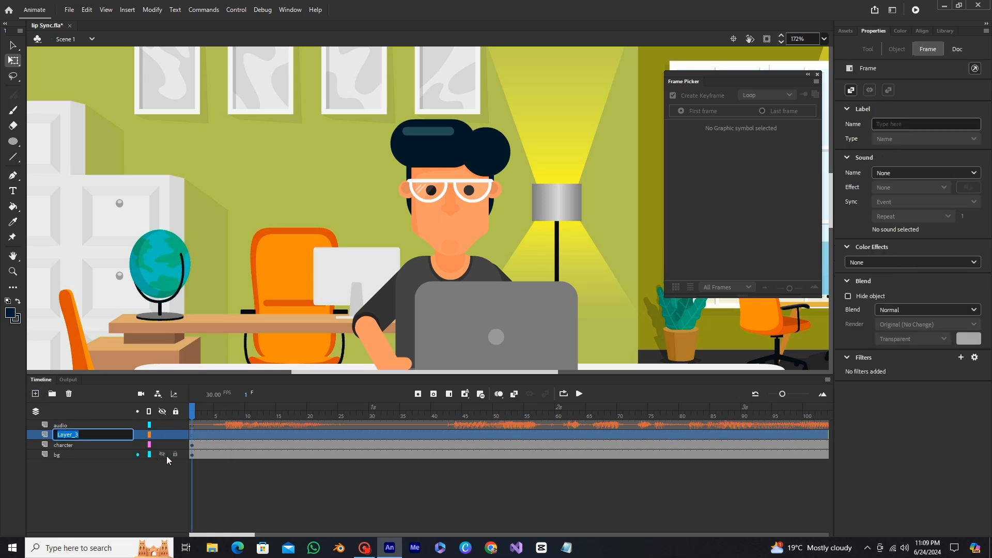
pyautogui.write('mouth')
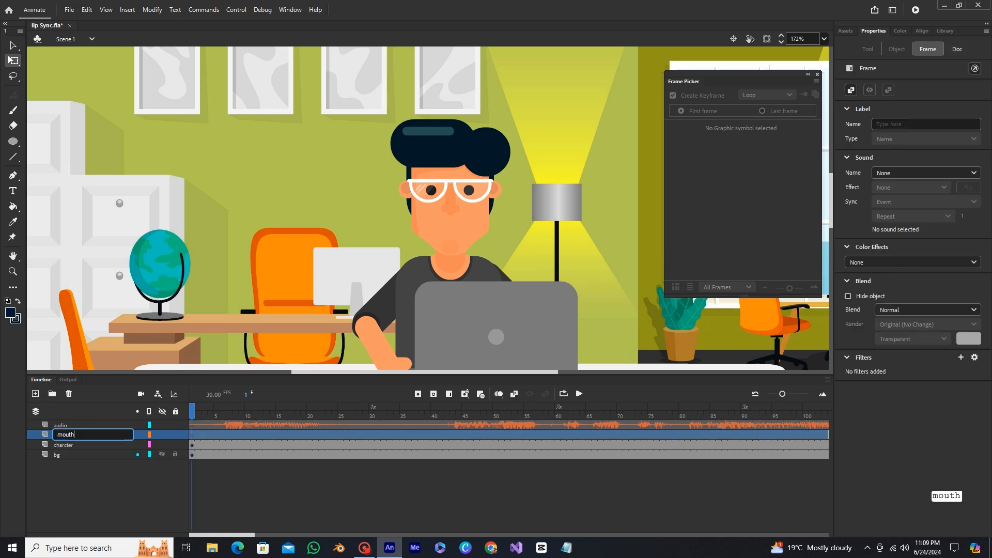
pyautogui.press('Return')
# Step: Place Symbol 1 from the library's News Reader__assets__ folder over the character's mouth area on the mouth layer, and close the Frame Picker
pyautogui.click(951, 32)
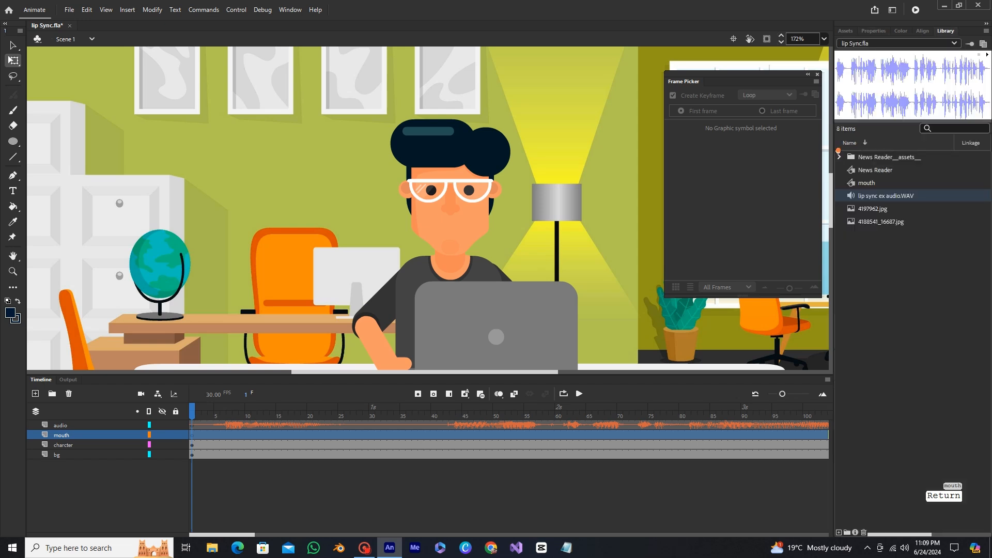
pyautogui.click(855, 142)
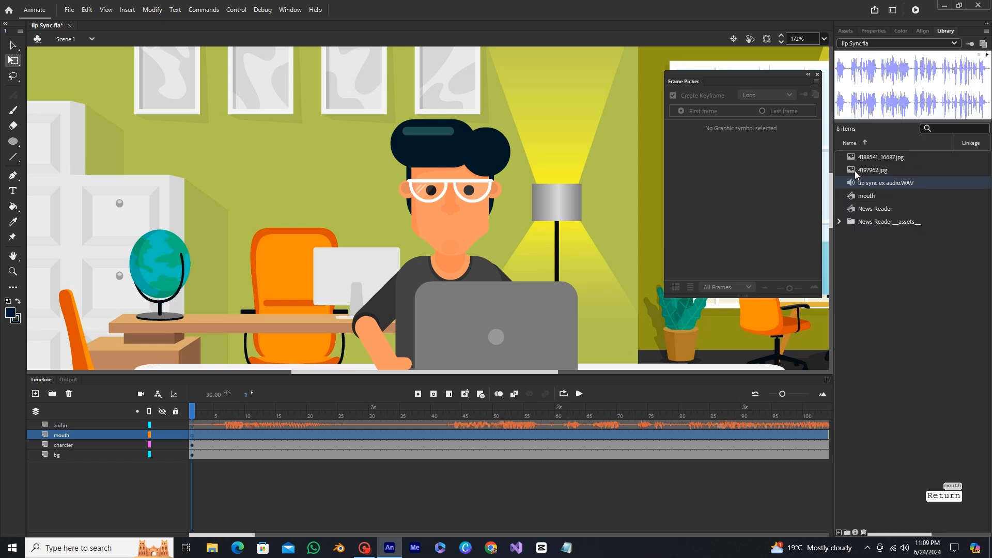
pyautogui.click(840, 221)
pyautogui.click(879, 247)
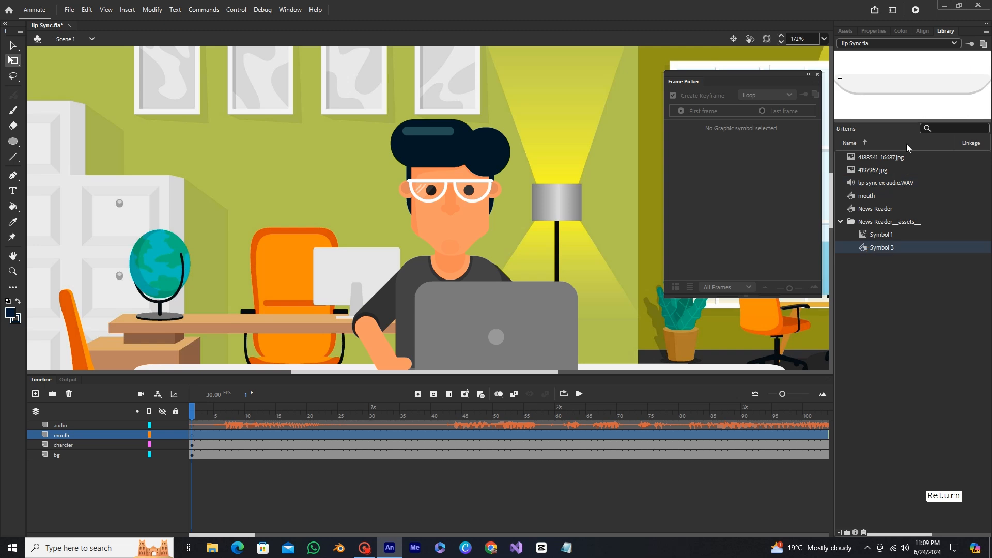
pyautogui.click(887, 237)
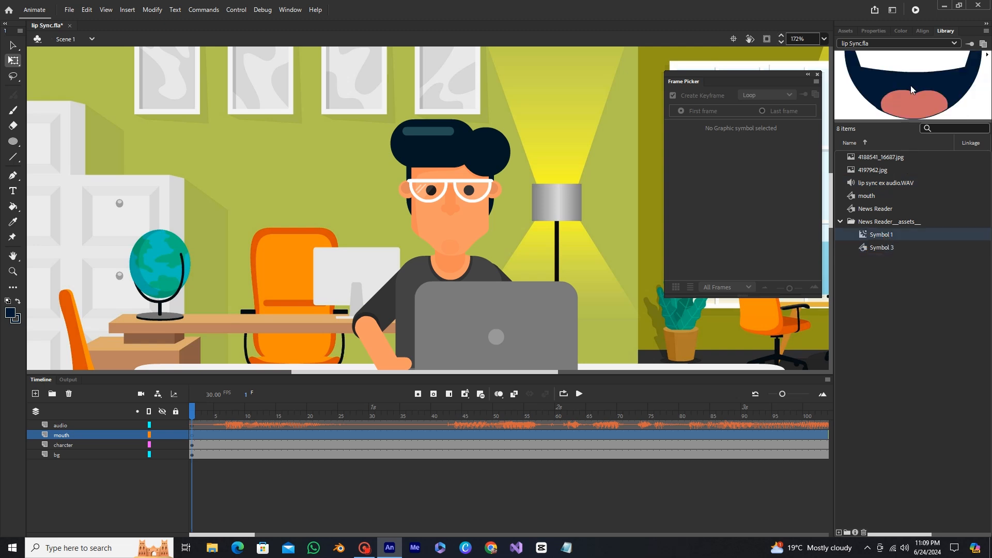
pyautogui.moveTo(911, 86); pyautogui.dragTo(462, 235)
pyautogui.click(817, 74)
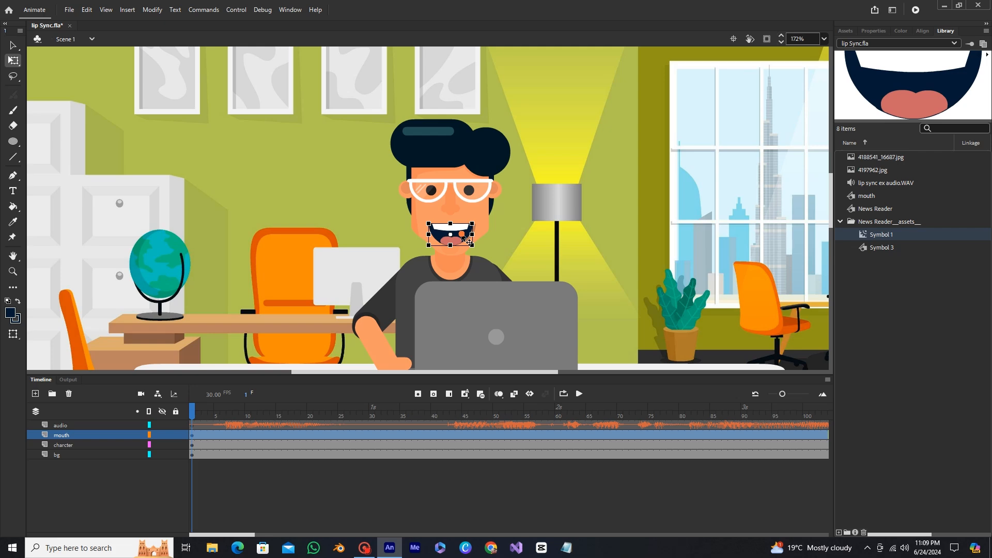
# Step: Change the Symbol 1 mouth instance's behavior to Graphic and review its frames in the Frame Picker
pyautogui.click(884, 32)
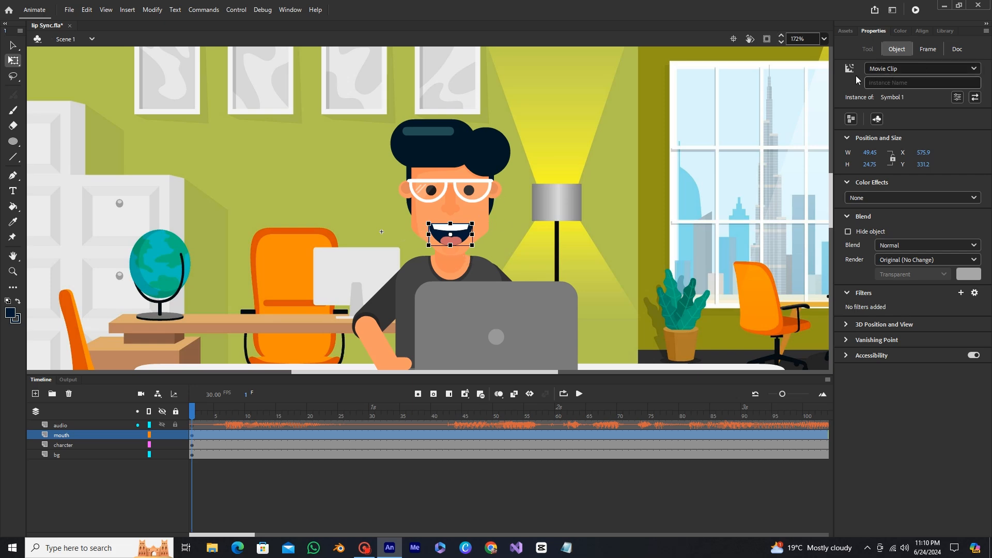
pyautogui.click(892, 69)
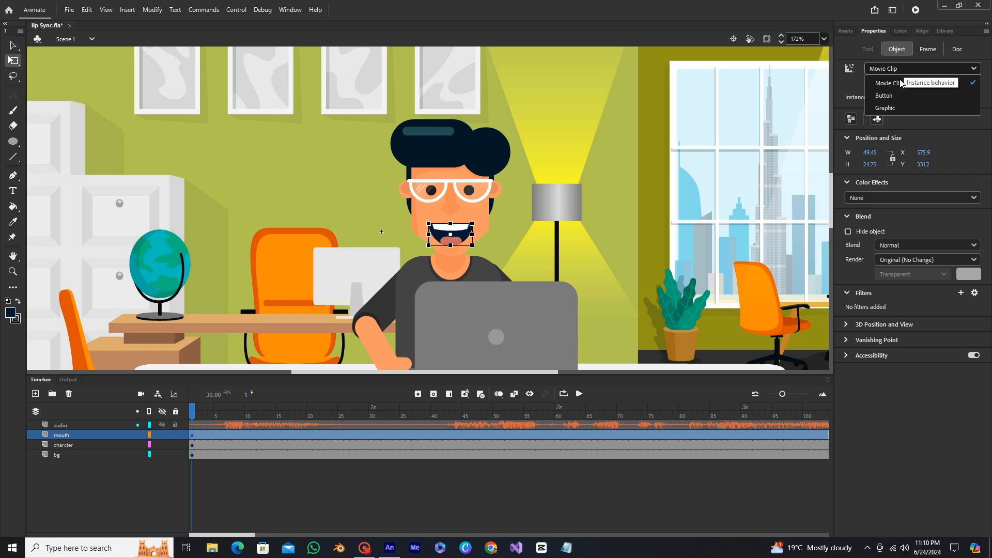
pyautogui.click(887, 111)
pyautogui.click(542, 215)
pyautogui.click(453, 233)
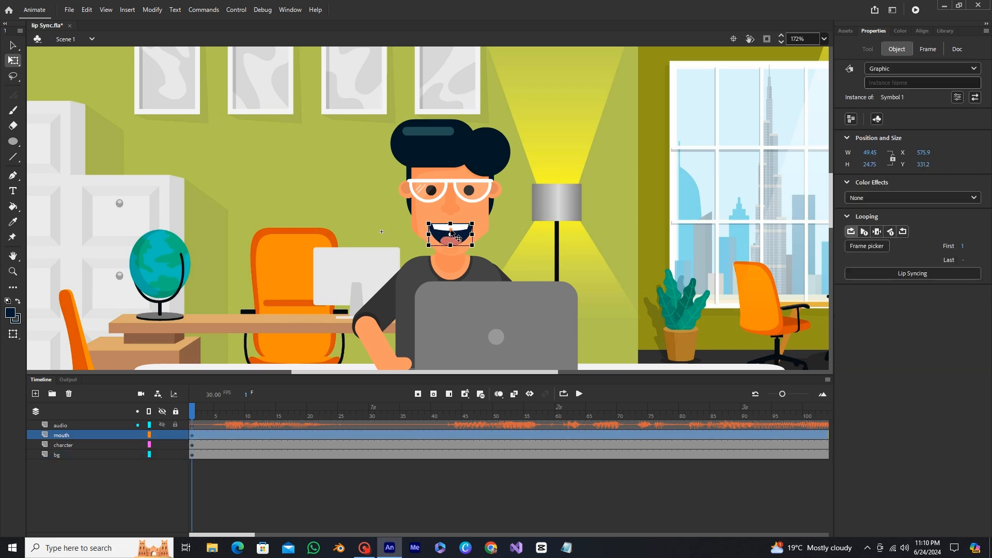
pyautogui.click(871, 247)
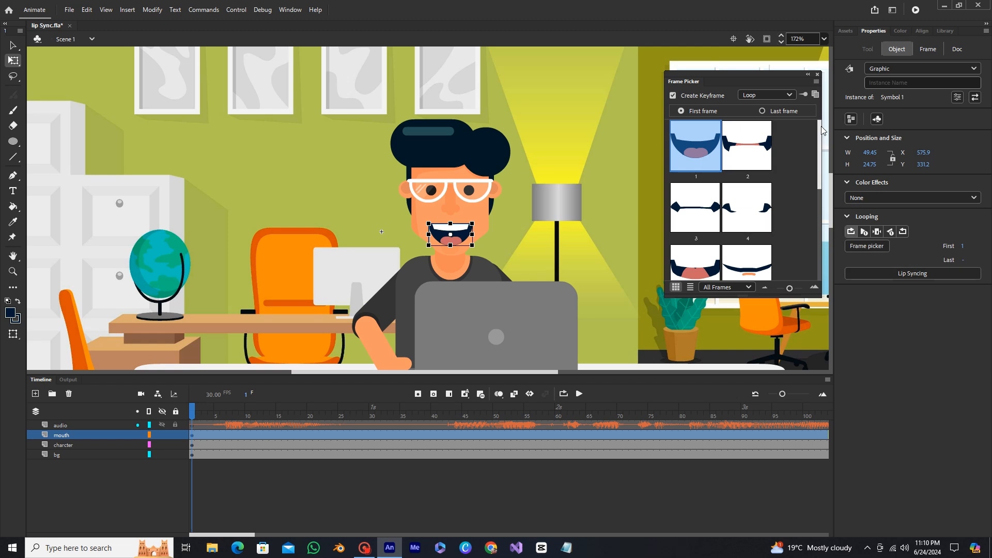
pyautogui.scroll(-4, 804, 258)
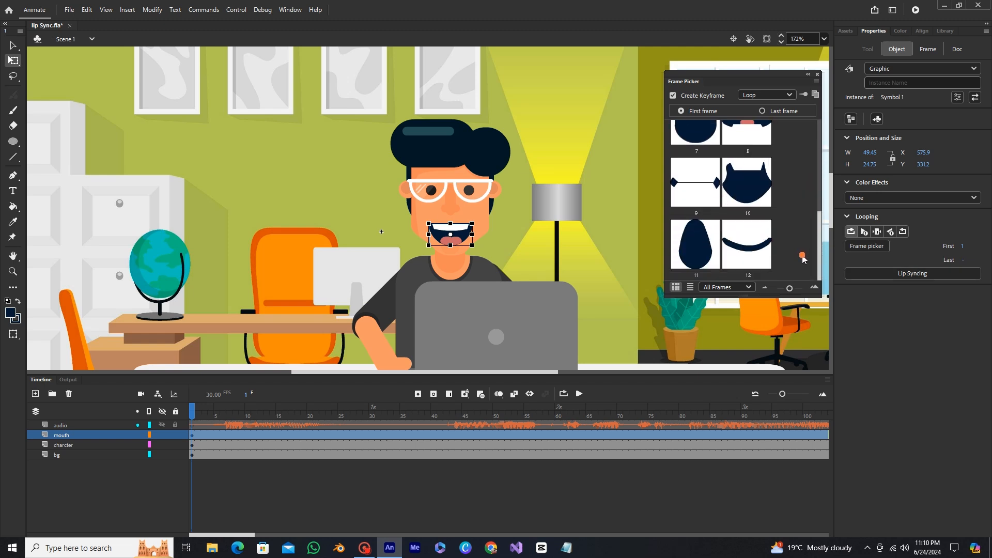
pyautogui.moveTo(819, 217); pyautogui.dragTo(820, 123)
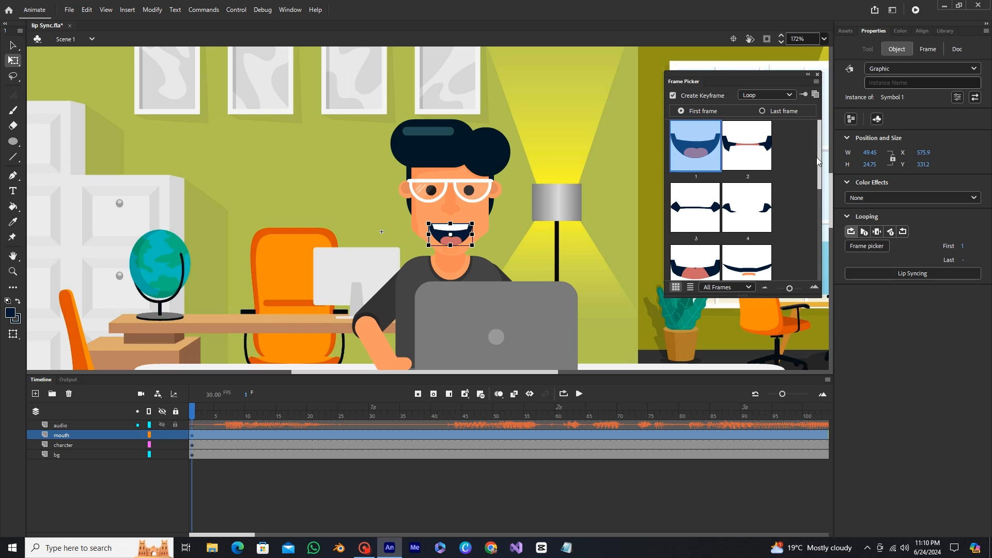
pyautogui.click(818, 74)
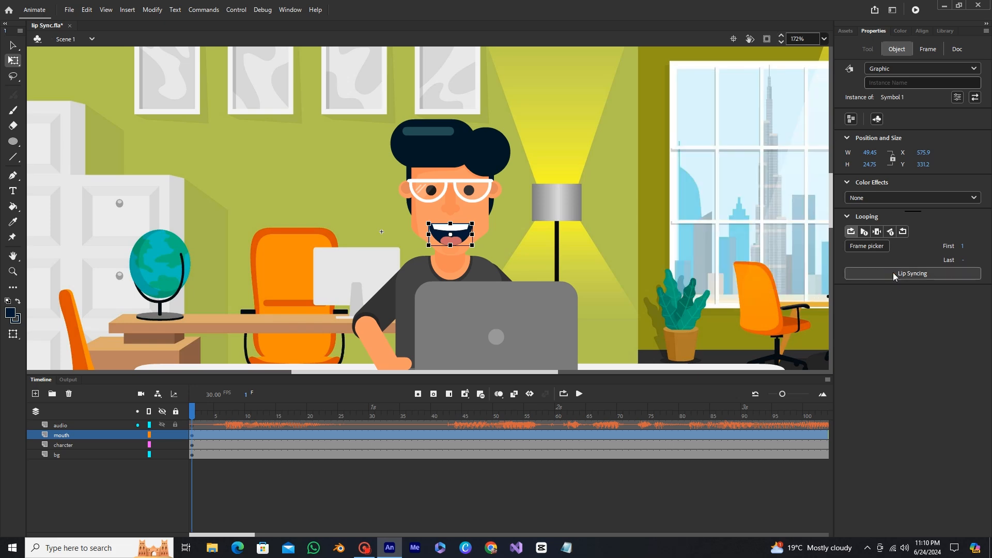
# Step: In Lip Syncing for the mouth instance, assign frame 12 to Neutral, 8 to Ah, 3 to D and 2 to Ee
pyautogui.click(893, 274)
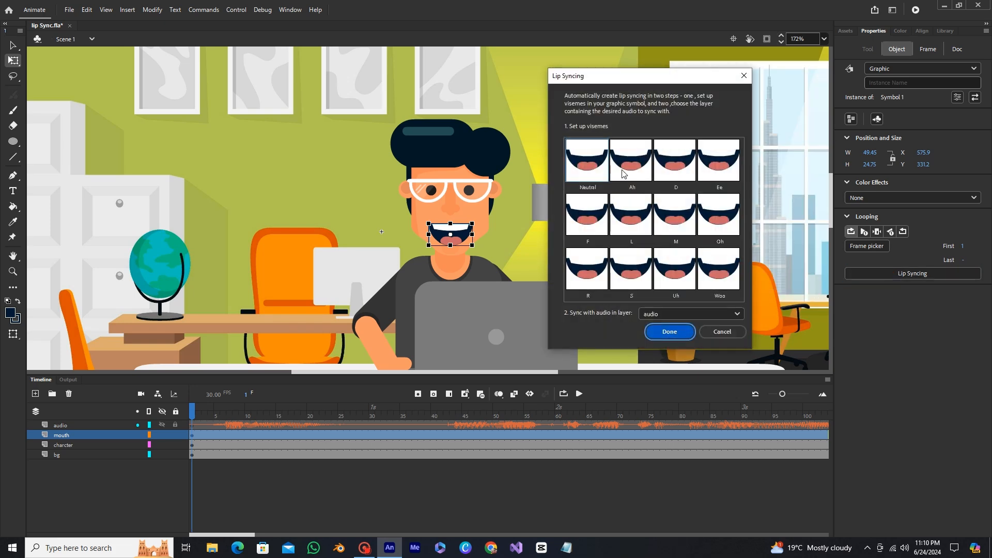
pyautogui.click(627, 172)
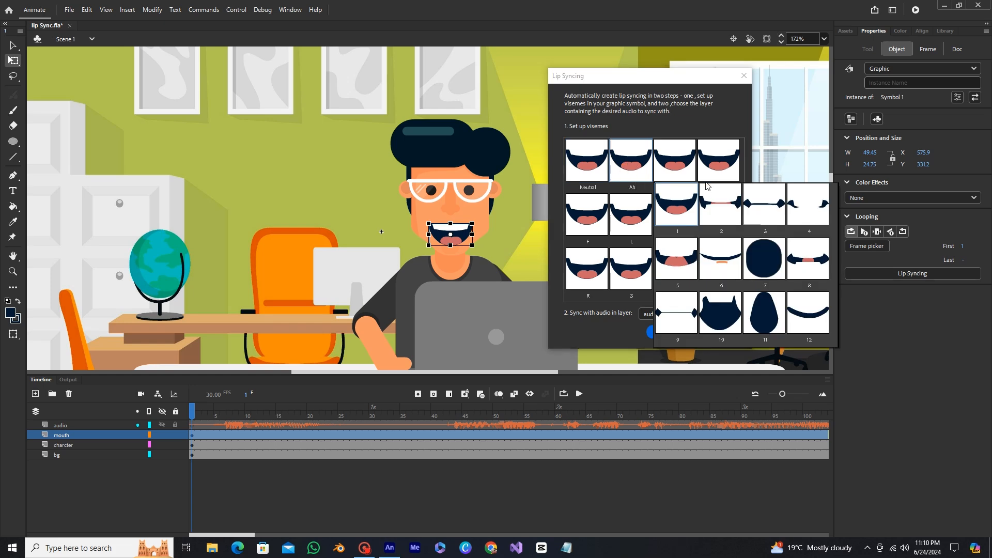
pyautogui.click(587, 166)
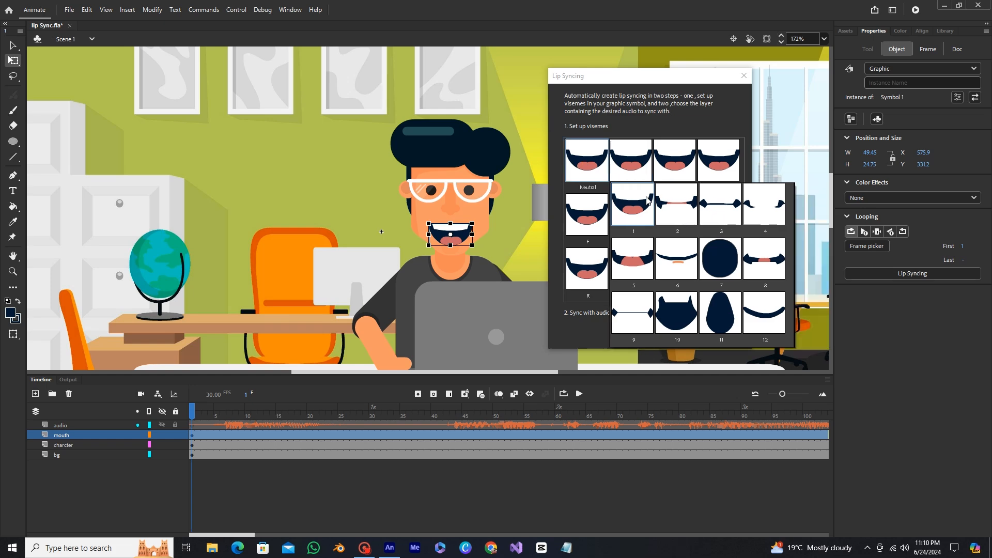
pyautogui.click(759, 302)
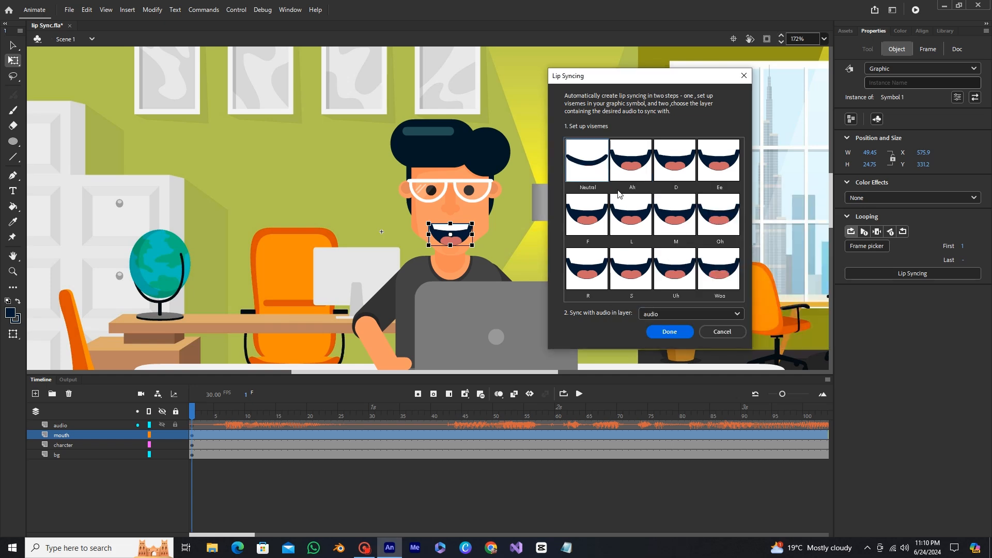
pyautogui.click(633, 163)
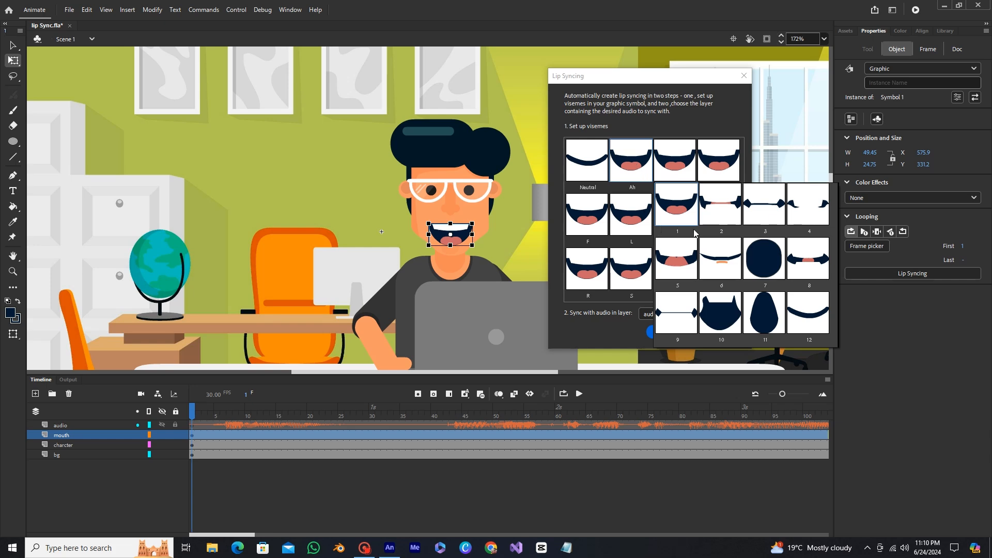
pyautogui.click(809, 273)
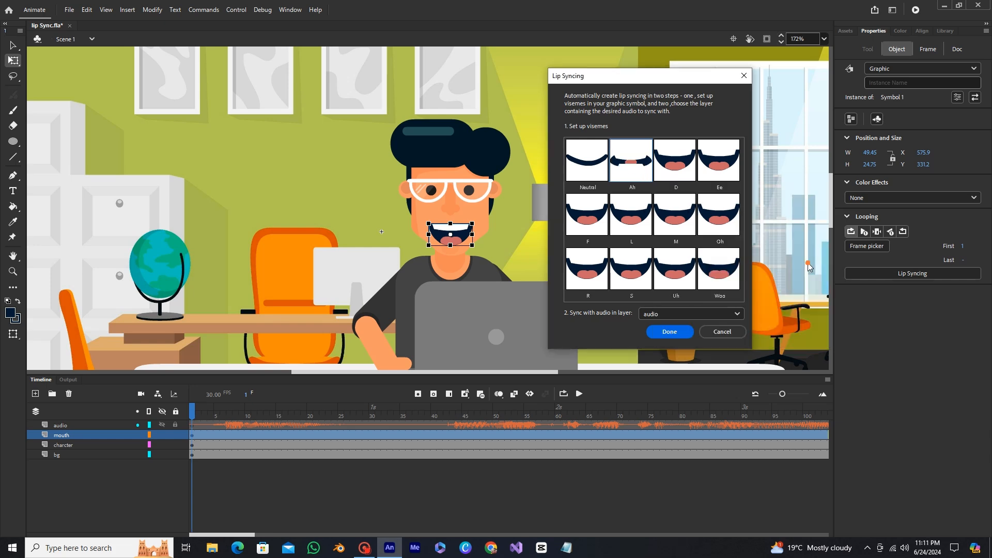
pyautogui.click(675, 177)
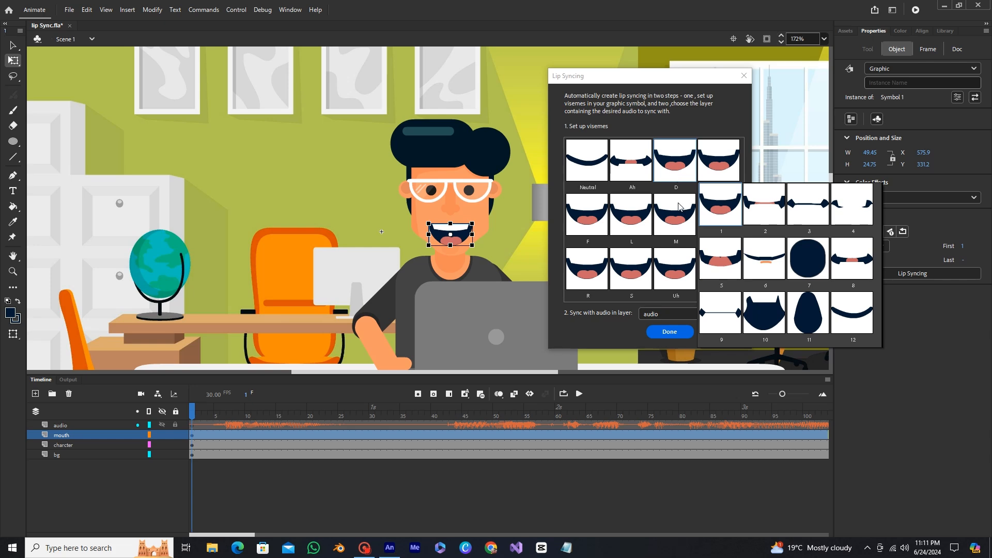
pyautogui.click(801, 209)
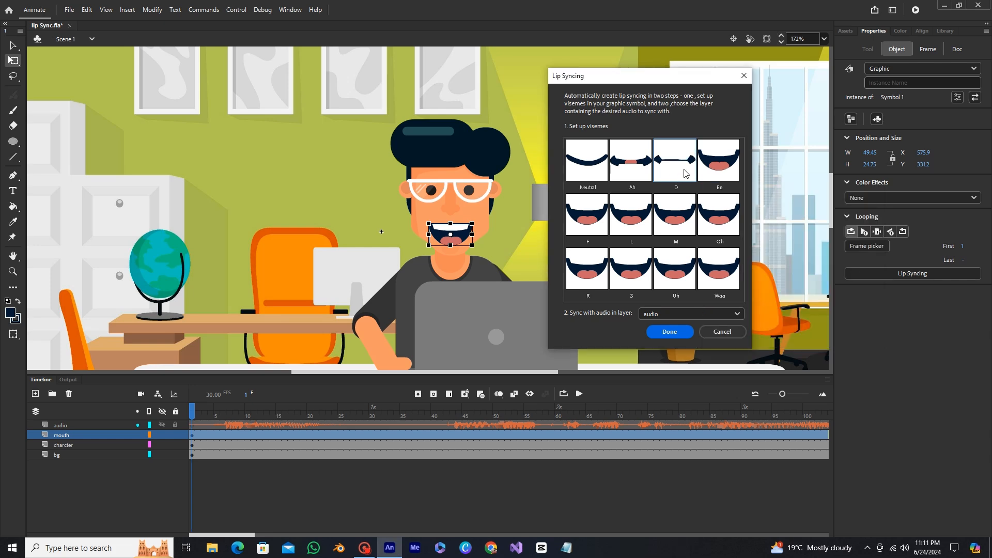
pyautogui.click(722, 168)
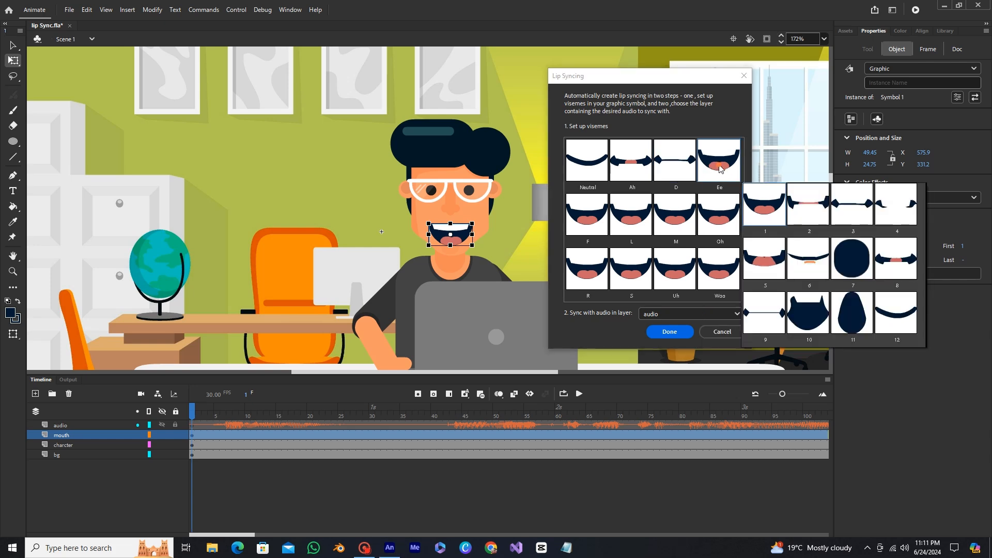
pyautogui.click(810, 211)
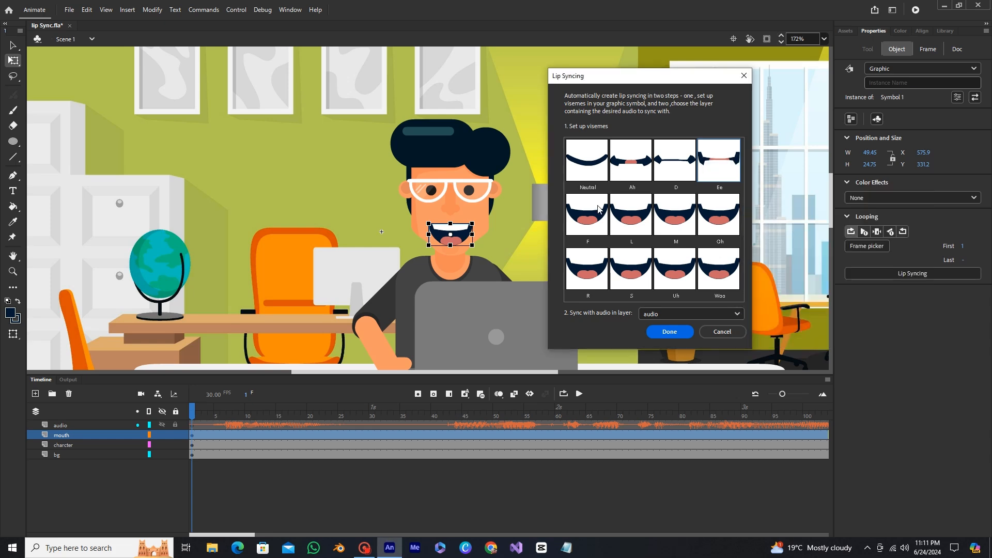
# Step: Assign frame 4 to the F viseme, 5 to L, 6 to M and 7 to Oh
pyautogui.click(595, 221)
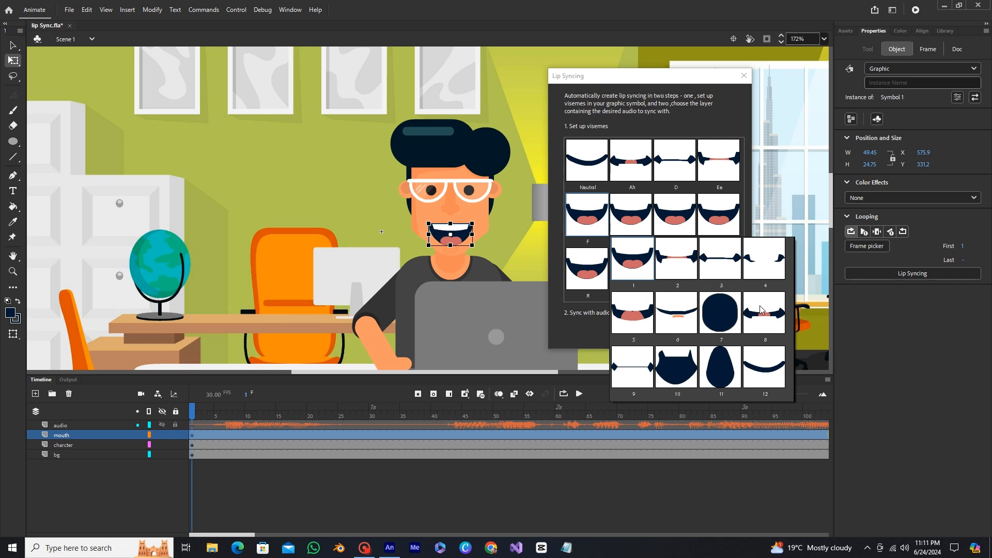
pyautogui.click(772, 259)
pyautogui.click(633, 226)
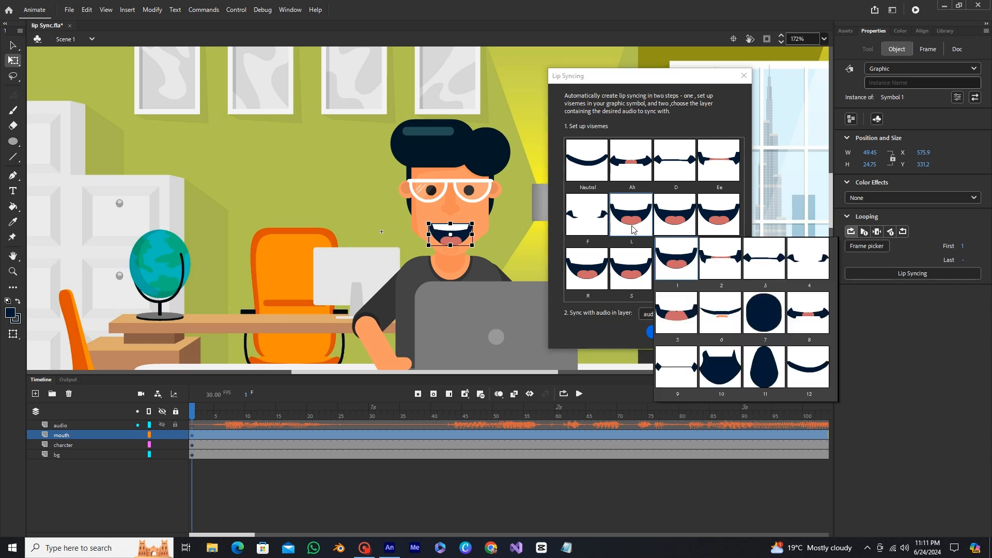
pyautogui.click(689, 311)
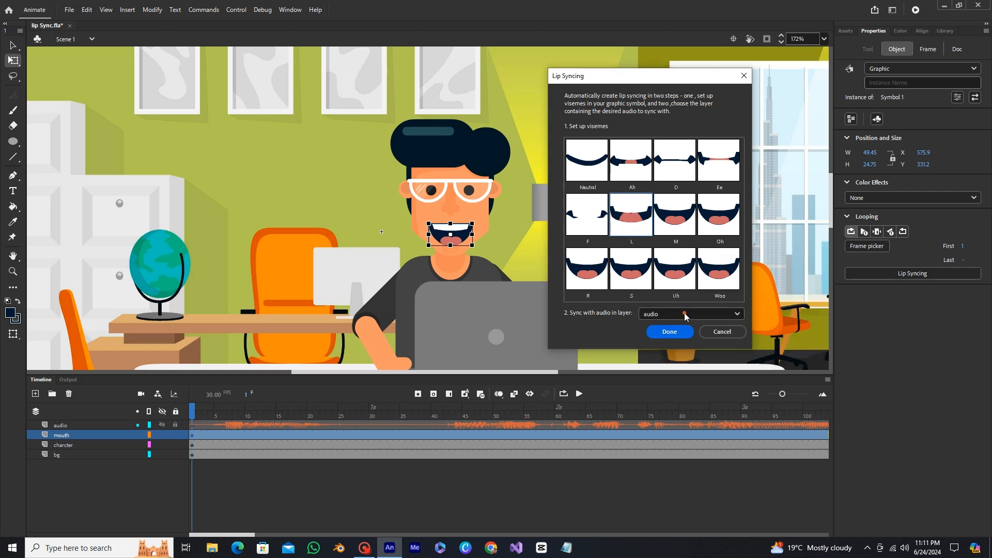
pyautogui.click(679, 228)
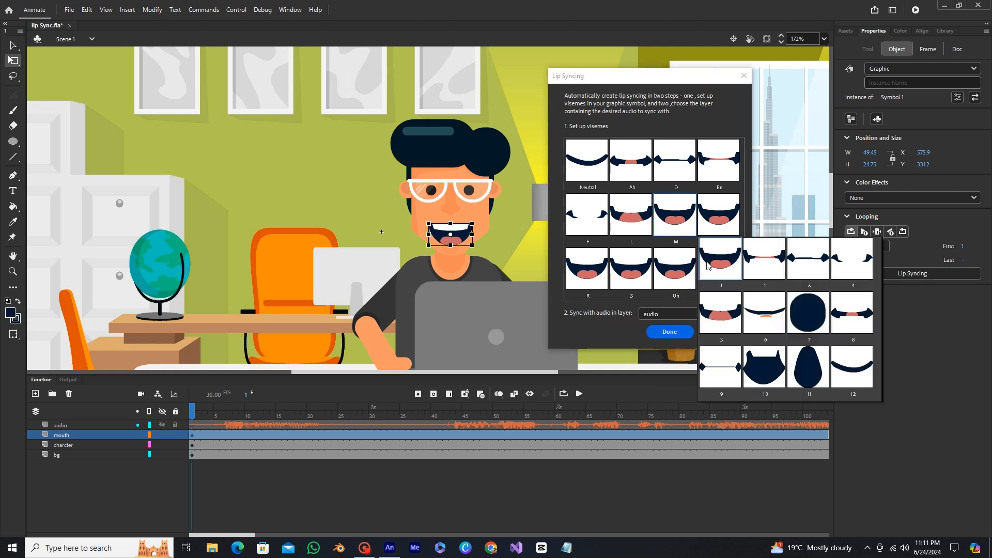
pyautogui.click(767, 315)
pyautogui.click(723, 224)
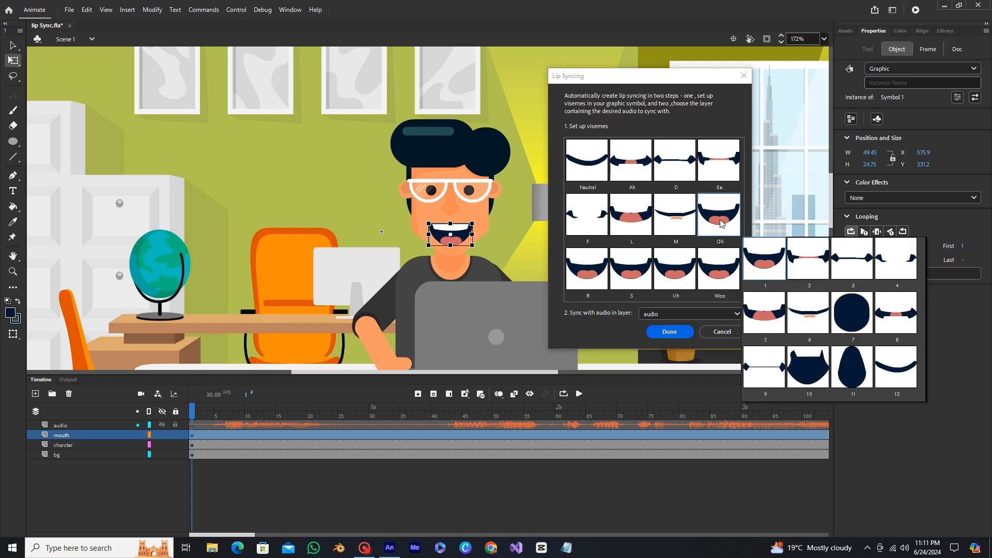
pyautogui.click(853, 321)
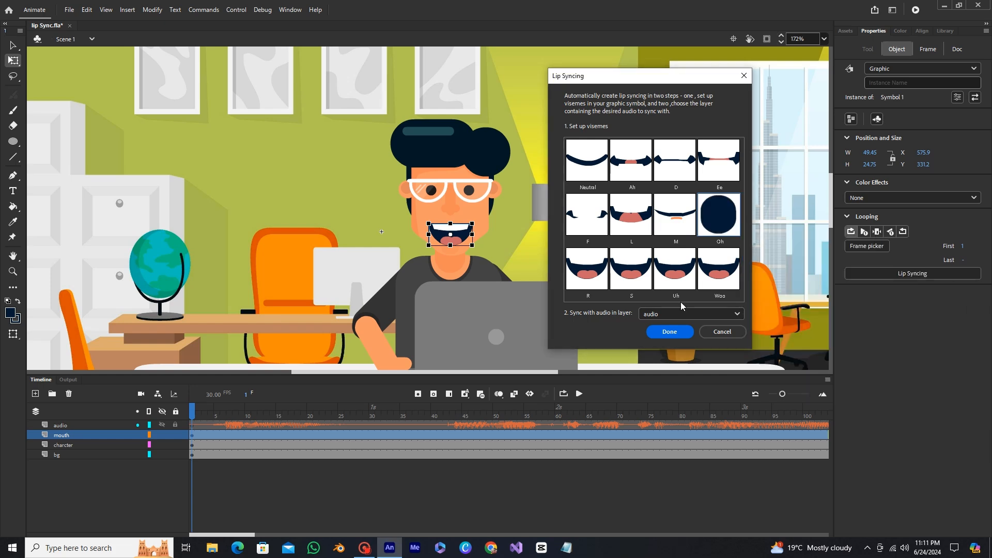
# Step: Assign frame 5 to the R viseme and frame 1 to the S viseme
pyautogui.click(595, 282)
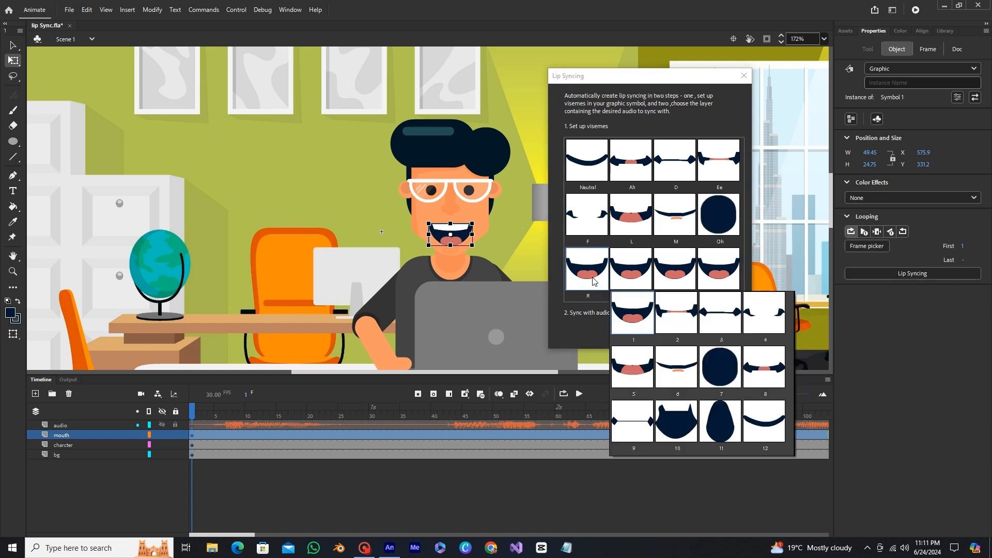
pyautogui.click(630, 368)
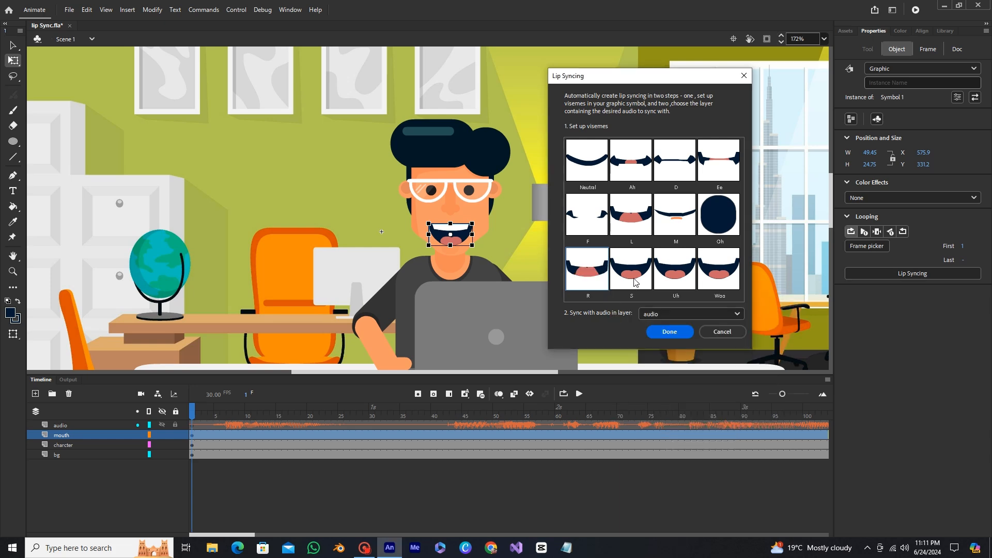
pyautogui.click(635, 282)
pyautogui.click(673, 320)
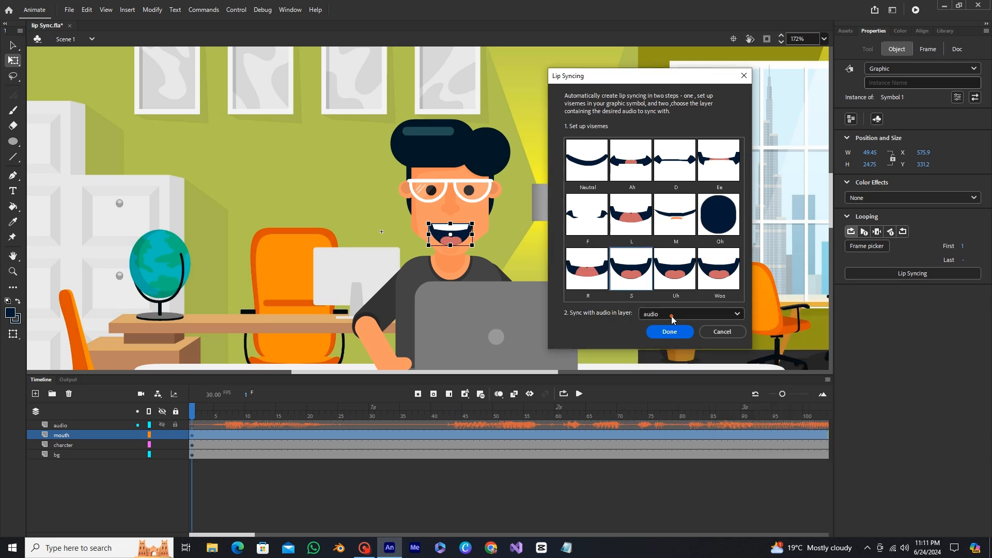
# Step: Assign frame 10 to the Uh viseme and frame 11 to the Woo viseme
pyautogui.click(677, 279)
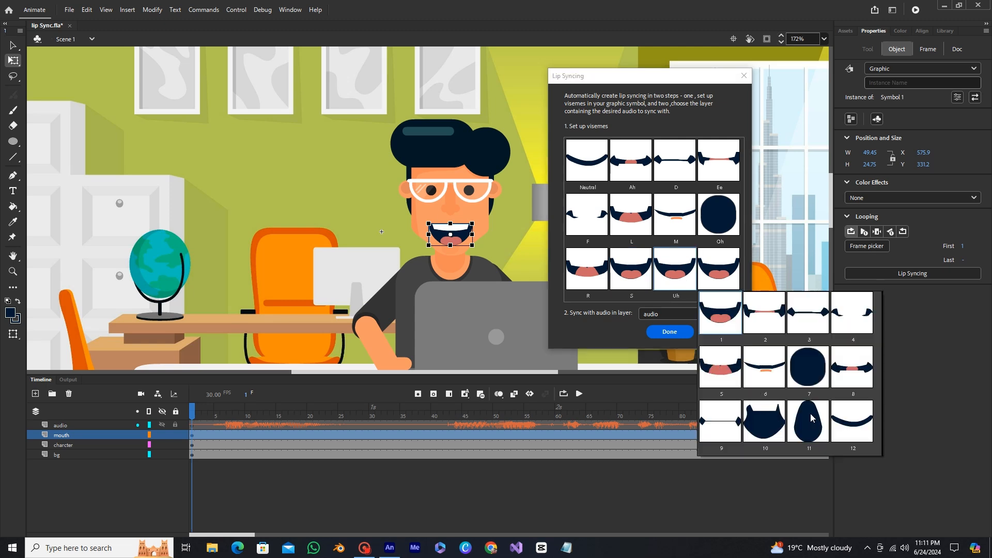
pyautogui.click(760, 423)
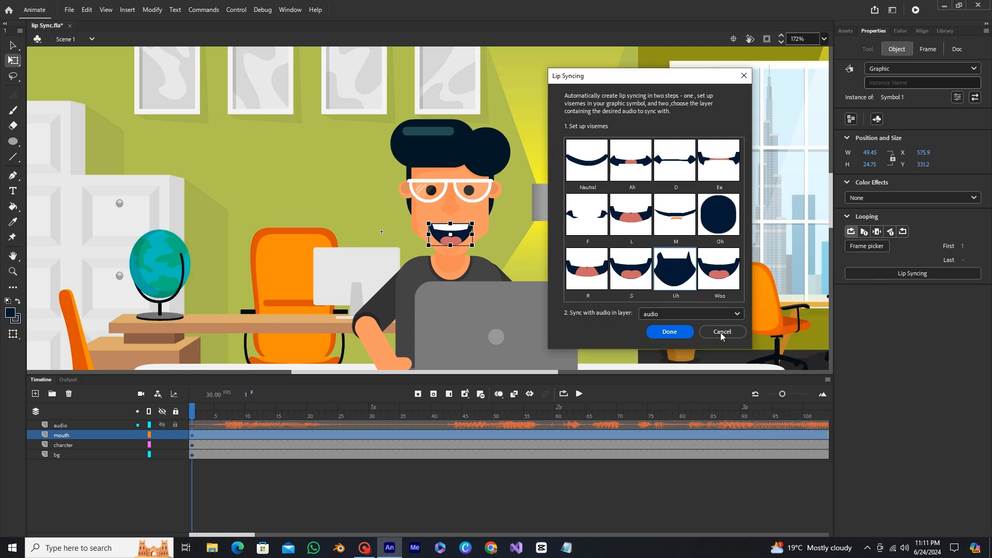
pyautogui.click(713, 274)
pyautogui.click(849, 418)
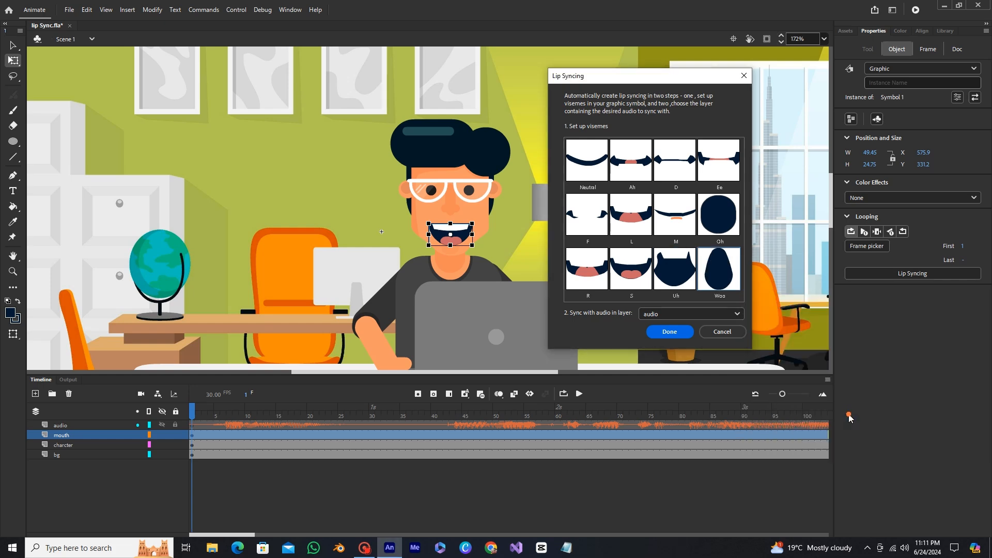
# Step: Choose the audio layer as the sync source and apply the lip syncing to the mouth instance
pyautogui.click(589, 161)
pyautogui.click(736, 136)
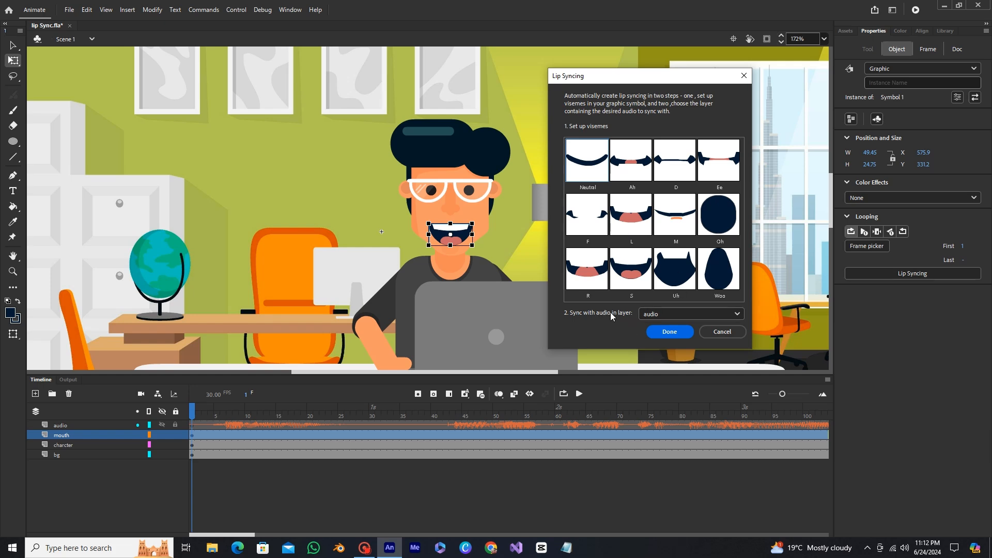
pyautogui.click(676, 315)
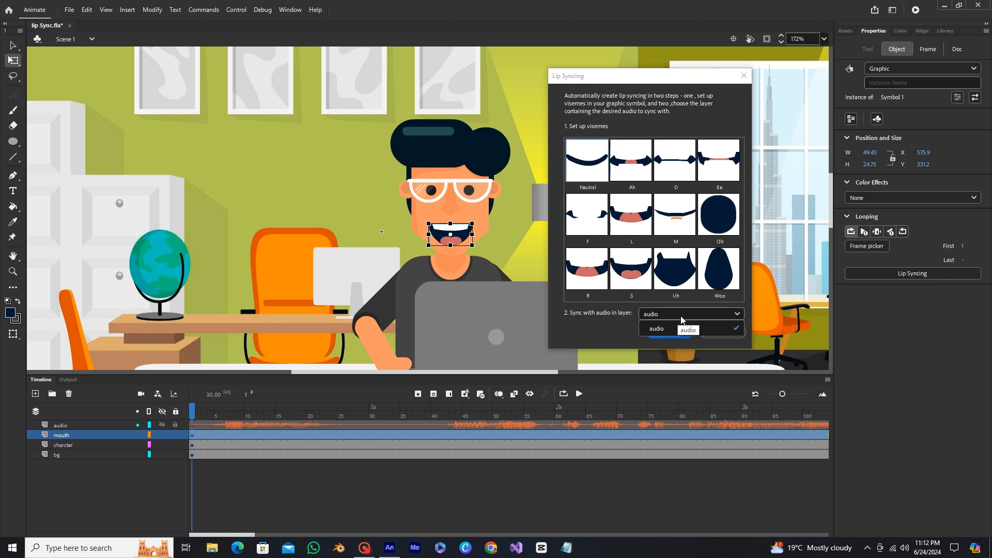
pyautogui.click(677, 329)
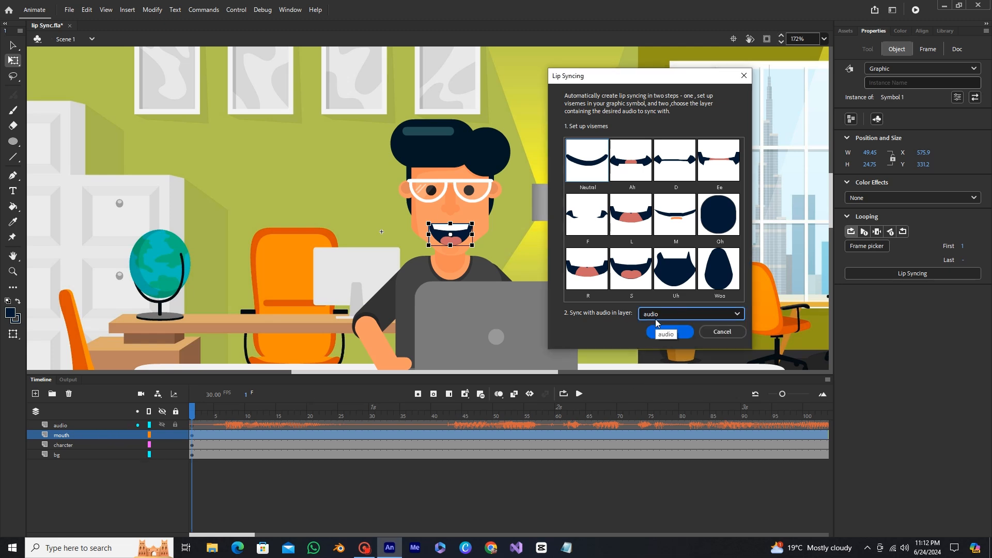
pyautogui.click(666, 332)
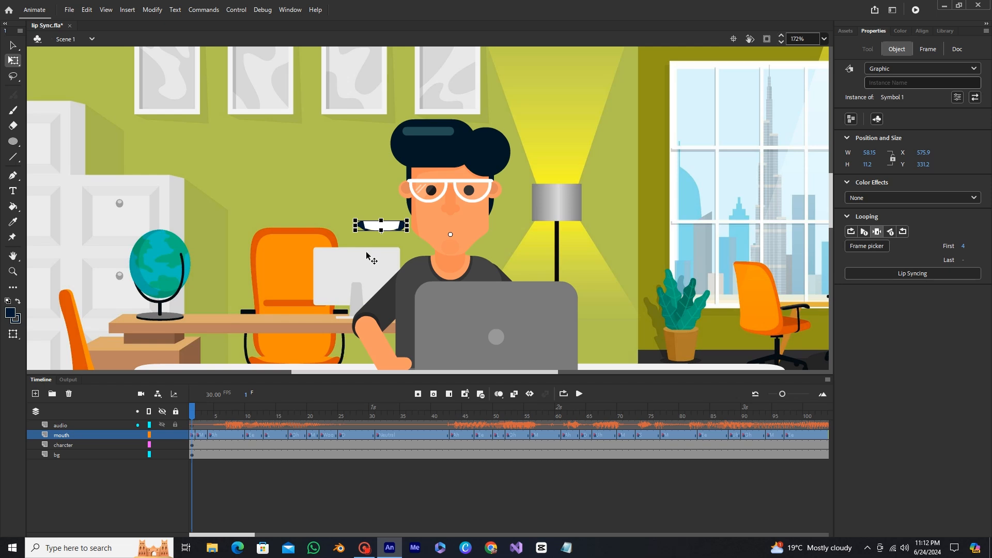
# Step: Move the displaced mouth instance back onto the character's face below the nose, at about X 656, Y 336
pyautogui.moveTo(451, 234); pyautogui.dragTo(421, 235)
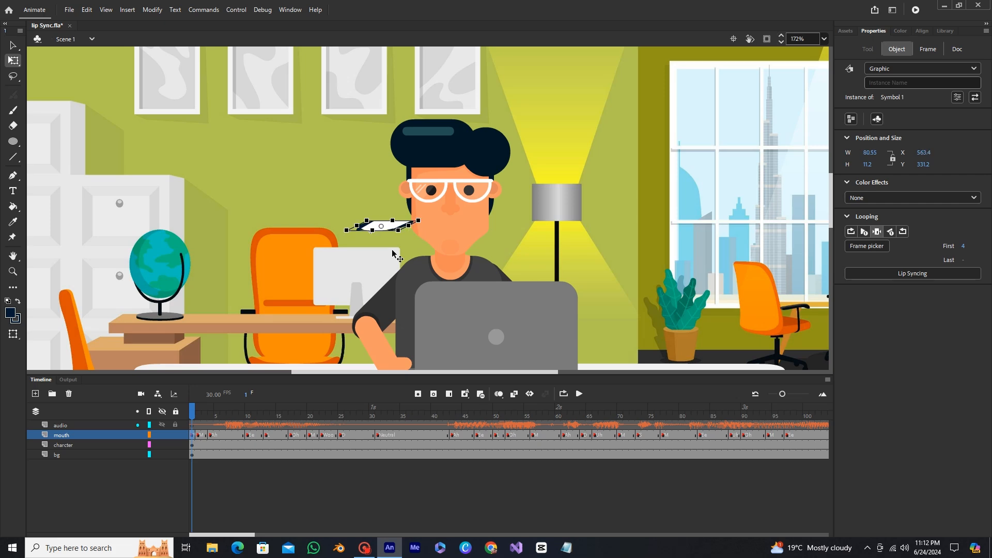
pyautogui.hotkey('ctrl', 'z')
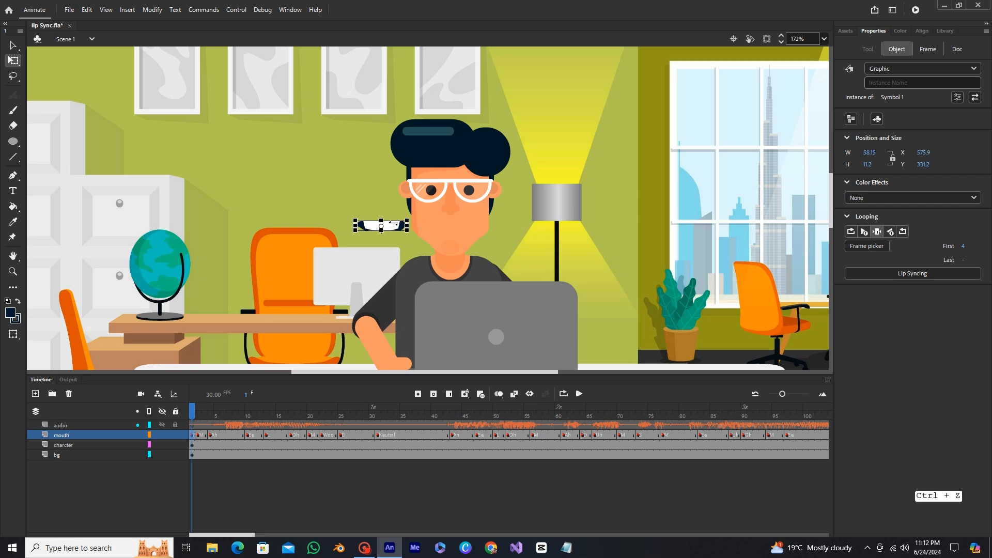
pyautogui.scroll(2, 394, 224)
pyautogui.moveTo(383, 232); pyautogui.dragTo(505, 243)
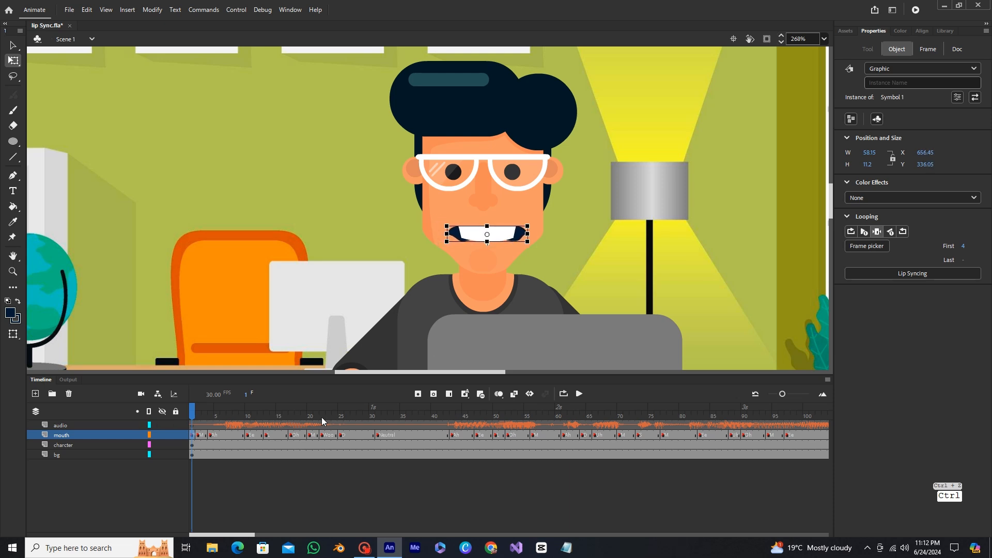
# Step: Play the animation from frame 1 to check the generated lip sync
pyautogui.moveTo(193, 413)
pyautogui.mouseDown()
pyautogui.moveTo(310, 425)
pyautogui.moveTo(192, 431)
pyautogui.mouseUp()
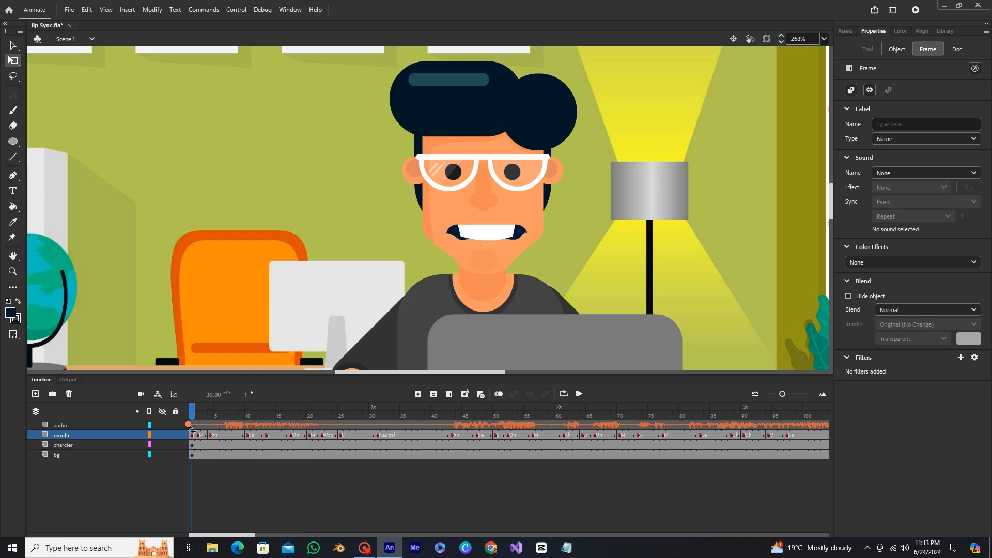
pyautogui.click(579, 394)
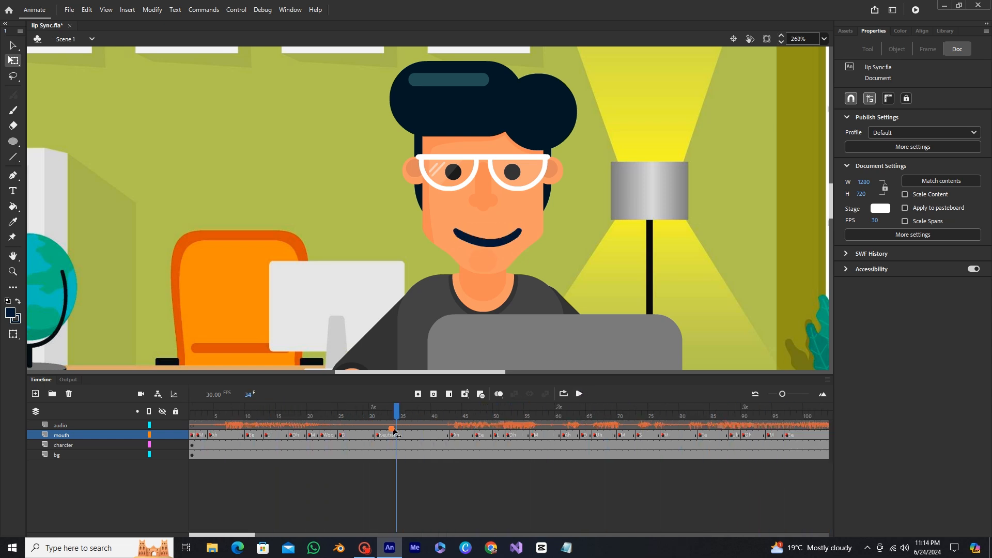
# Step: At frame 25 of the mouth layer, switch the mouth instance to the closed smile, frame 12, with the Frame Picker
pyautogui.moveTo(395, 429); pyautogui.dragTo(344, 441)
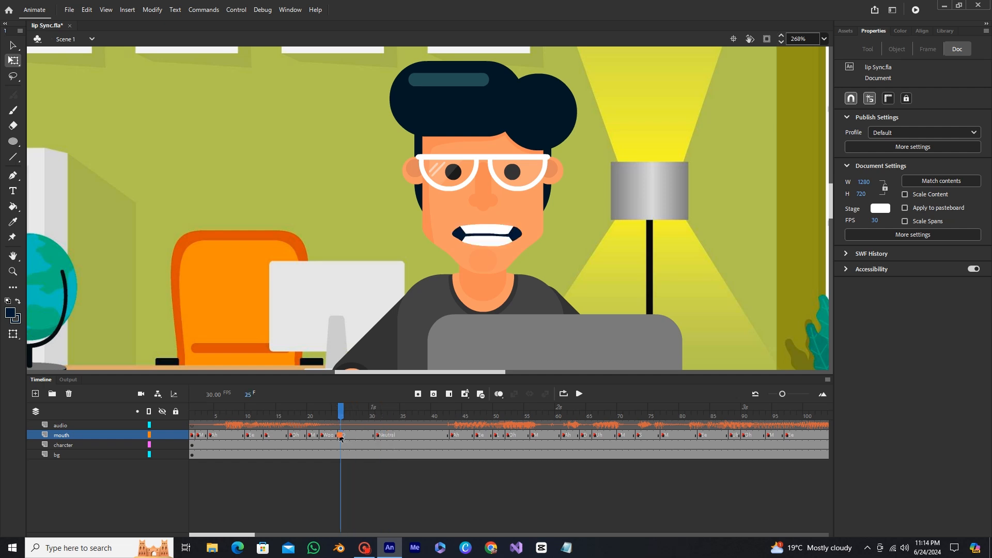
pyautogui.click(340, 437)
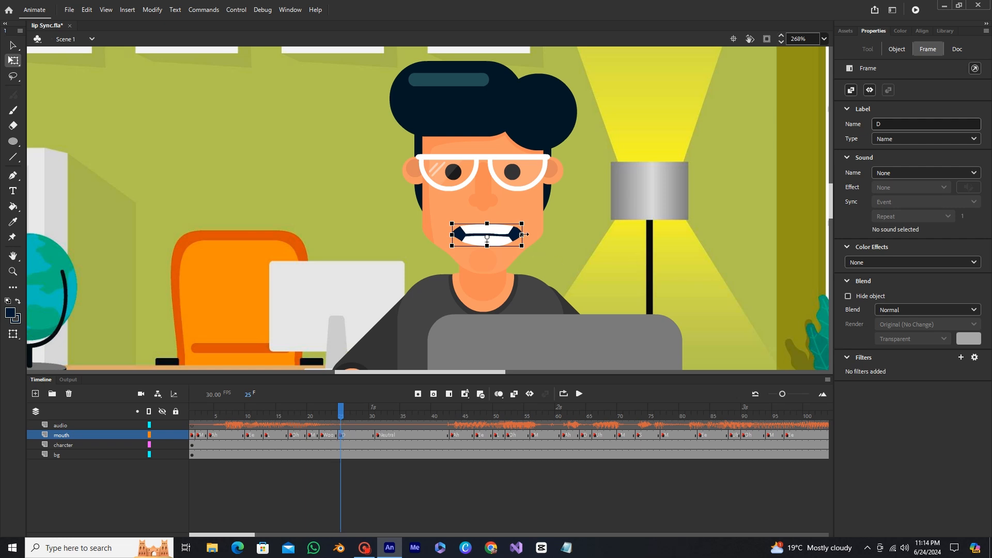
pyautogui.click(504, 239)
pyautogui.click(867, 246)
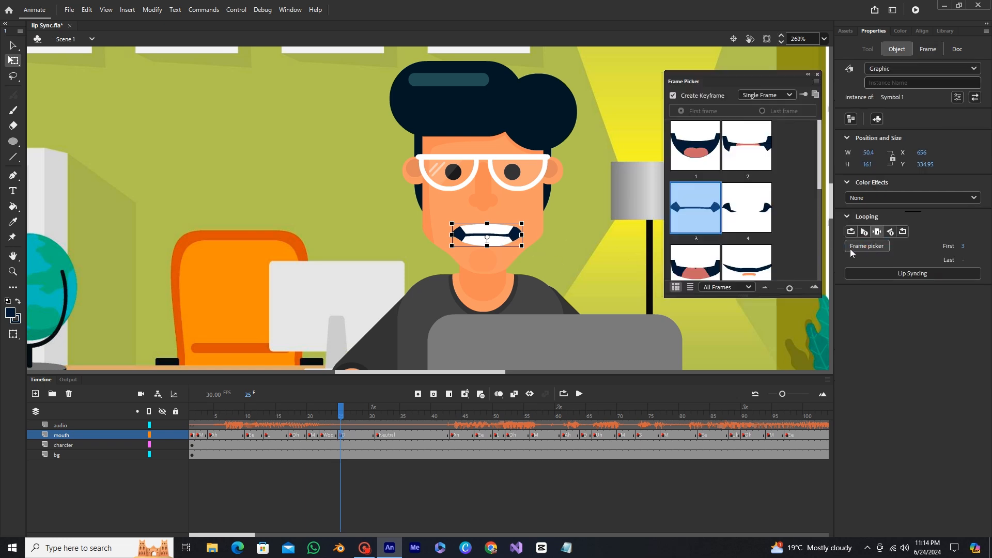
pyautogui.scroll(-1, 728, 215)
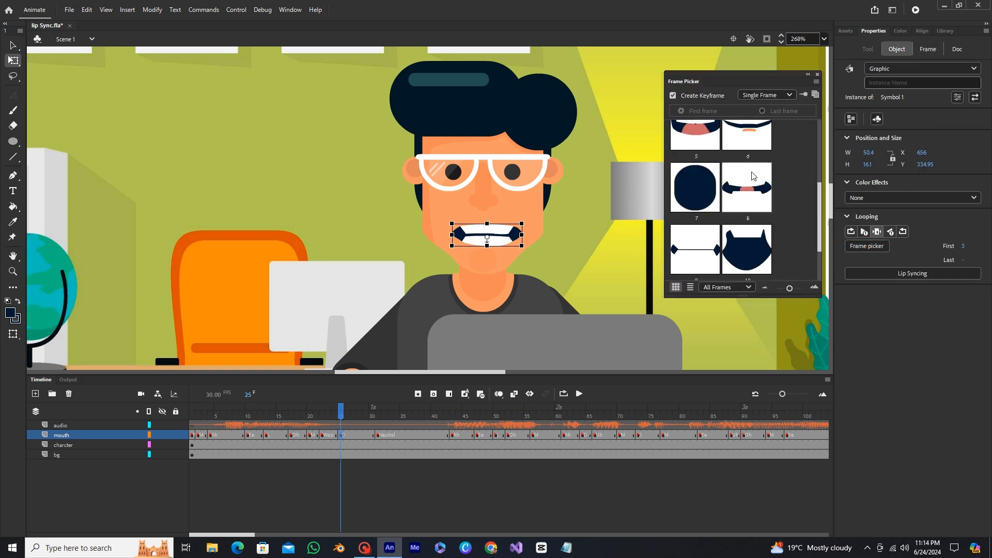
pyautogui.scroll(-1, 783, 238)
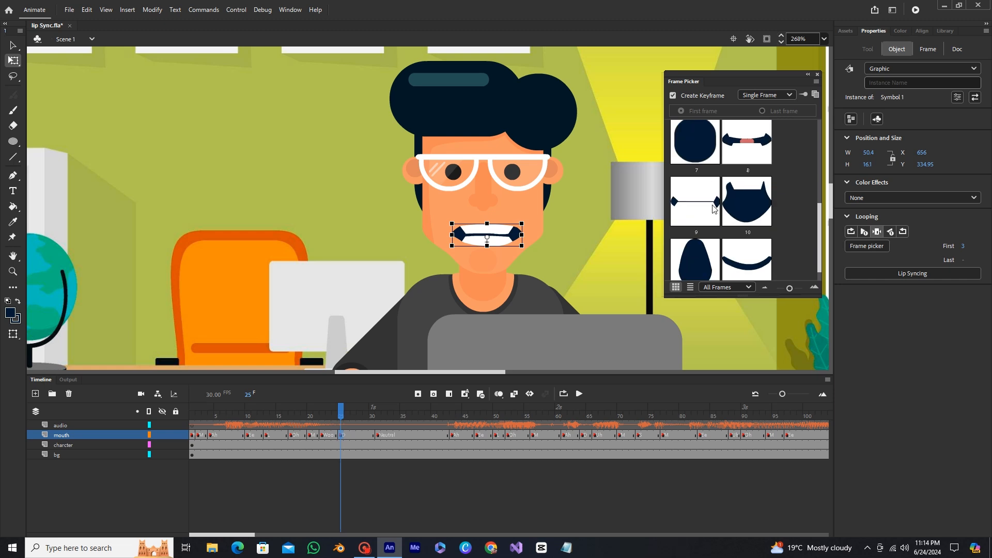
pyautogui.click(759, 272)
# Step: Set the mouth instance at the start of the timeline to frame 12 with the Frame Picker
pyautogui.moveTo(343, 418); pyautogui.dragTo(197, 428)
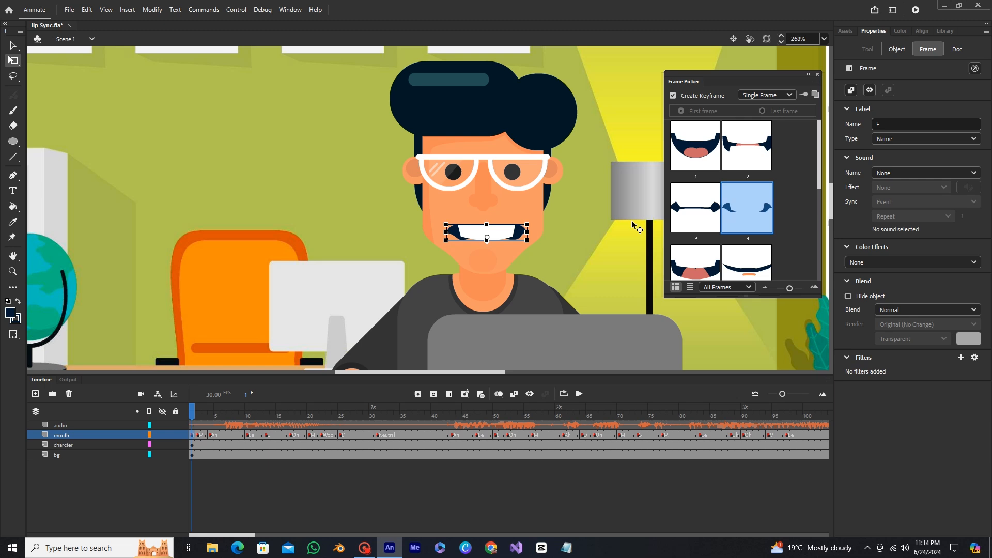
pyautogui.click(499, 231)
pyautogui.click(204, 416)
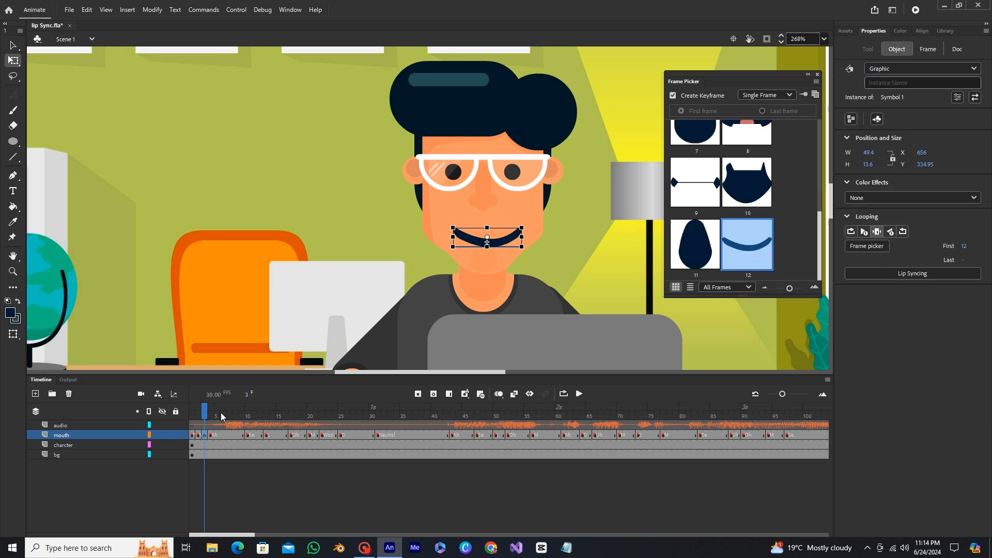
# Step: Return to frame 1 and replay the scene to review the adjusted lip sync
pyautogui.moveTo(204, 412); pyautogui.dragTo(182, 412)
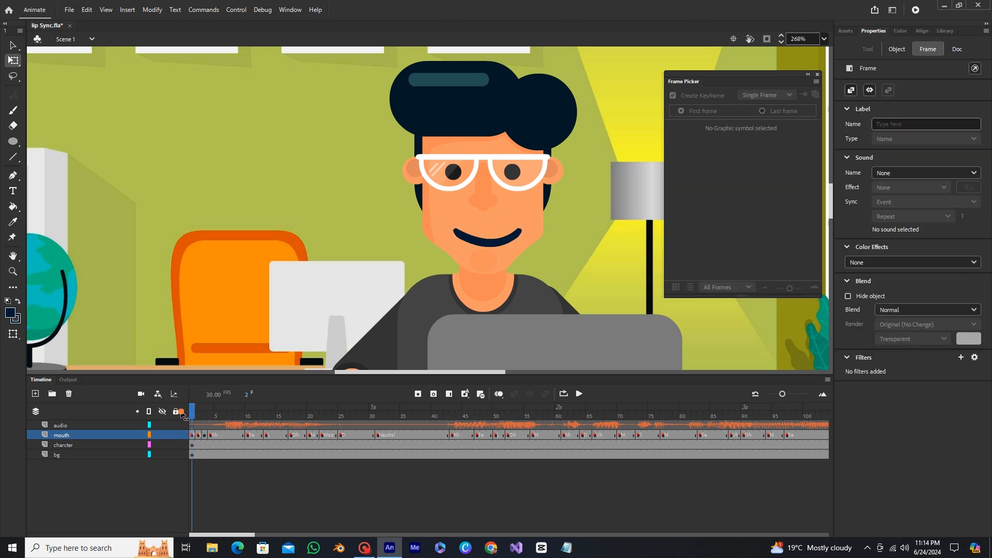
pyautogui.click(575, 394)
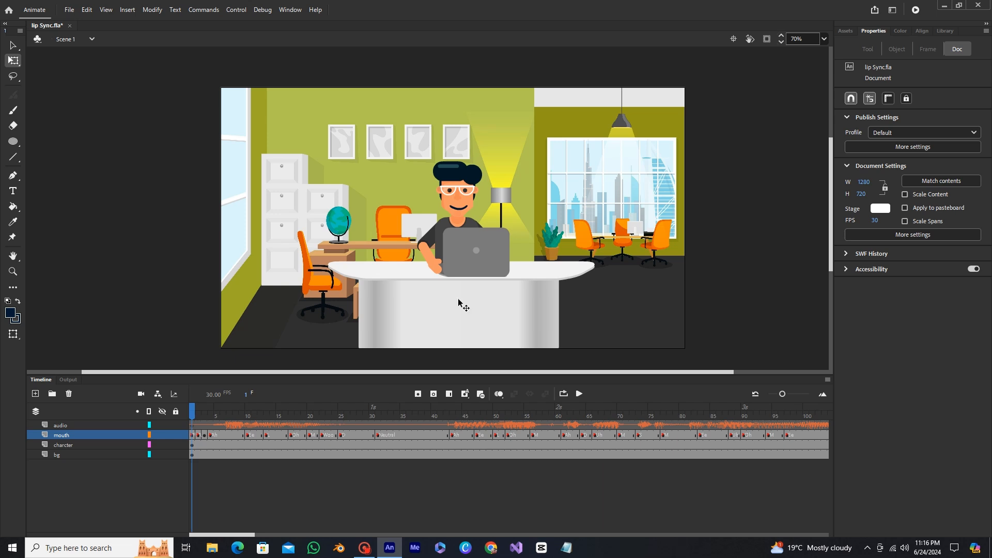
pyautogui.keyDown('ctrl'); pyautogui.scroll(3, 458, 301); pyautogui.keyUp('ctrl')
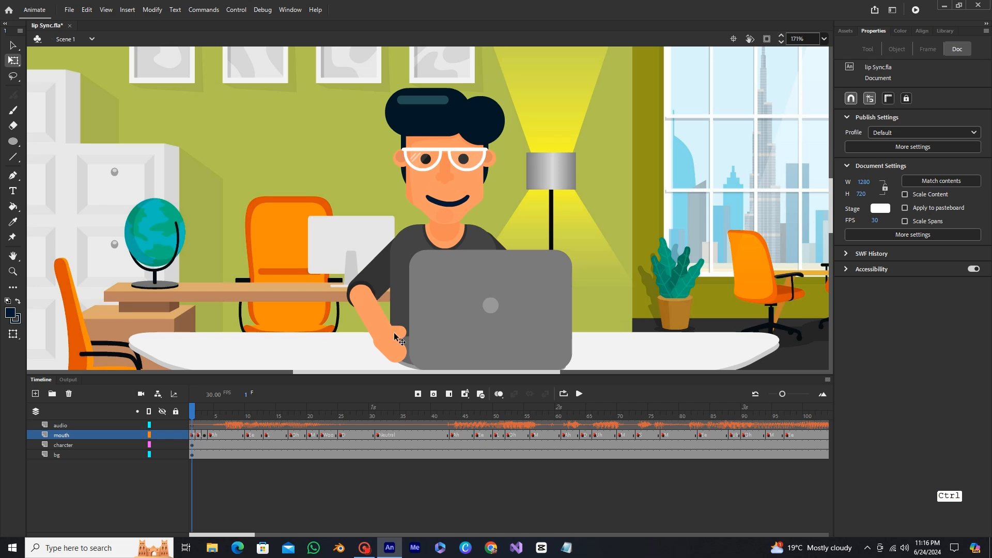
pyautogui.keyDown('ctrl'); pyautogui.scroll(-2, 394, 336); pyautogui.keyUp('ctrl')
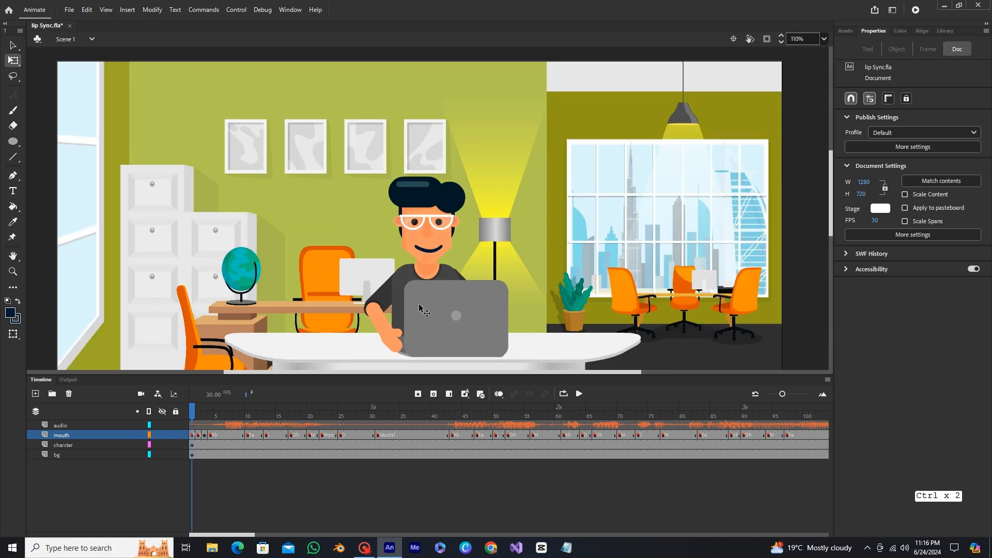